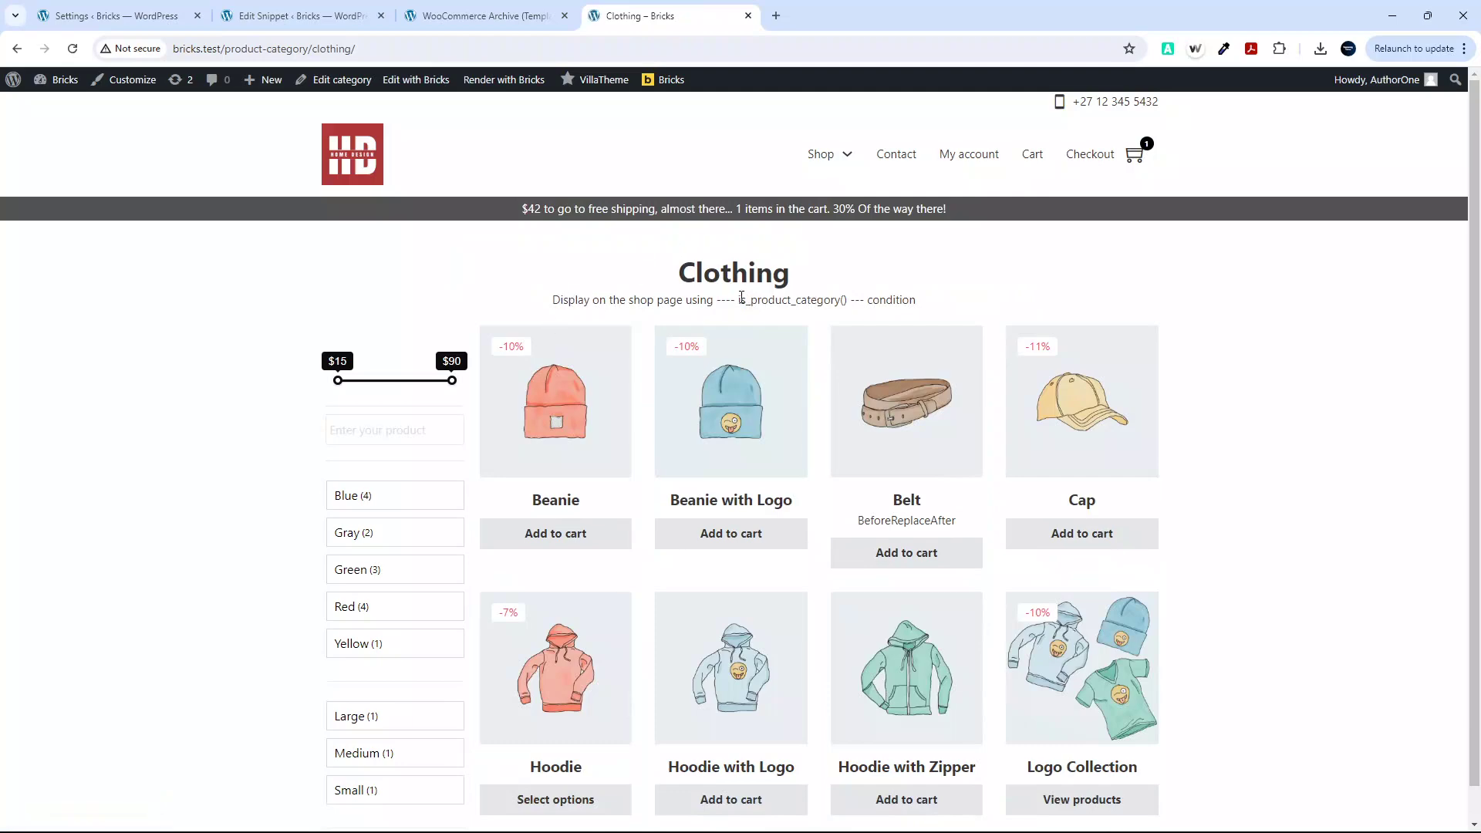
Check the is_product_category() condition text on the Clothing category page, and go to the Shop page
{"action": "left_click_drag", "start_coordinate": [741, 298], "coordinate": [846, 306]}
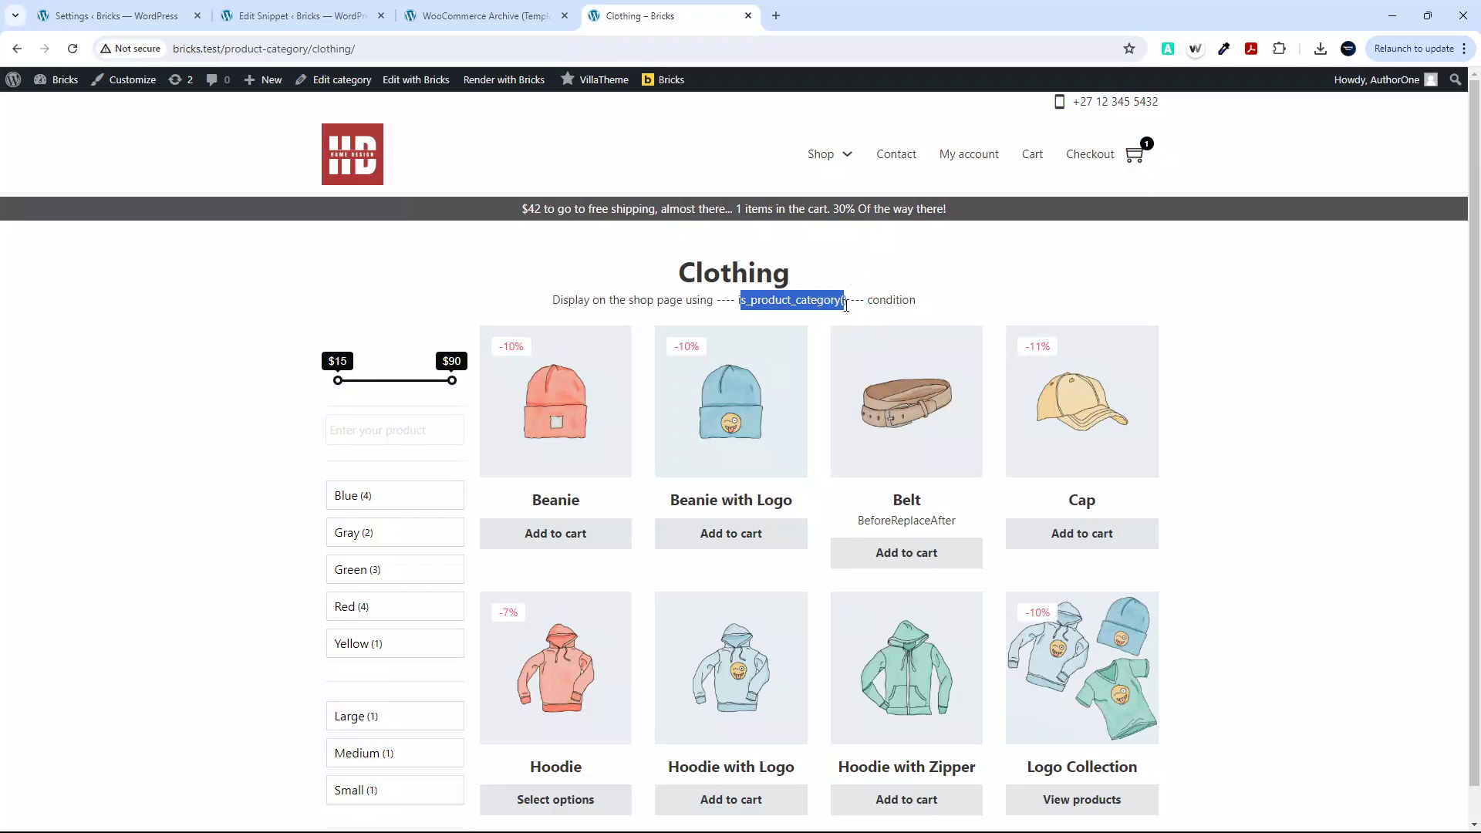
{"action": "left_click", "coordinate": [775, 300]}
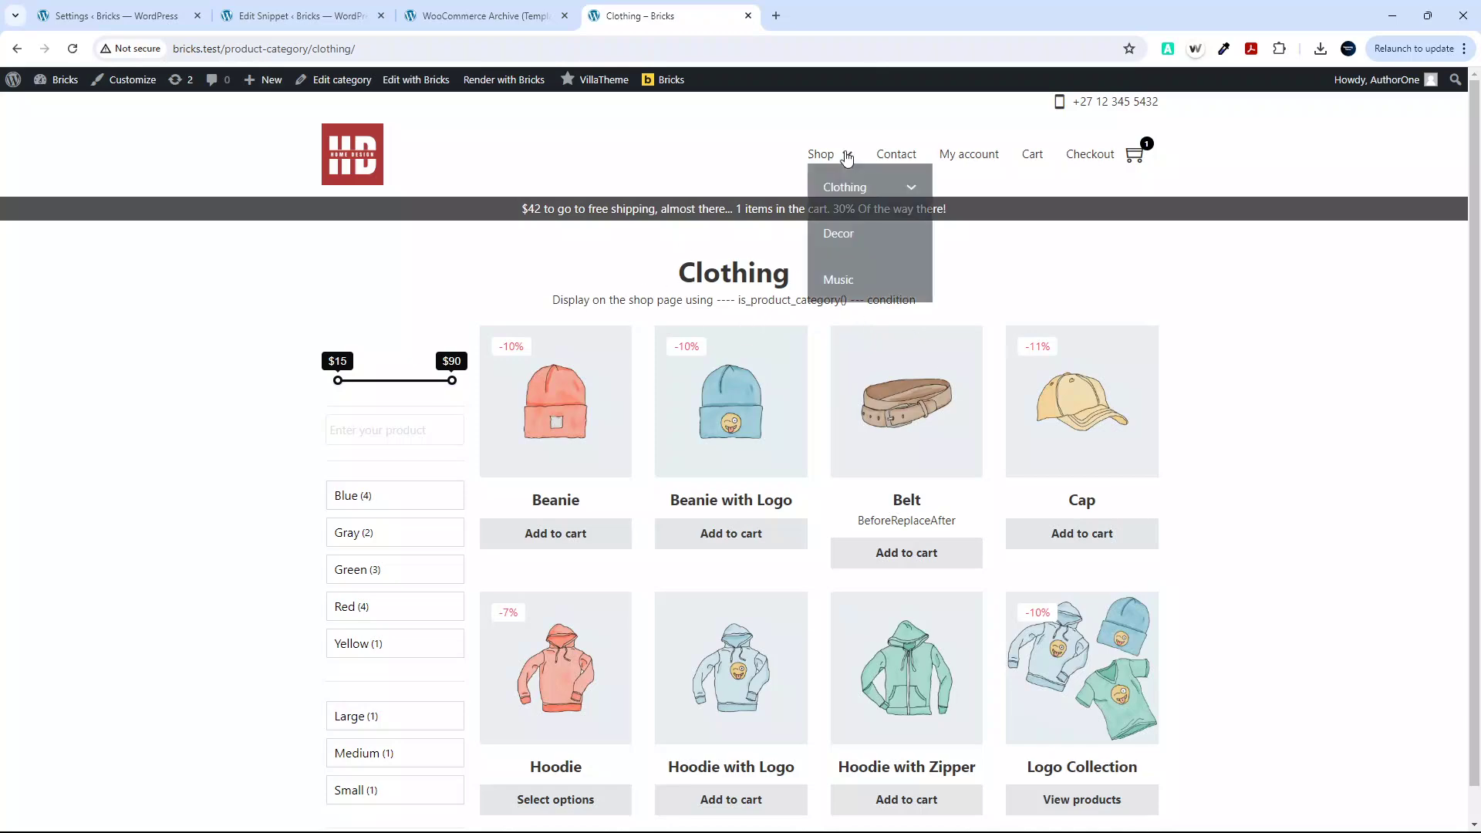
{"action": "left_click", "coordinate": [823, 158]}
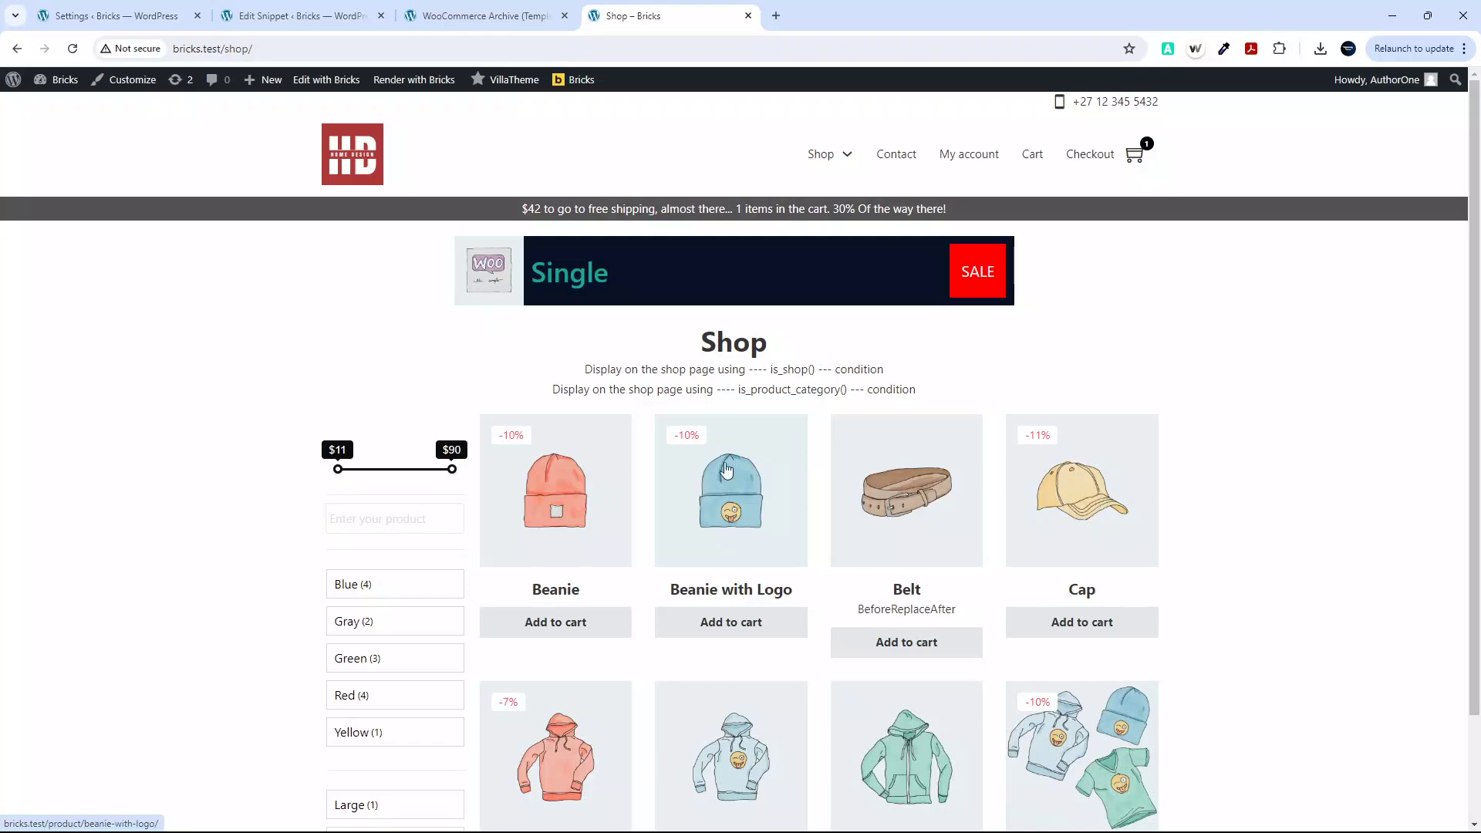
In the WooCommerce Archive template, add a Code element below the second Basic Text
{"action": "left_click", "coordinate": [453, 14]}
{"action": "scroll", "coordinate": [671, 308], "scroll_direction": "up", "scroll_amount": 4}
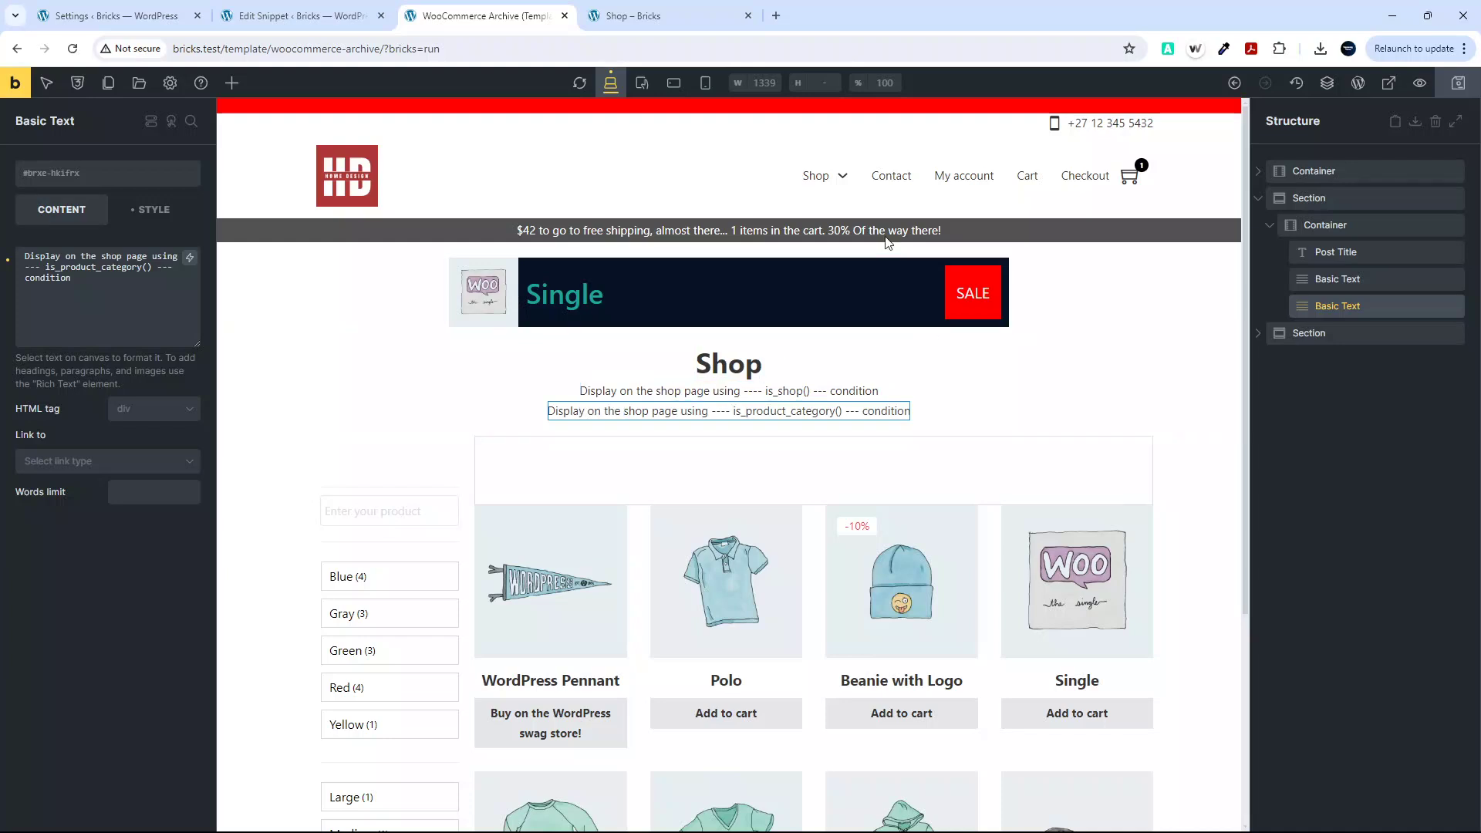
{"action": "left_click", "coordinate": [232, 82]}
{"action": "type", "text": "code"}
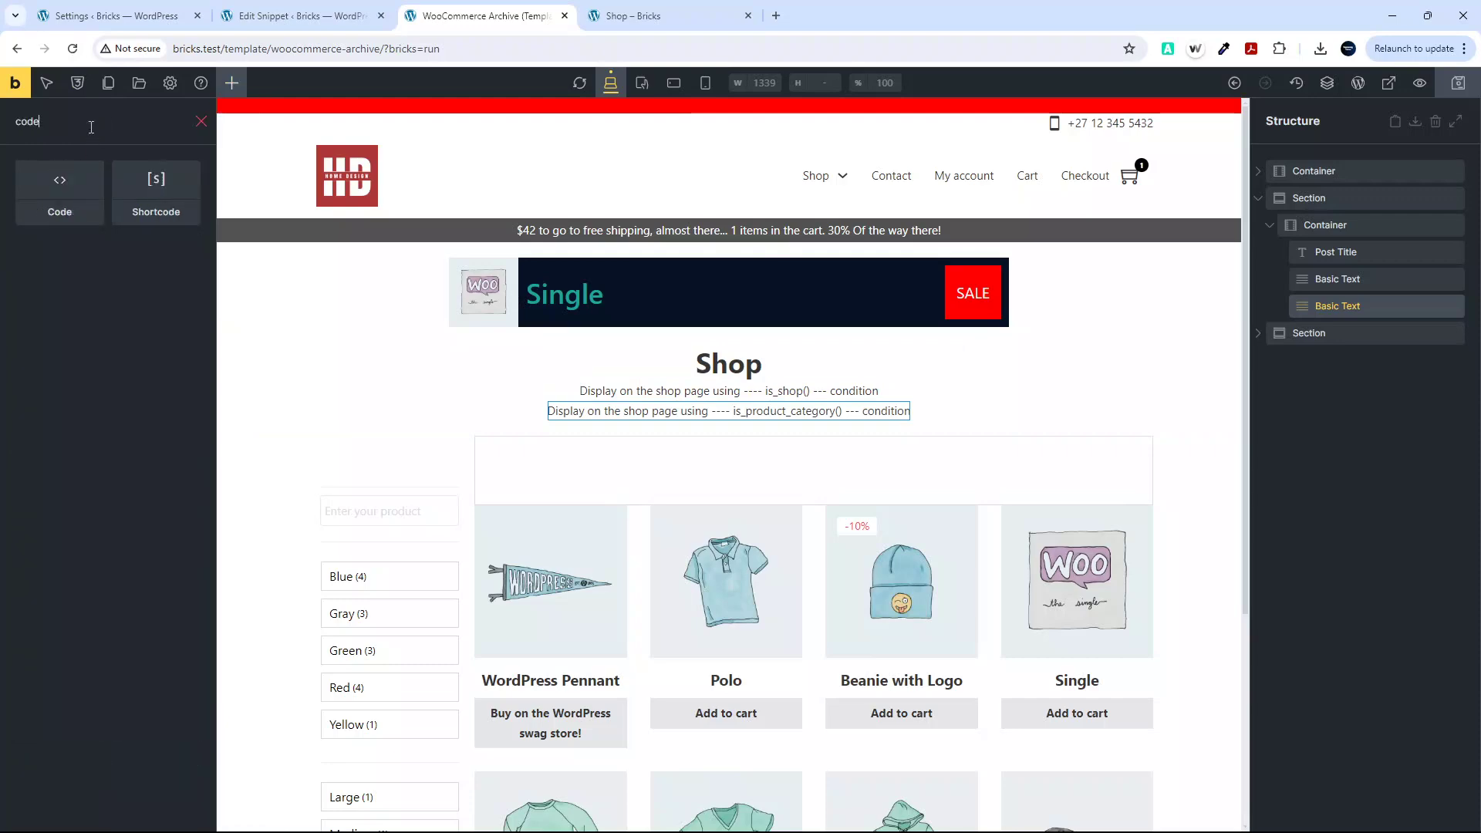
{"action": "left_click", "coordinate": [59, 194]}
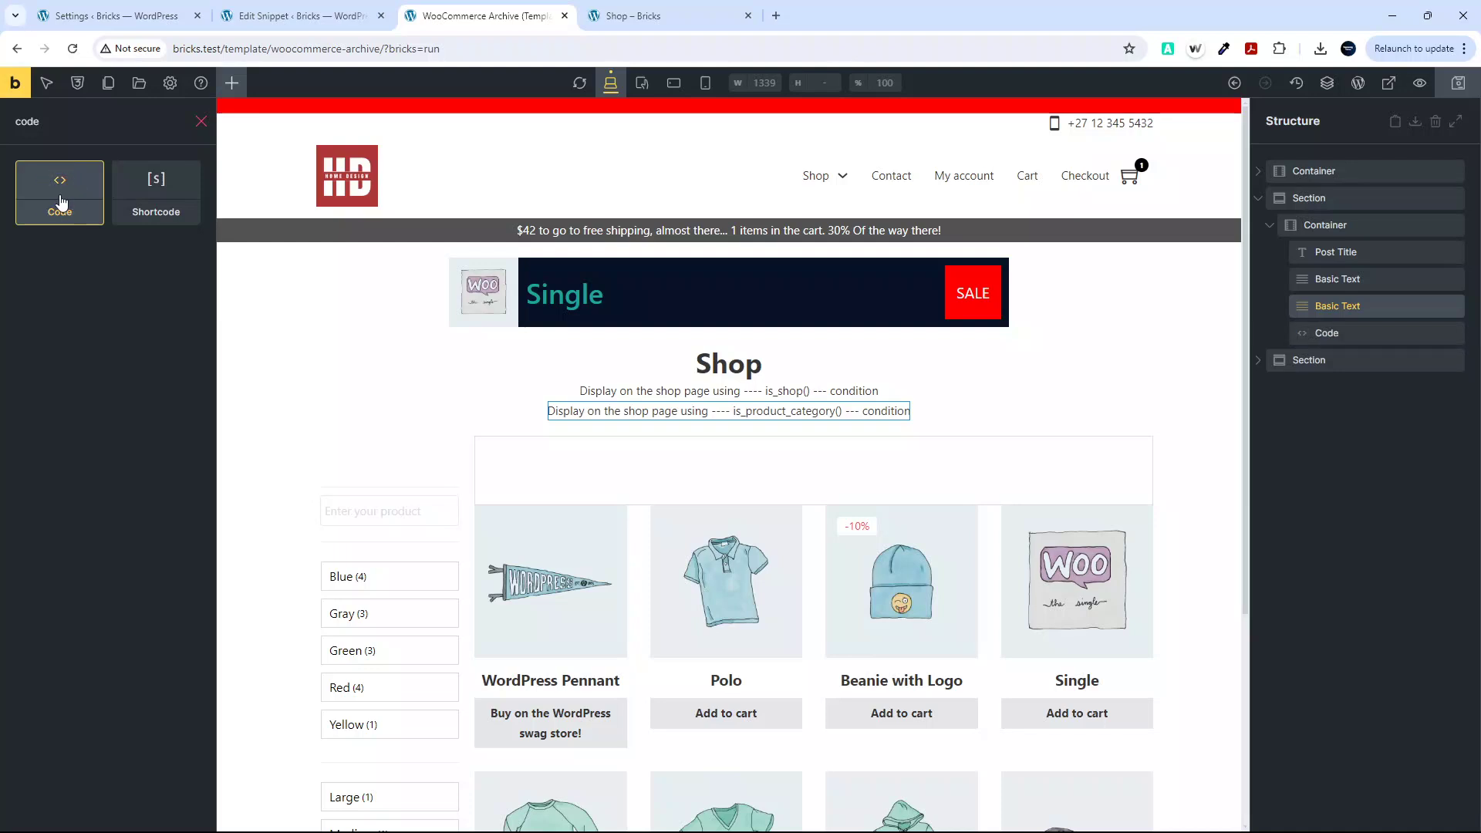
Duplicate the Code element and place one copy between the two Basic Text elements
{"action": "left_click", "coordinate": [1354, 334]}
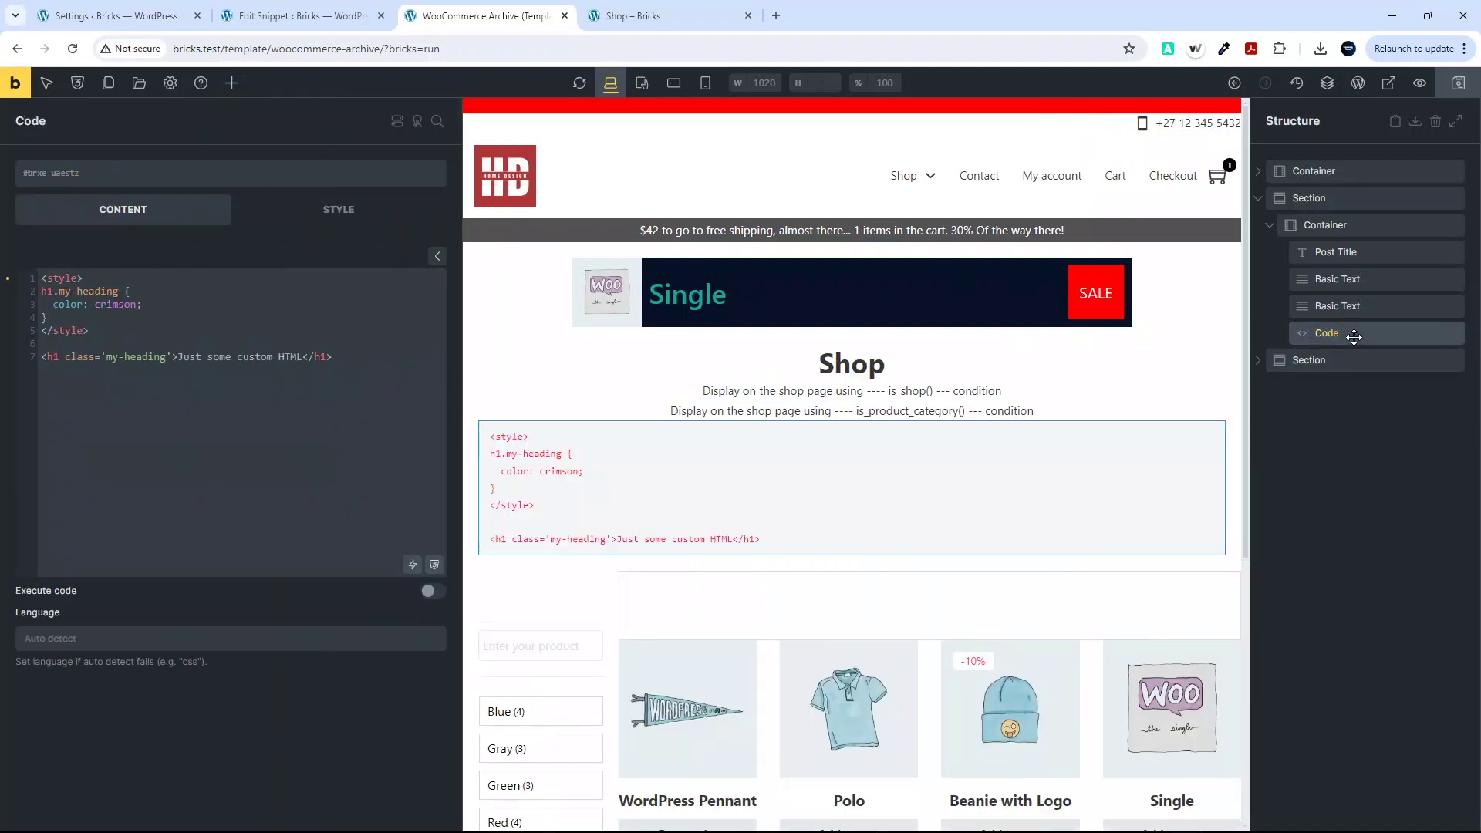
{"action": "right_click", "coordinate": [1344, 332]}
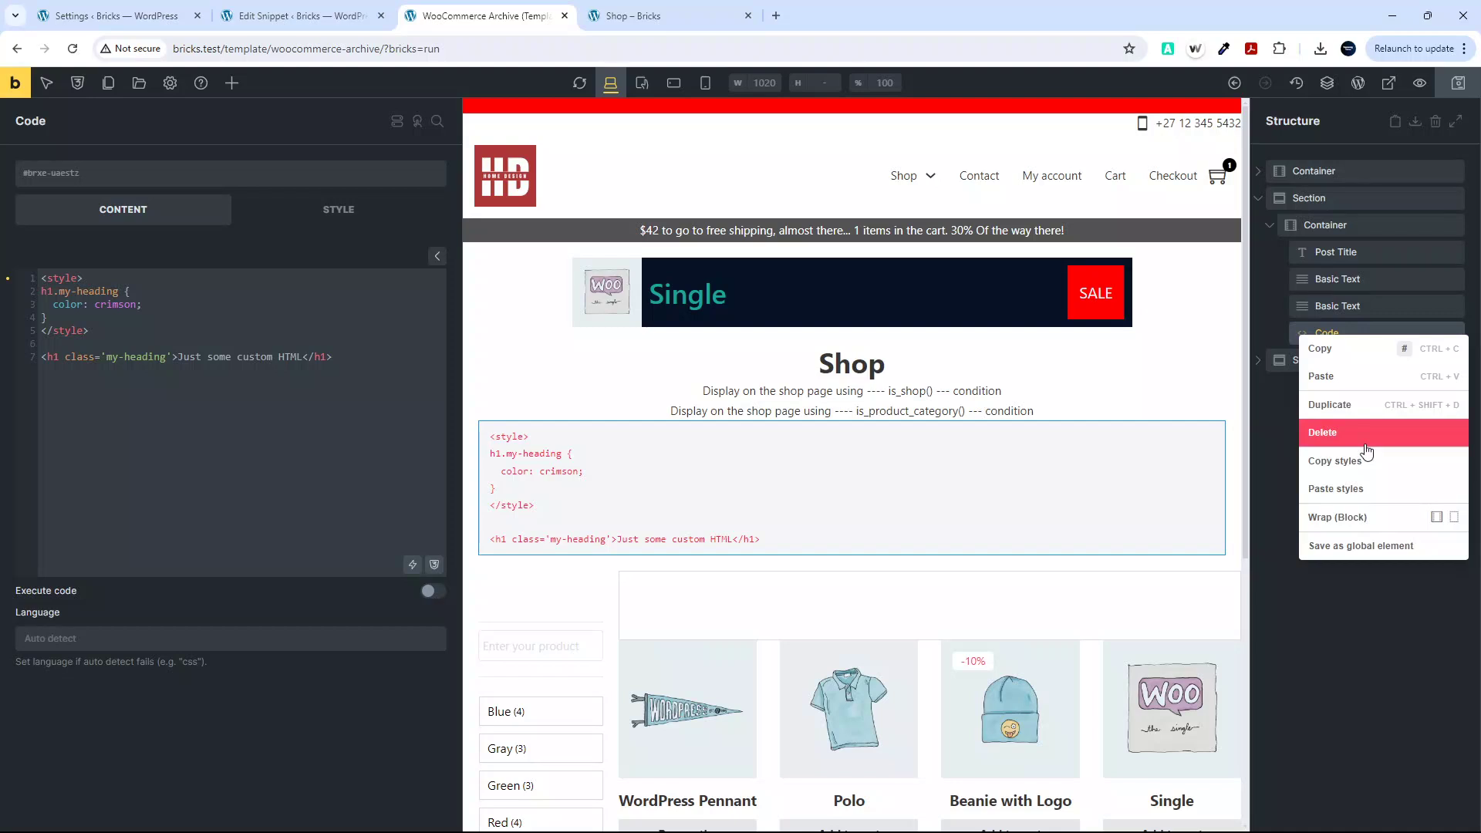
{"action": "left_click", "coordinate": [1354, 406]}
{"action": "left_click_drag", "start_coordinate": [1310, 352], "coordinate": [1309, 316]}
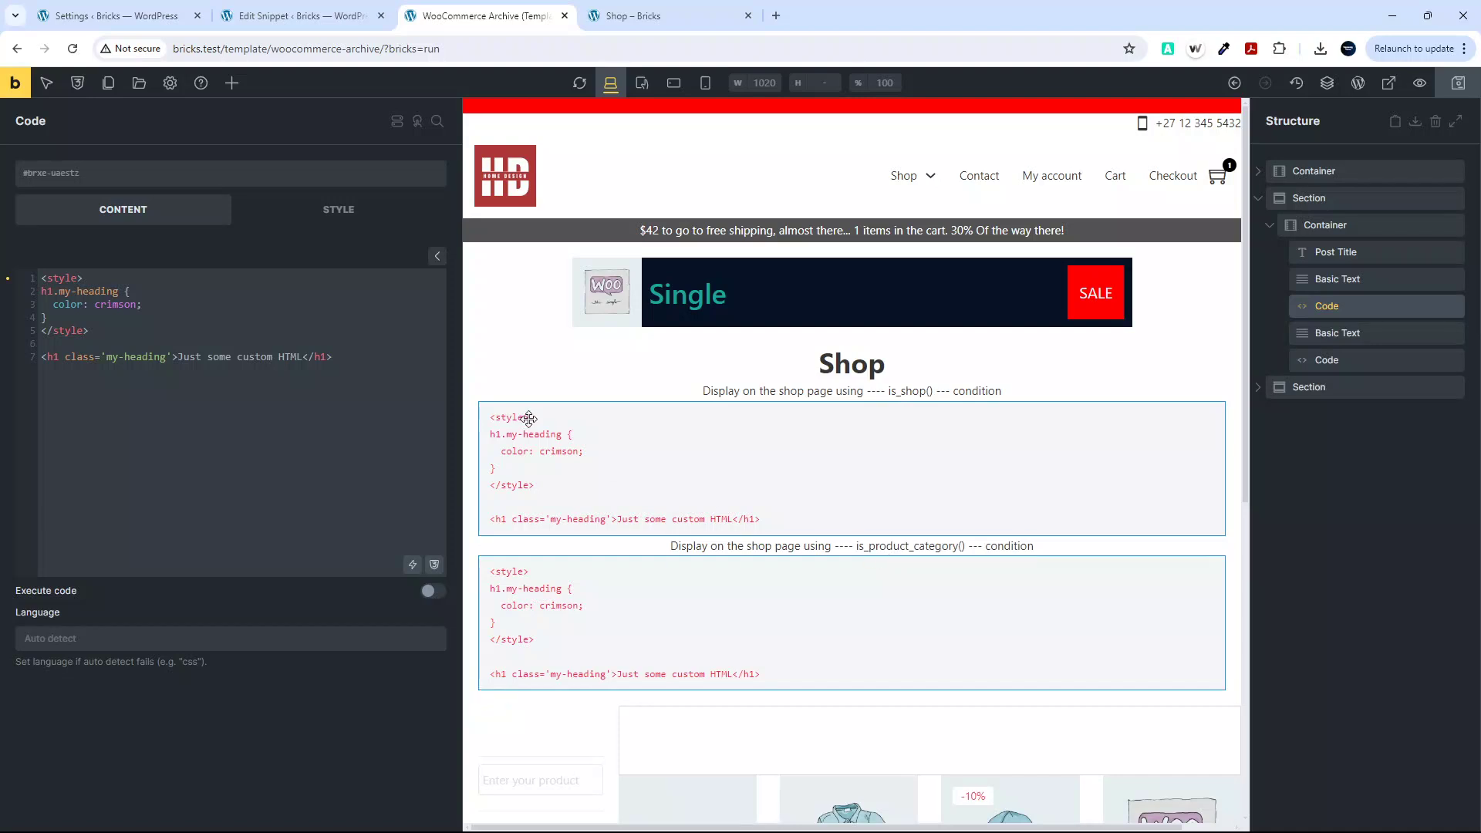
Replace the upper Code element's sample content with a PHP block containing echo print_r(is_shop());
{"action": "left_click", "coordinate": [67, 292]}
{"action": "key", "text": "ctrl+a"}
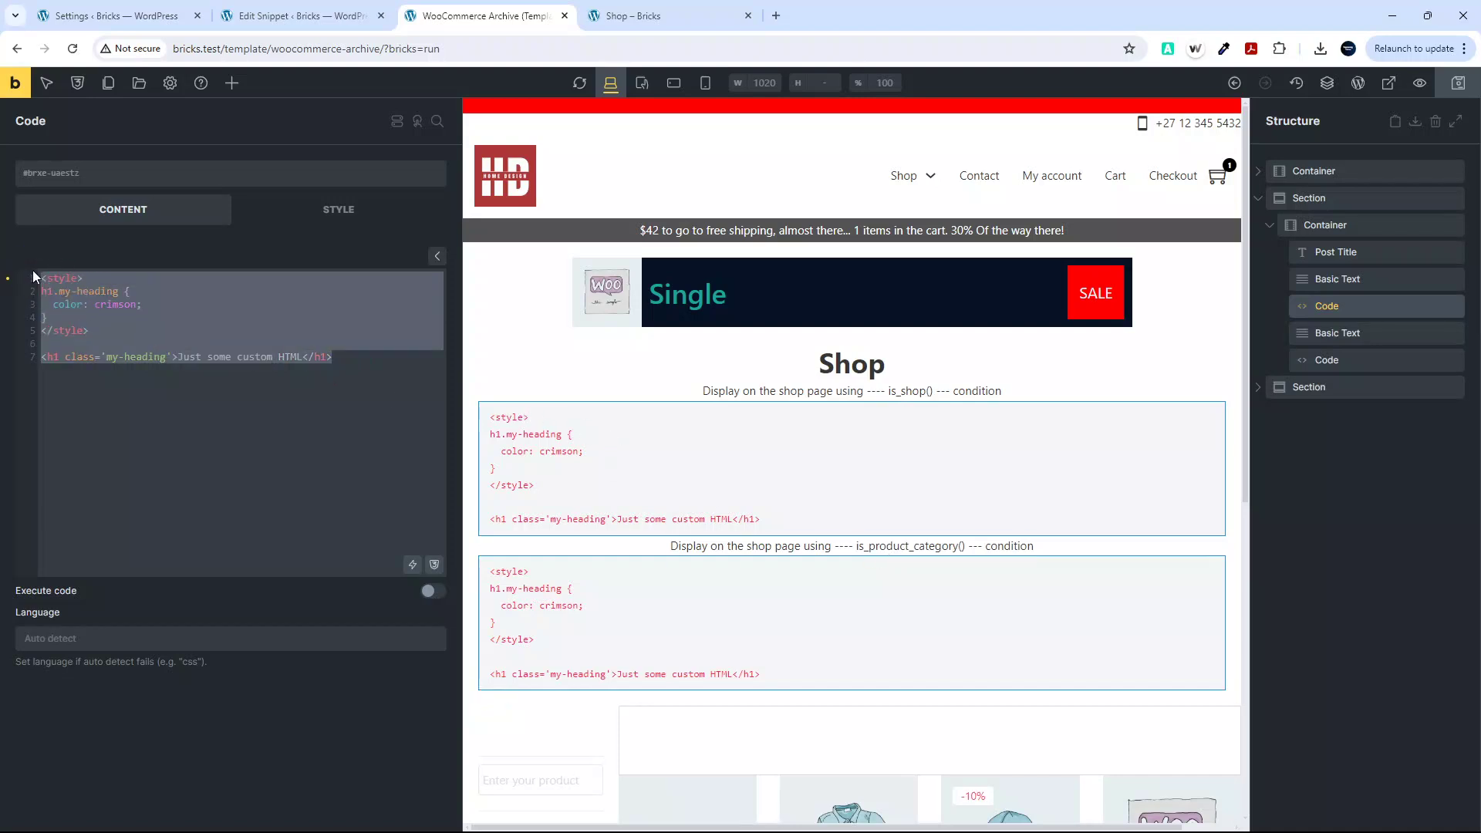
{"action": "type", "text": "<?php"}
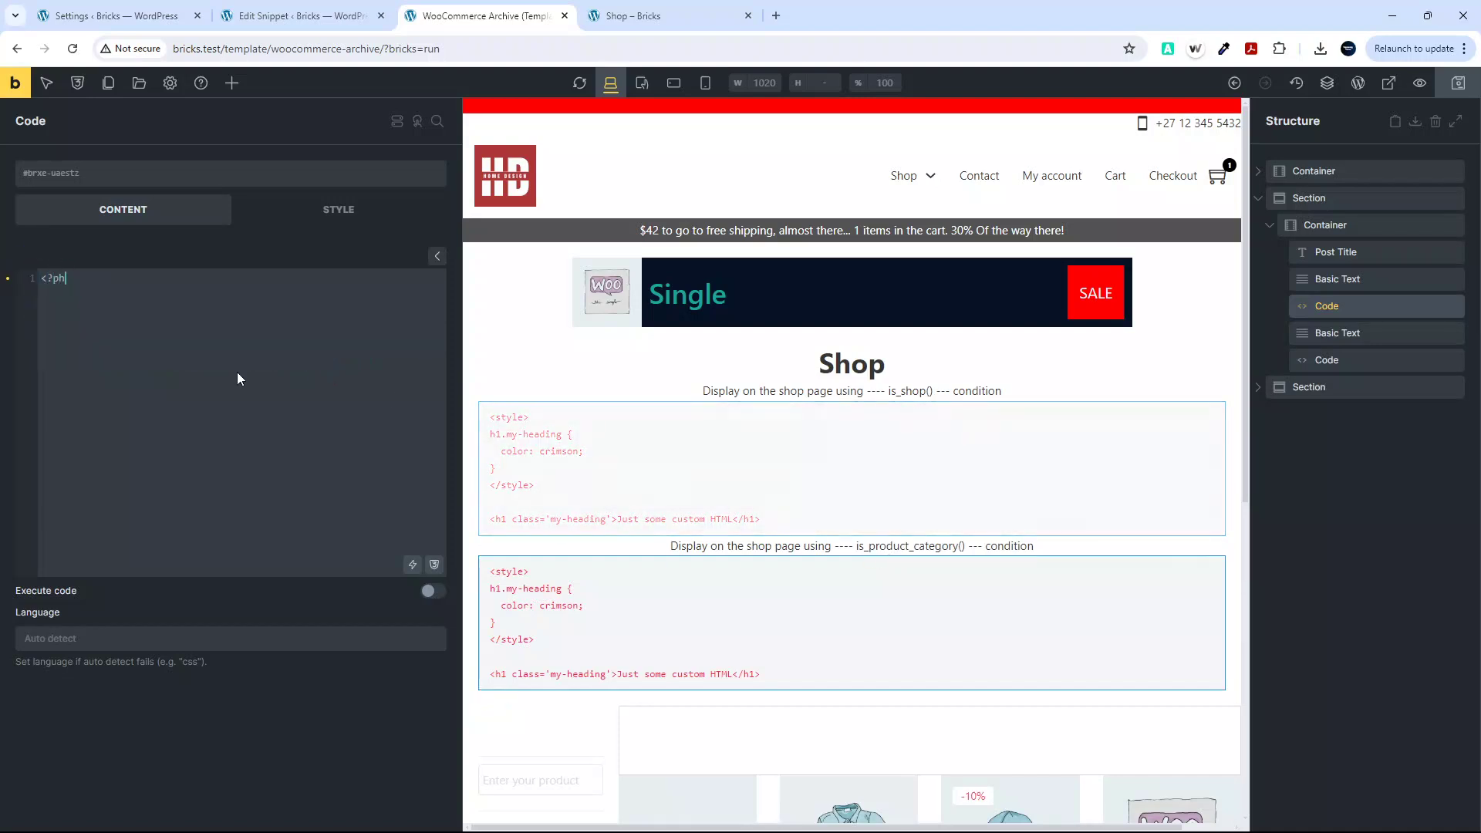
{"action": "key", "text": "Return"}
{"action": "key", "text": "Return"}
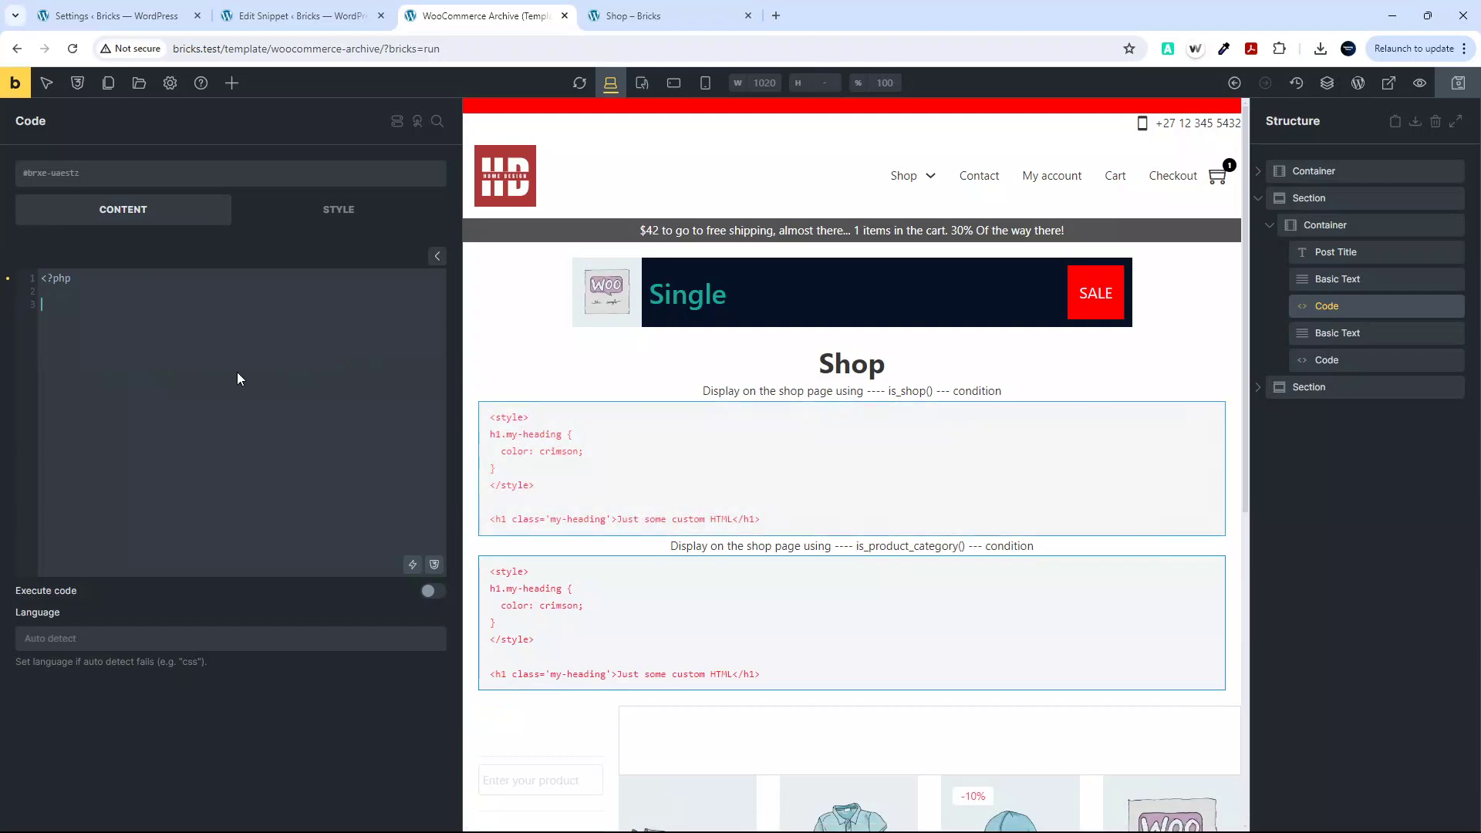
{"action": "type", "text": "?>"}
{"action": "left_click", "coordinate": [89, 292]}
{"action": "type", "text": "ech"}
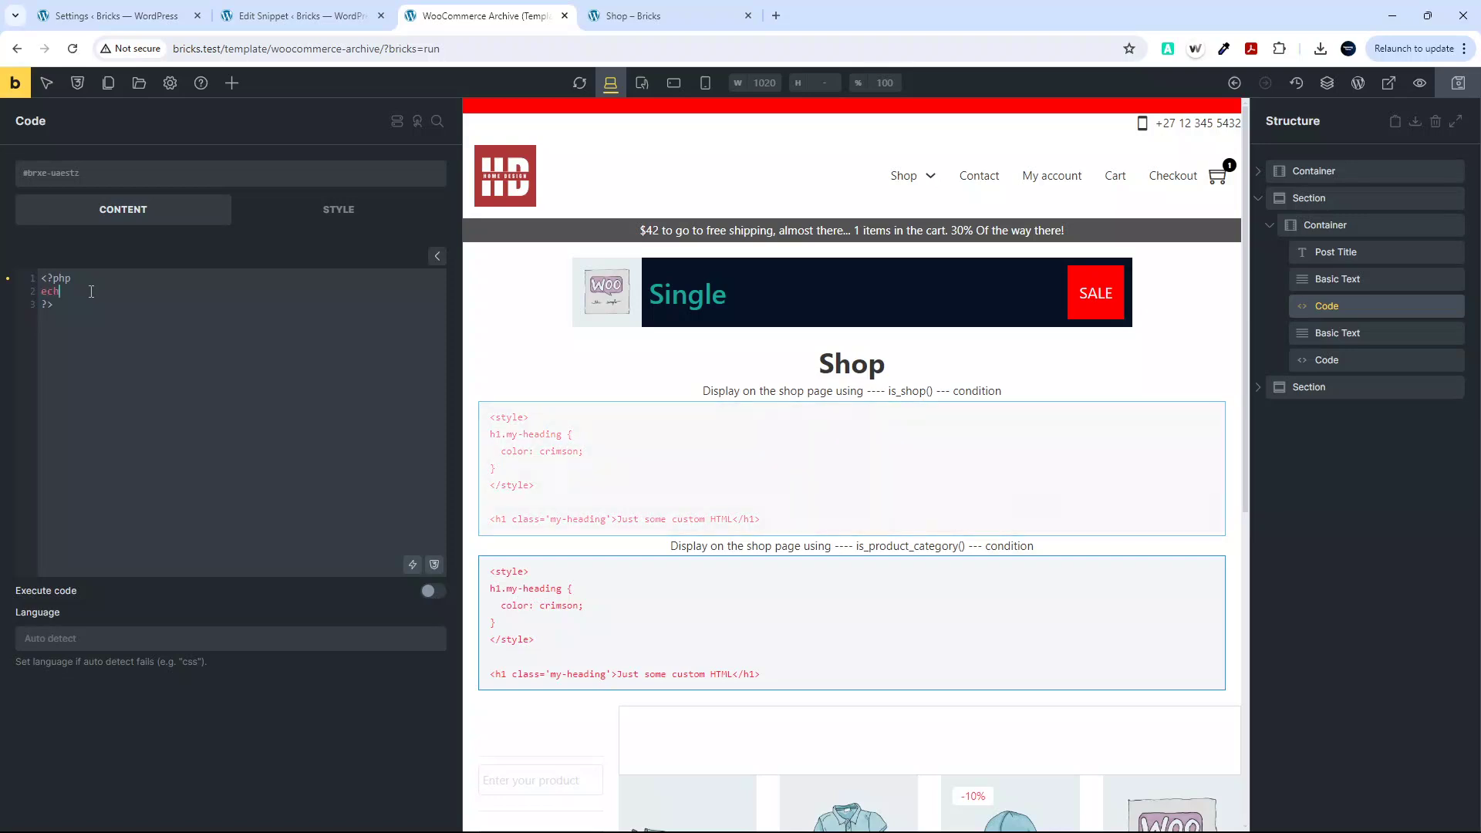
{"action": "type", "text": "o print_r"}
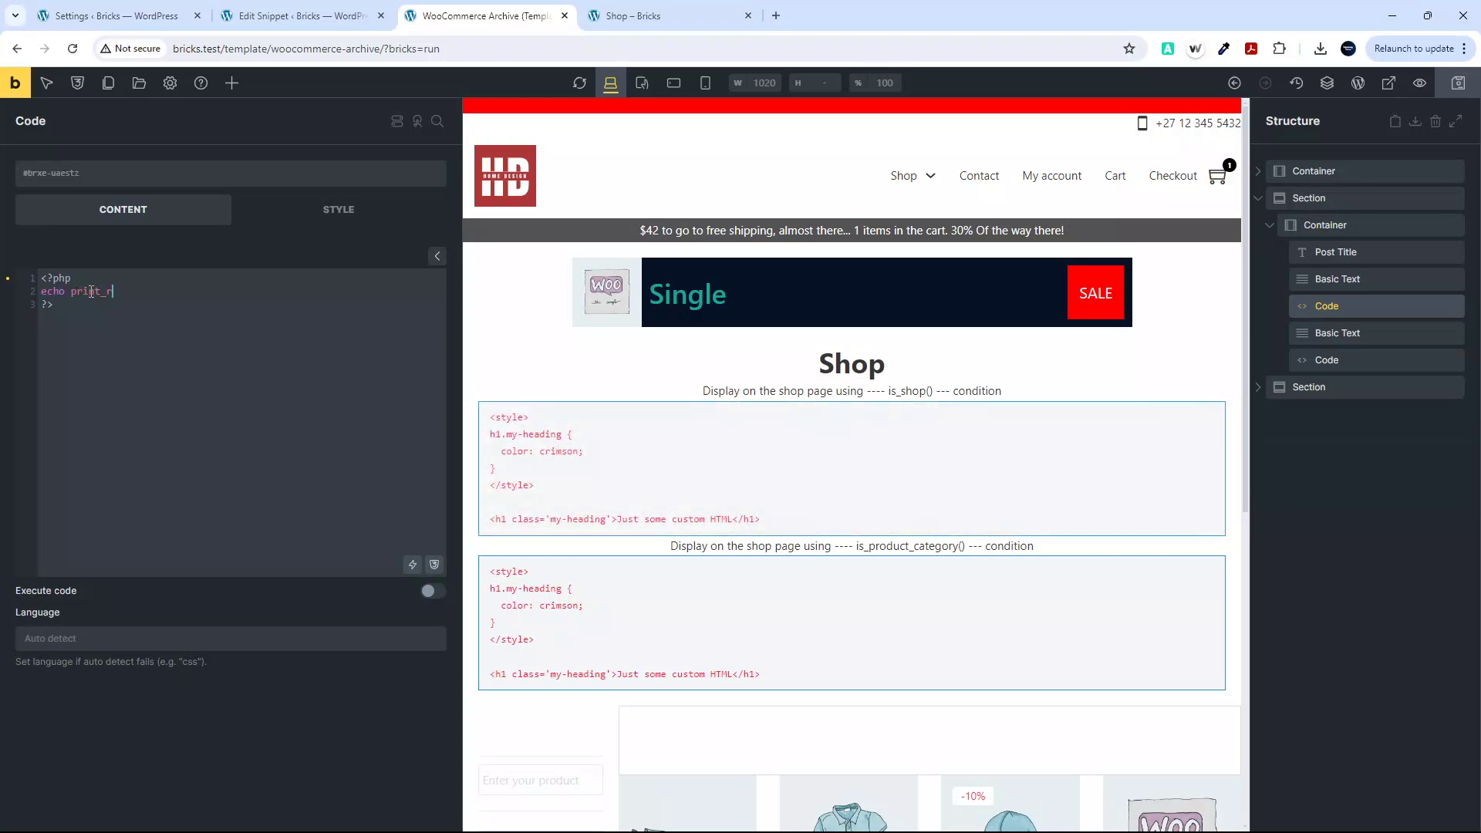
{"action": "type", "text": "(is_shop());"}
Copy the is_shop() snippet, enable code execution for this element and sign its code
{"action": "left_click_drag", "start_coordinate": [59, 307], "coordinate": [40, 283]}
{"action": "key", "text": "ctrl+c"}
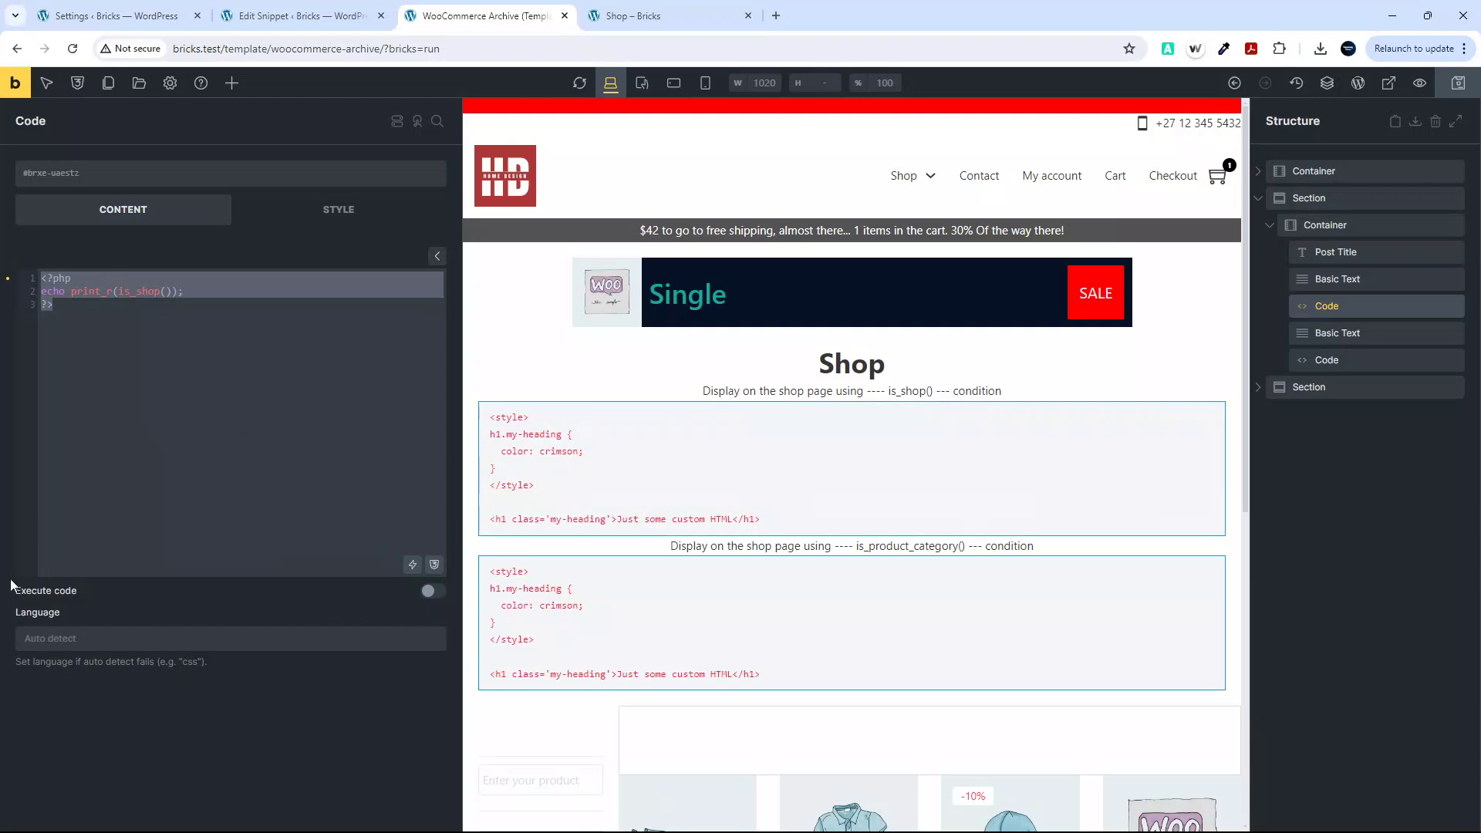
{"action": "left_click", "coordinate": [430, 593]}
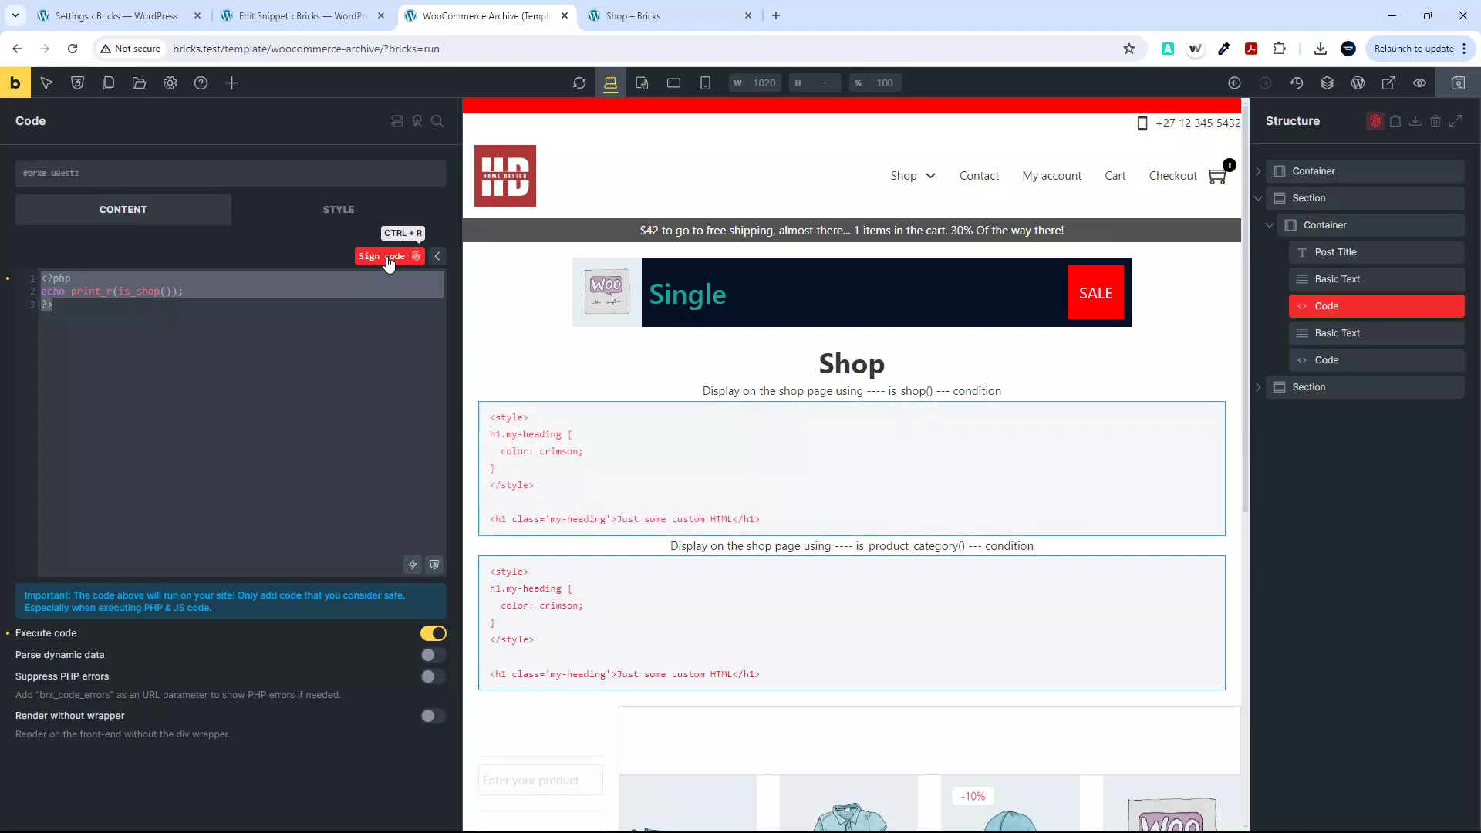
{"action": "left_click", "coordinate": [389, 262]}
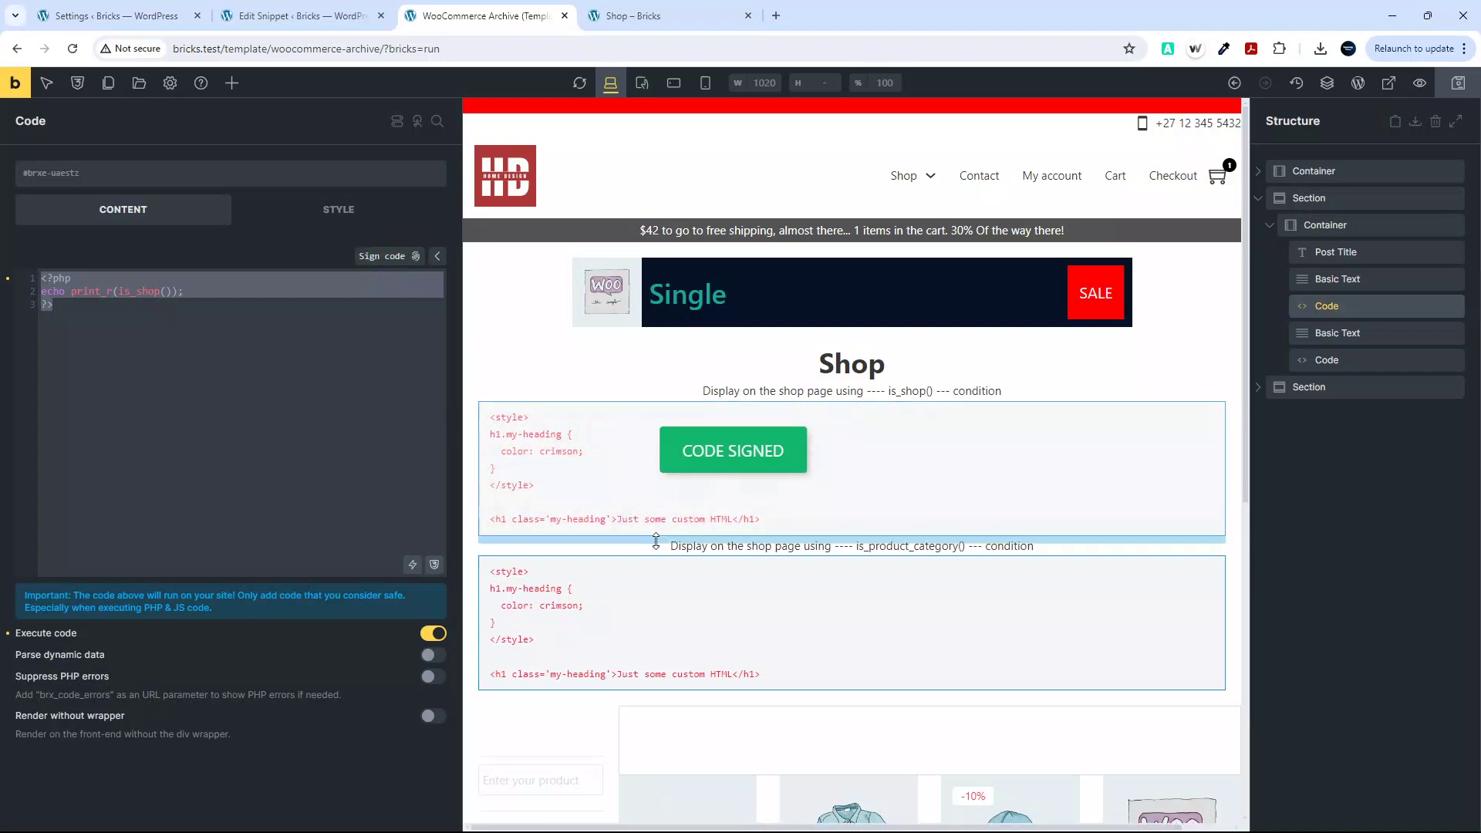
Replace the lower Code element's content with the copied PHP snippet, changing its function to is_product_category()
{"action": "left_click", "coordinate": [652, 502]}
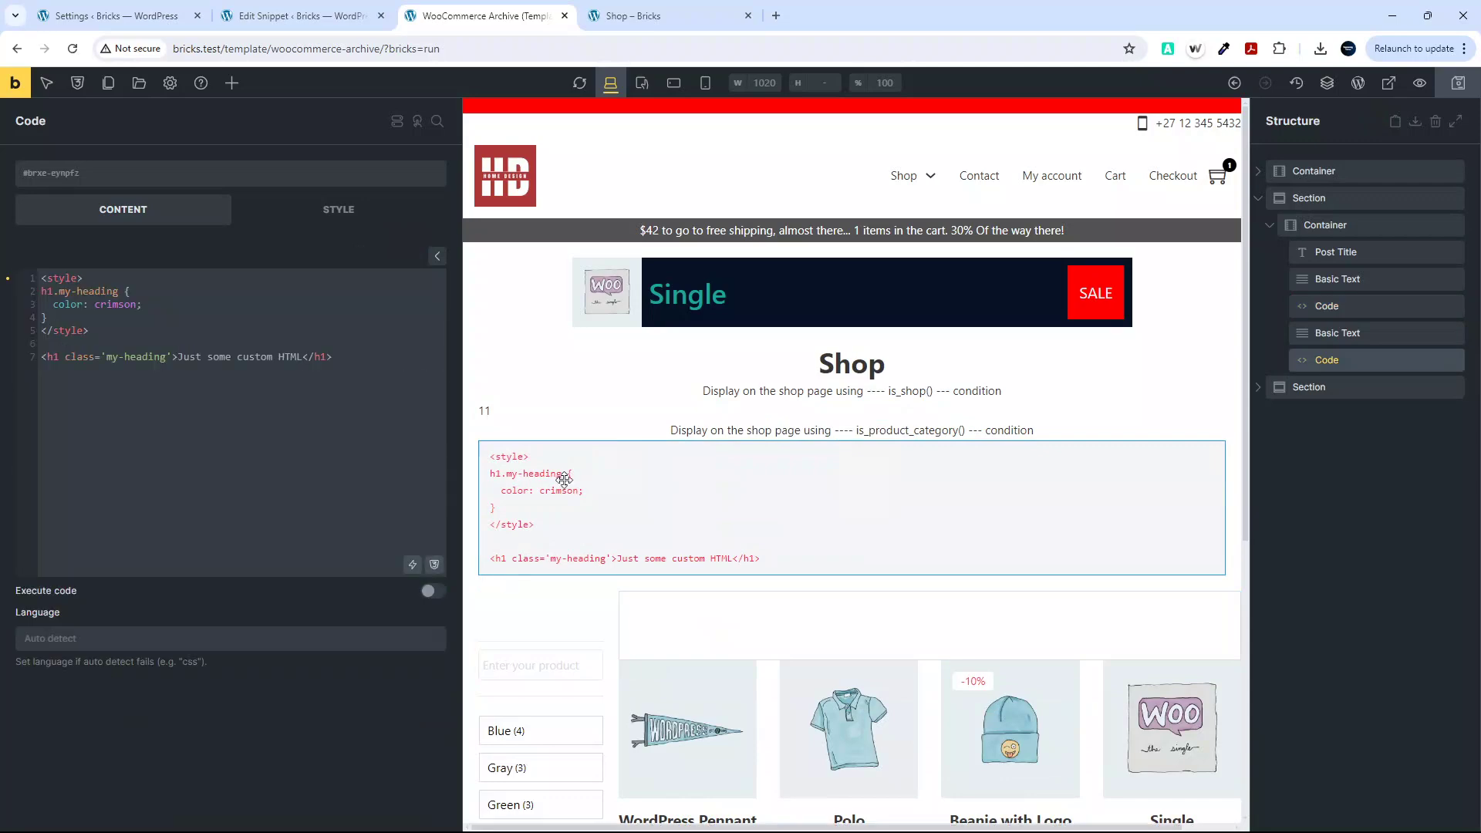
{"action": "left_click_drag", "start_coordinate": [344, 358], "coordinate": [45, 278]}
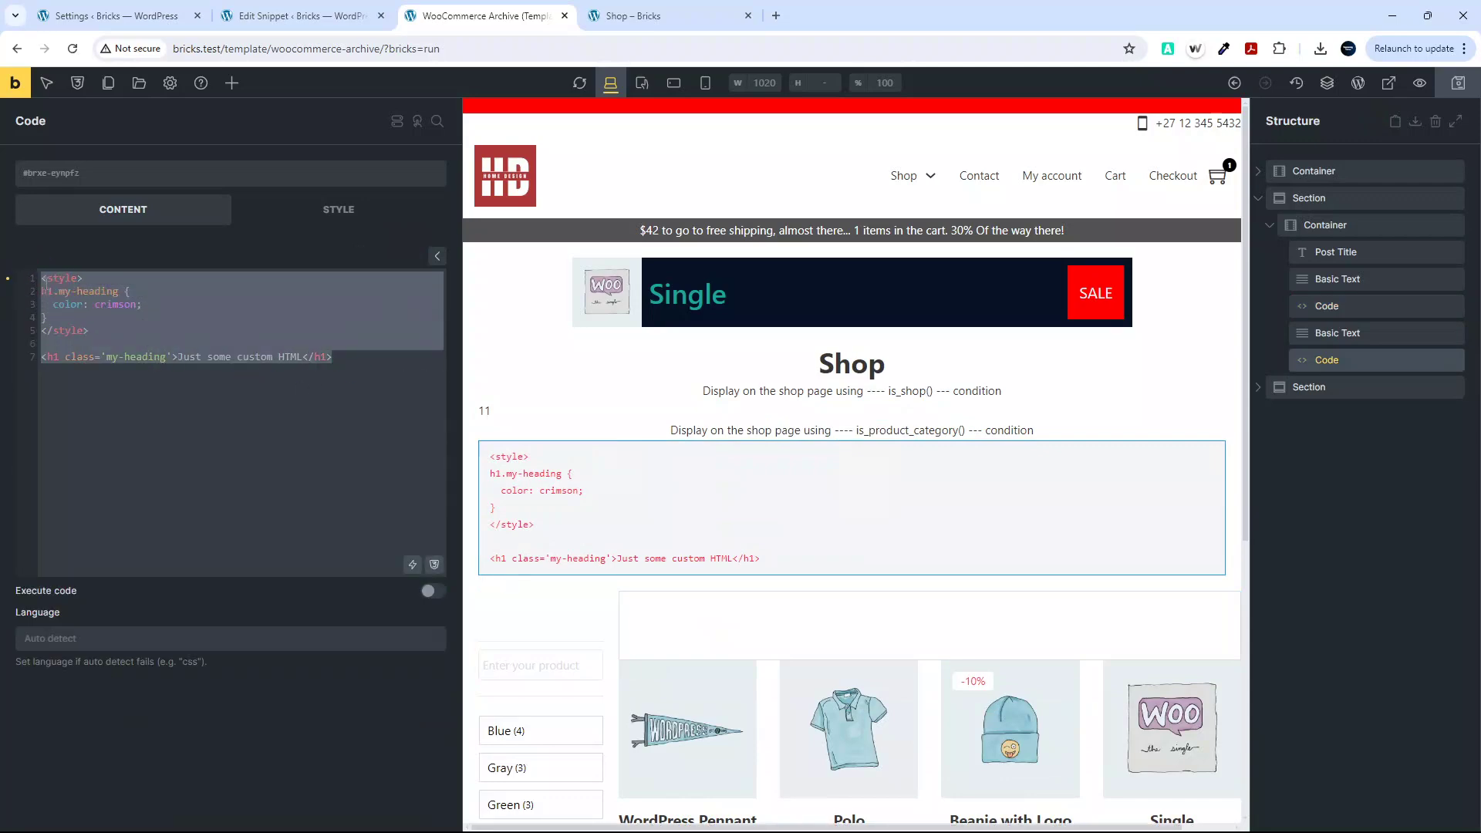
{"action": "key", "text": "ctrl+v"}
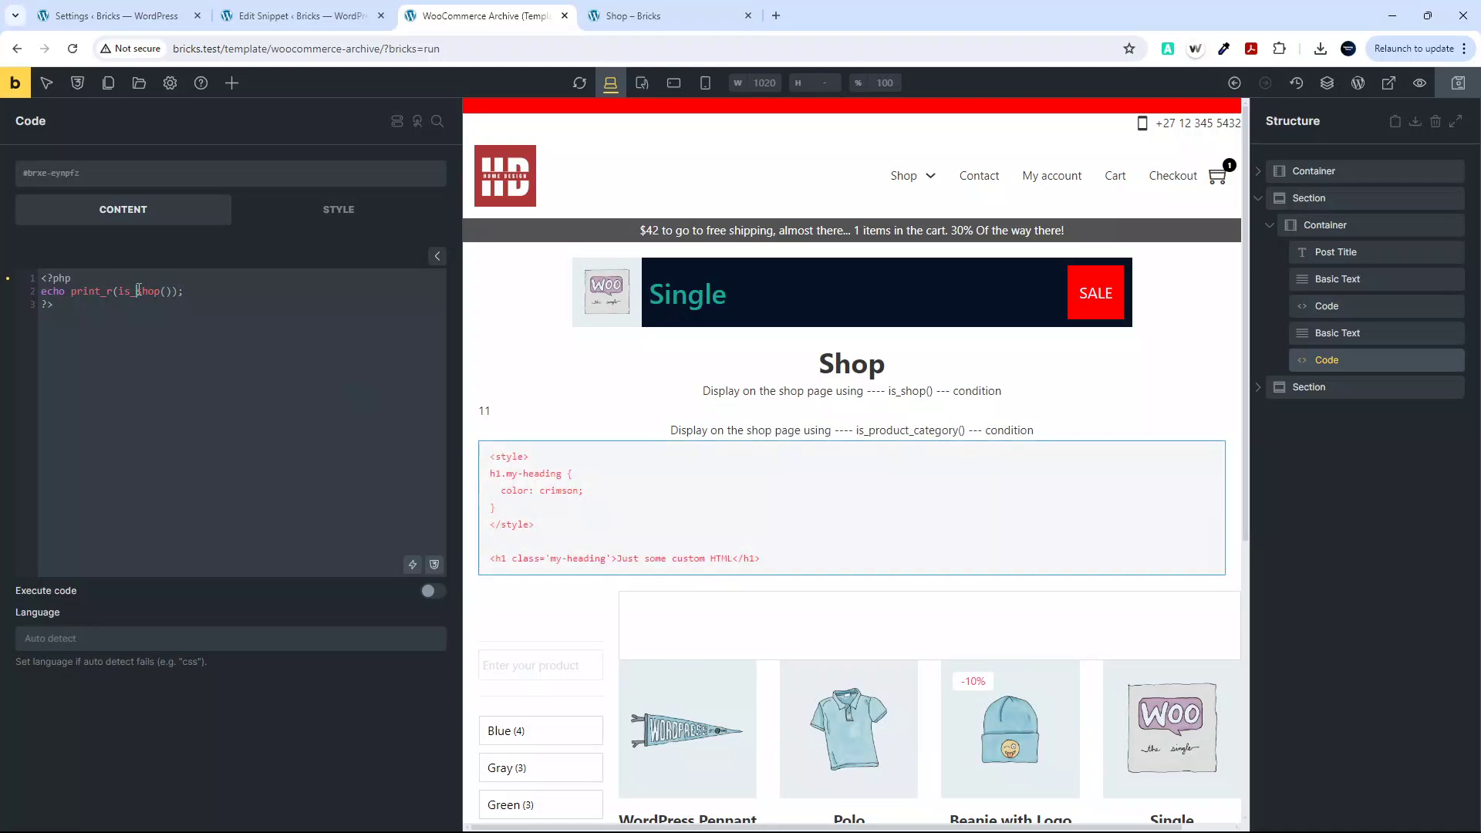
{"action": "left_click_drag", "start_coordinate": [137, 292], "coordinate": [161, 292]}
{"action": "type", "text": "prod"}
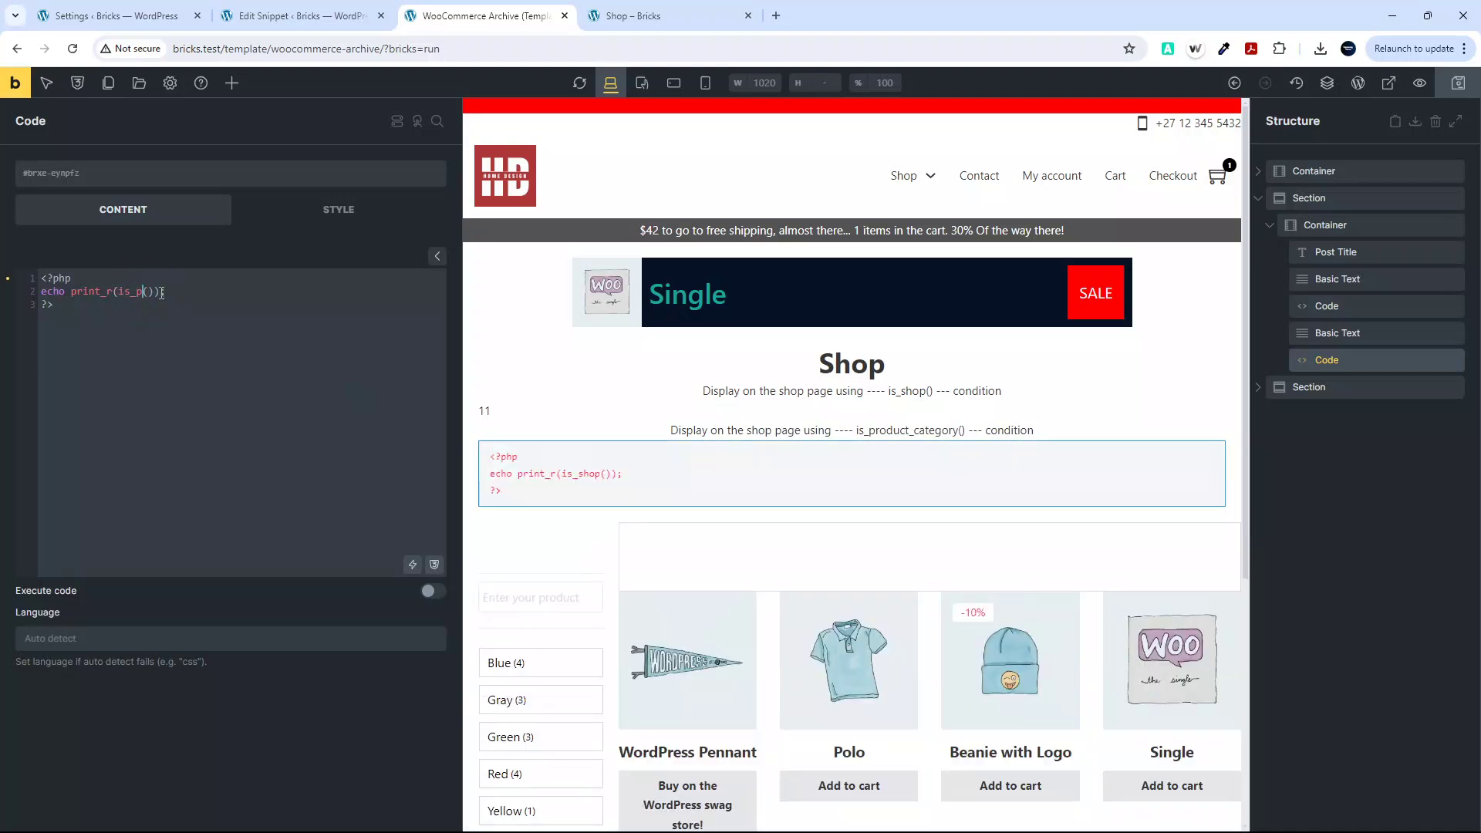
{"action": "type", "text": "uct_categbory"}
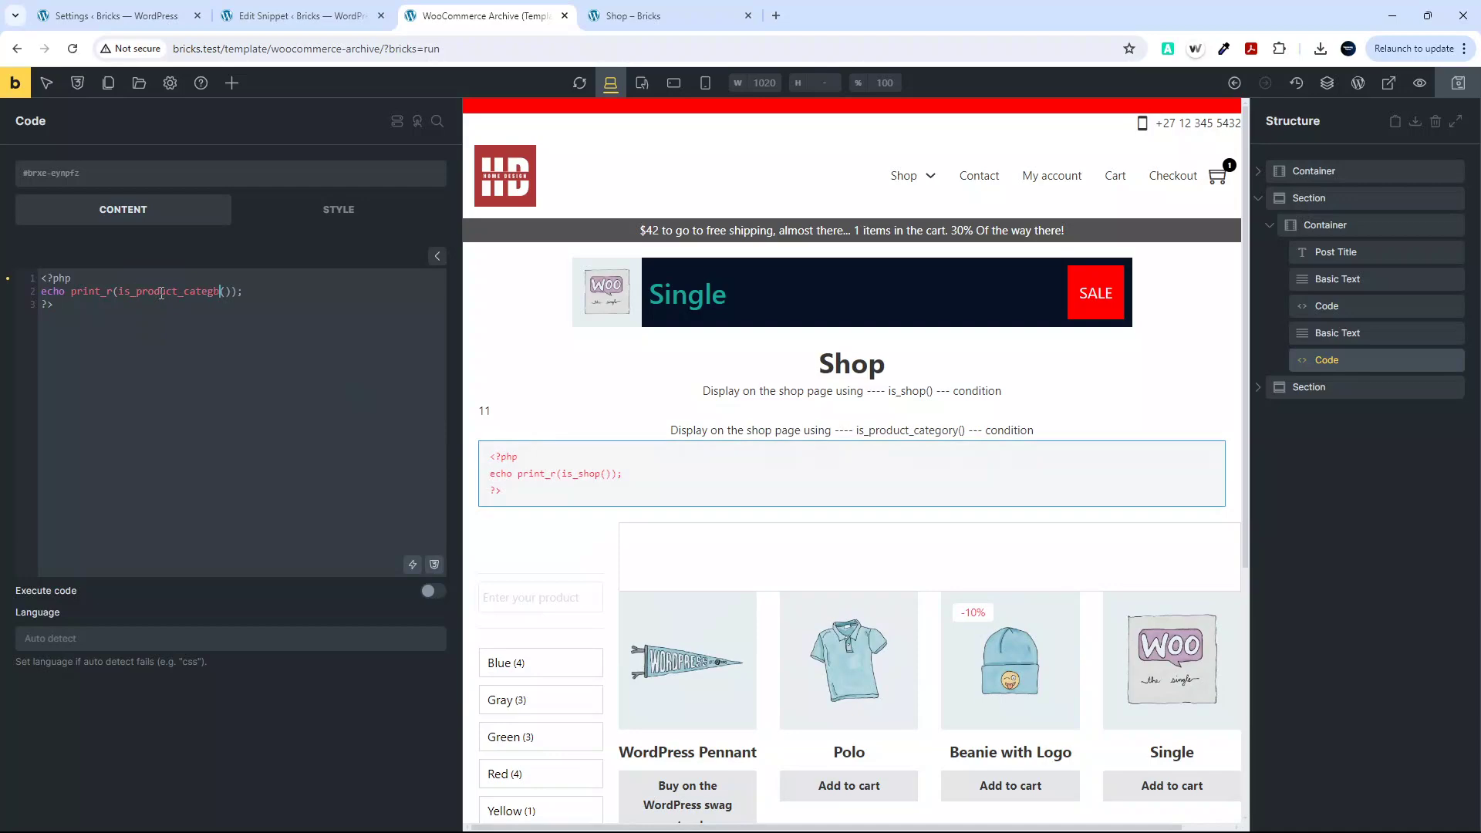
{"action": "key", "text": "BackSpace"}
{"action": "key", "text": "BackSpace"}
{"action": "key", "text": "BackSpace"}
{"action": "key", "text": "BackSpace"}
{"action": "type", "text": "ory"}
Enable execution for the is_product_category() Code element, sign its code and save the template
{"action": "left_click", "coordinate": [429, 591]}
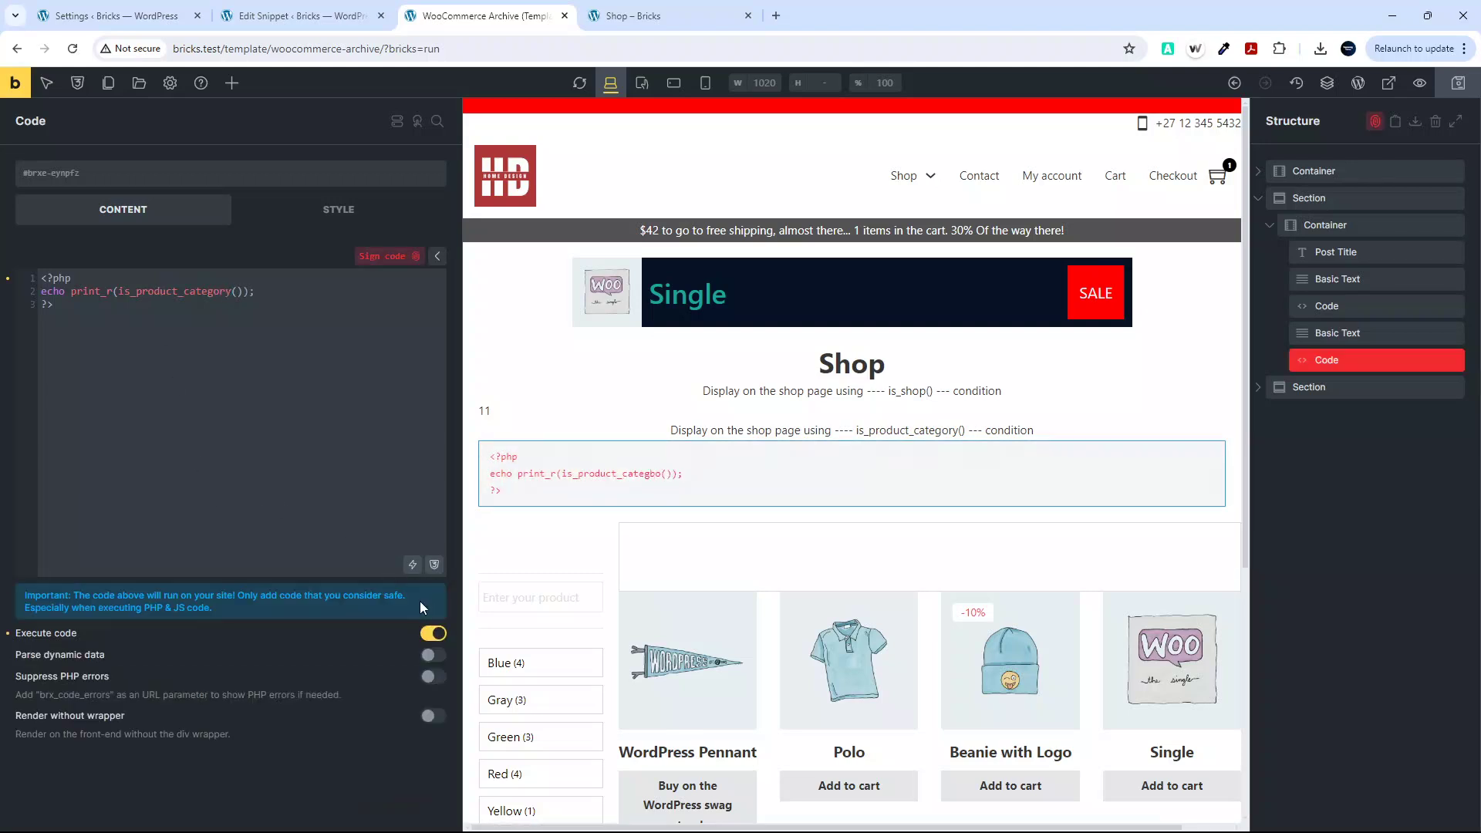
{"action": "left_click", "coordinate": [383, 255]}
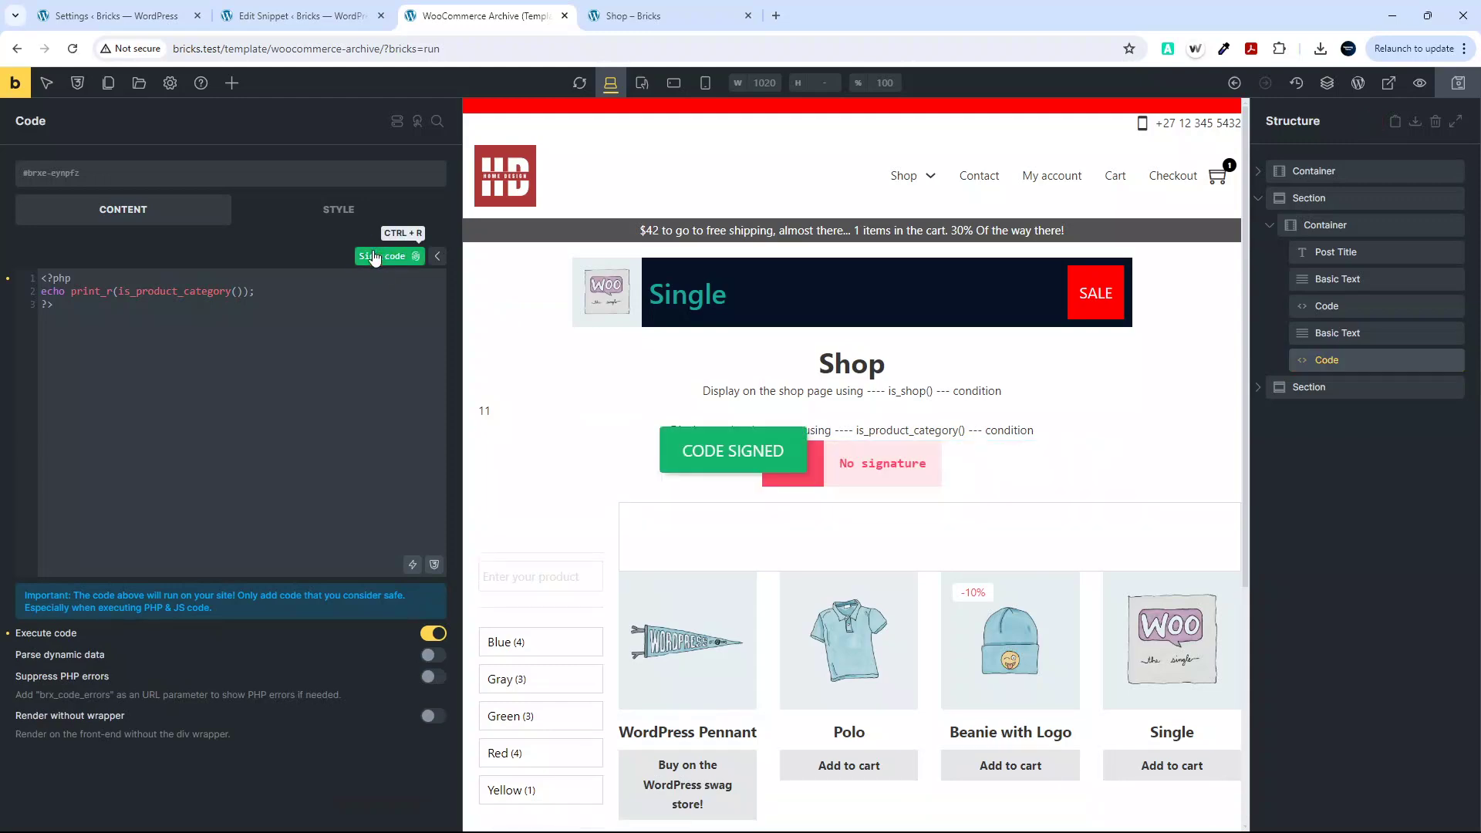
{"action": "left_click", "coordinate": [1465, 91]}
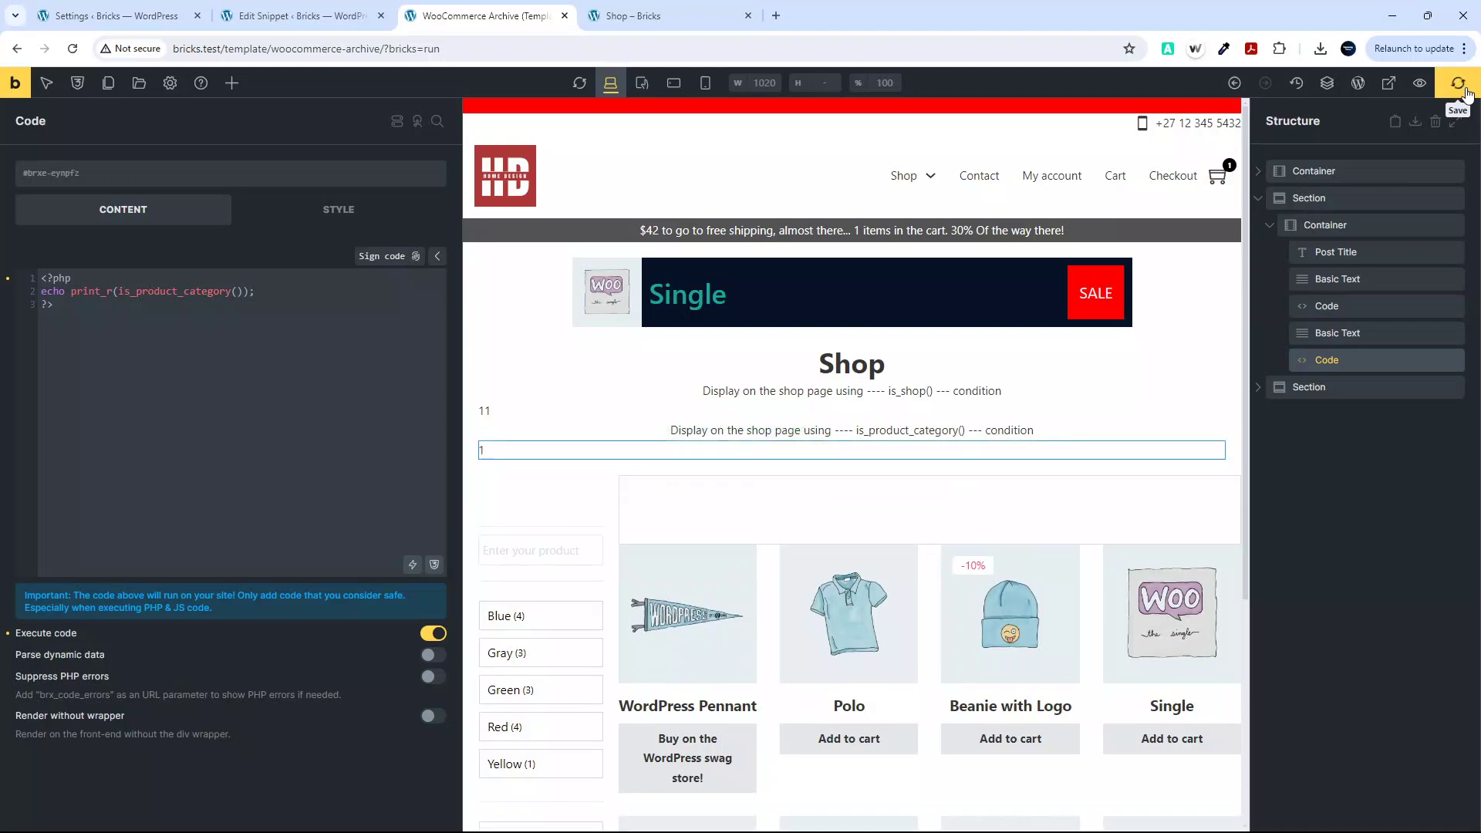
Reload the Shop page and examine the printed is_shop() and is_product_category() outputs
{"action": "left_click", "coordinate": [661, 16]}
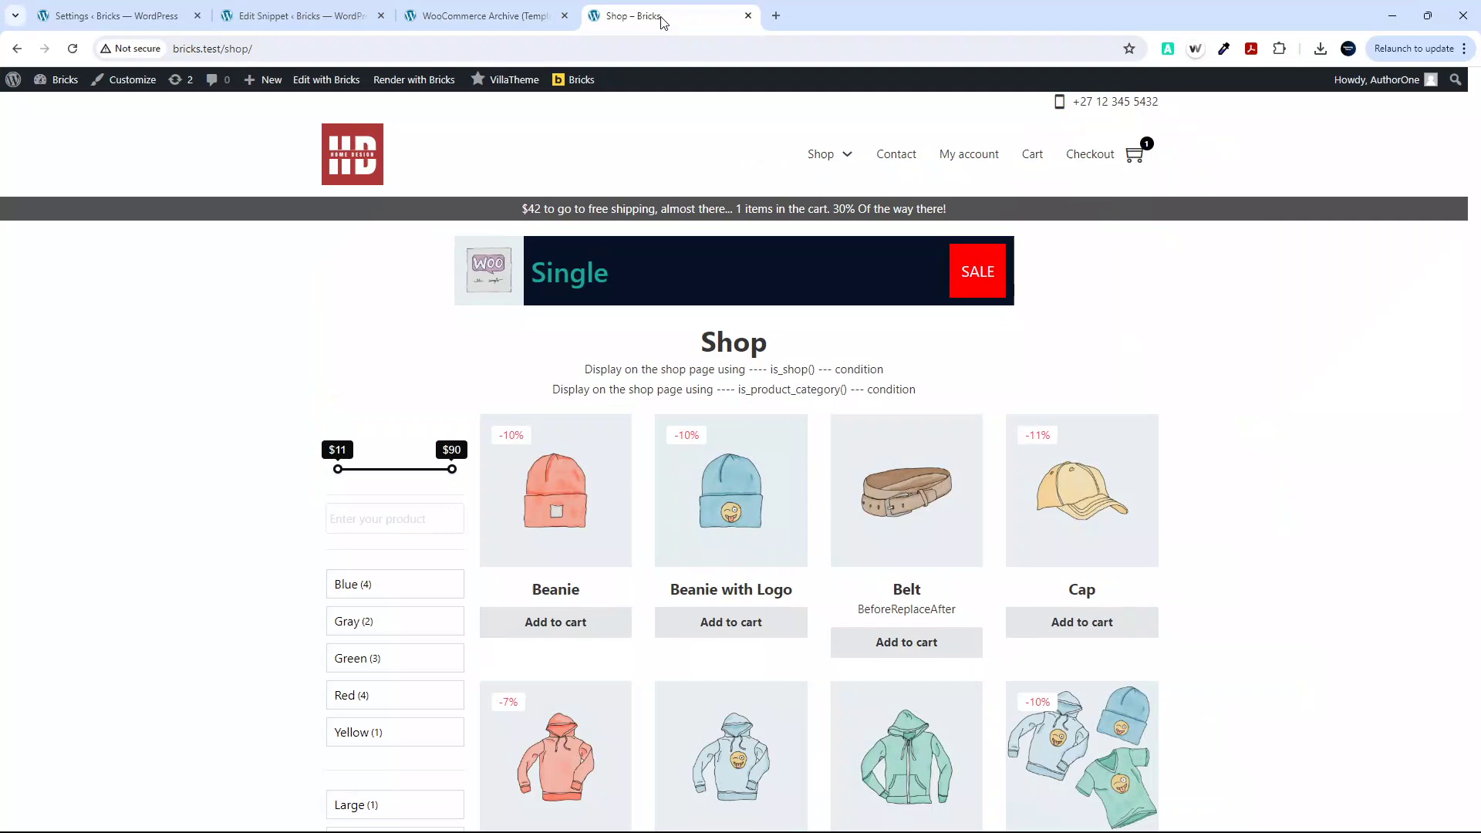
{"action": "left_click", "coordinate": [69, 50]}
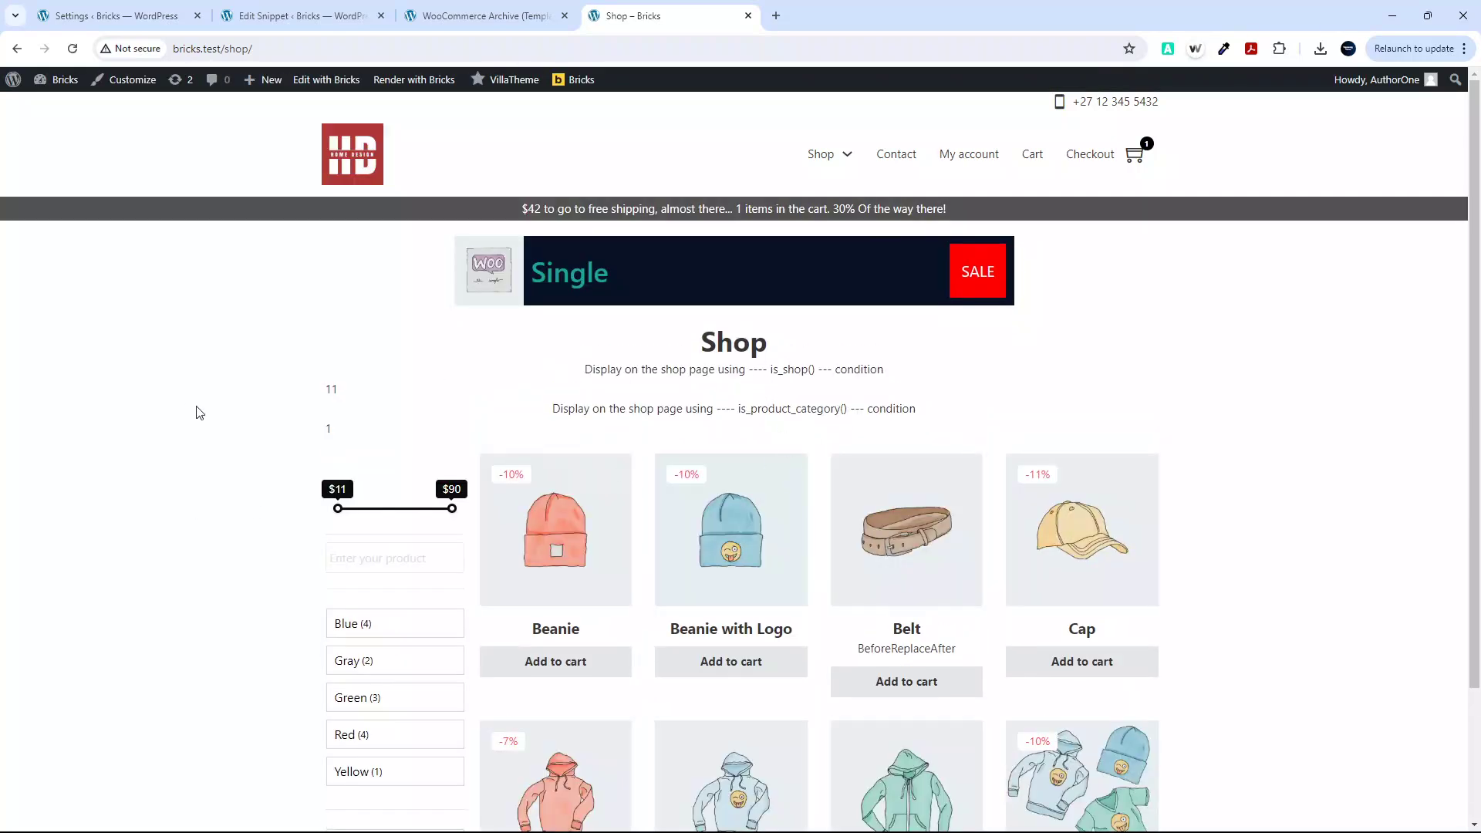
{"action": "left_click_drag", "start_coordinate": [330, 390], "coordinate": [324, 390]}
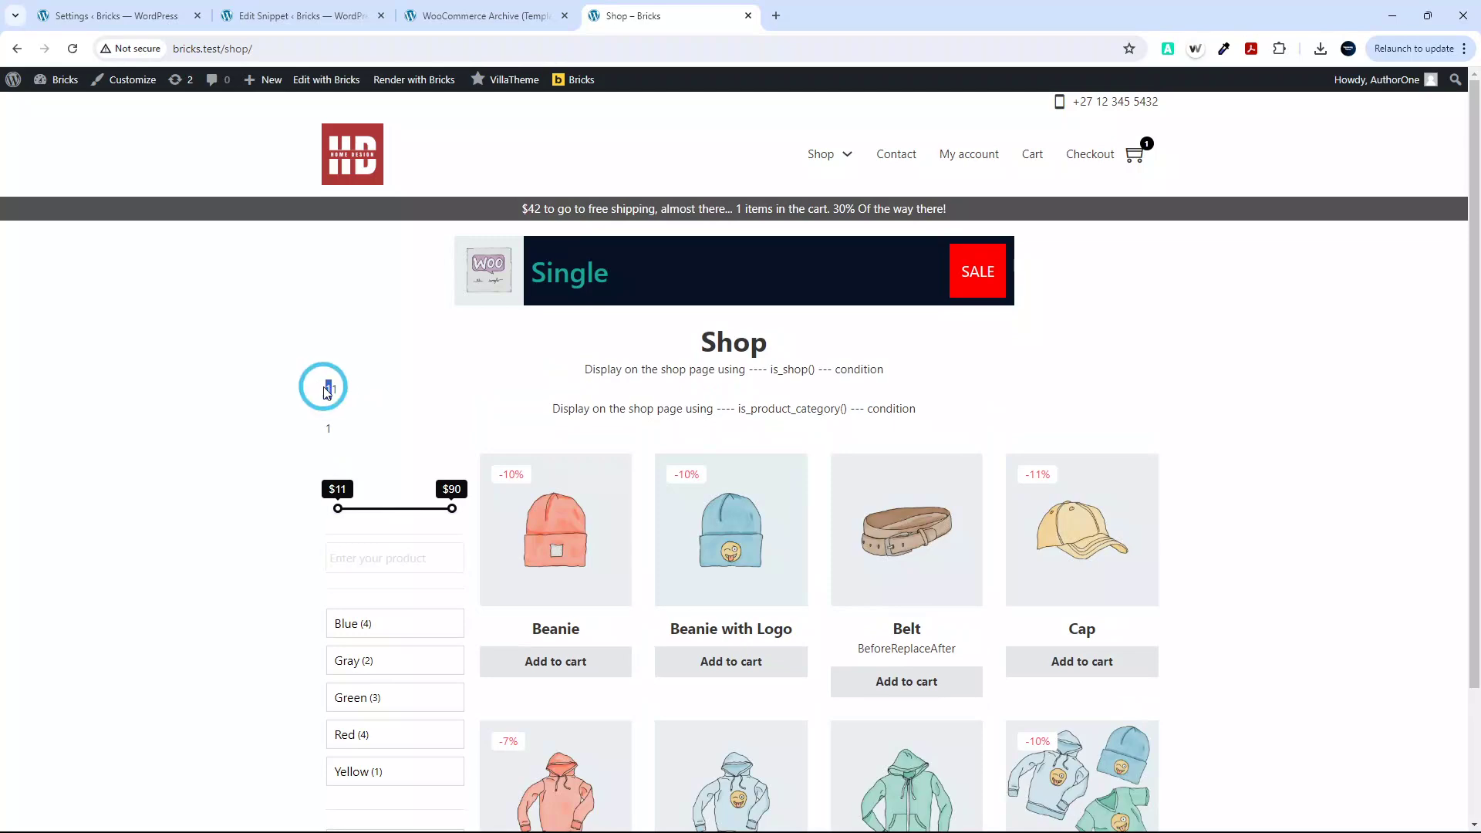
{"action": "left_click", "coordinate": [341, 398]}
{"action": "left_click_drag", "start_coordinate": [332, 389], "coordinate": [338, 389]}
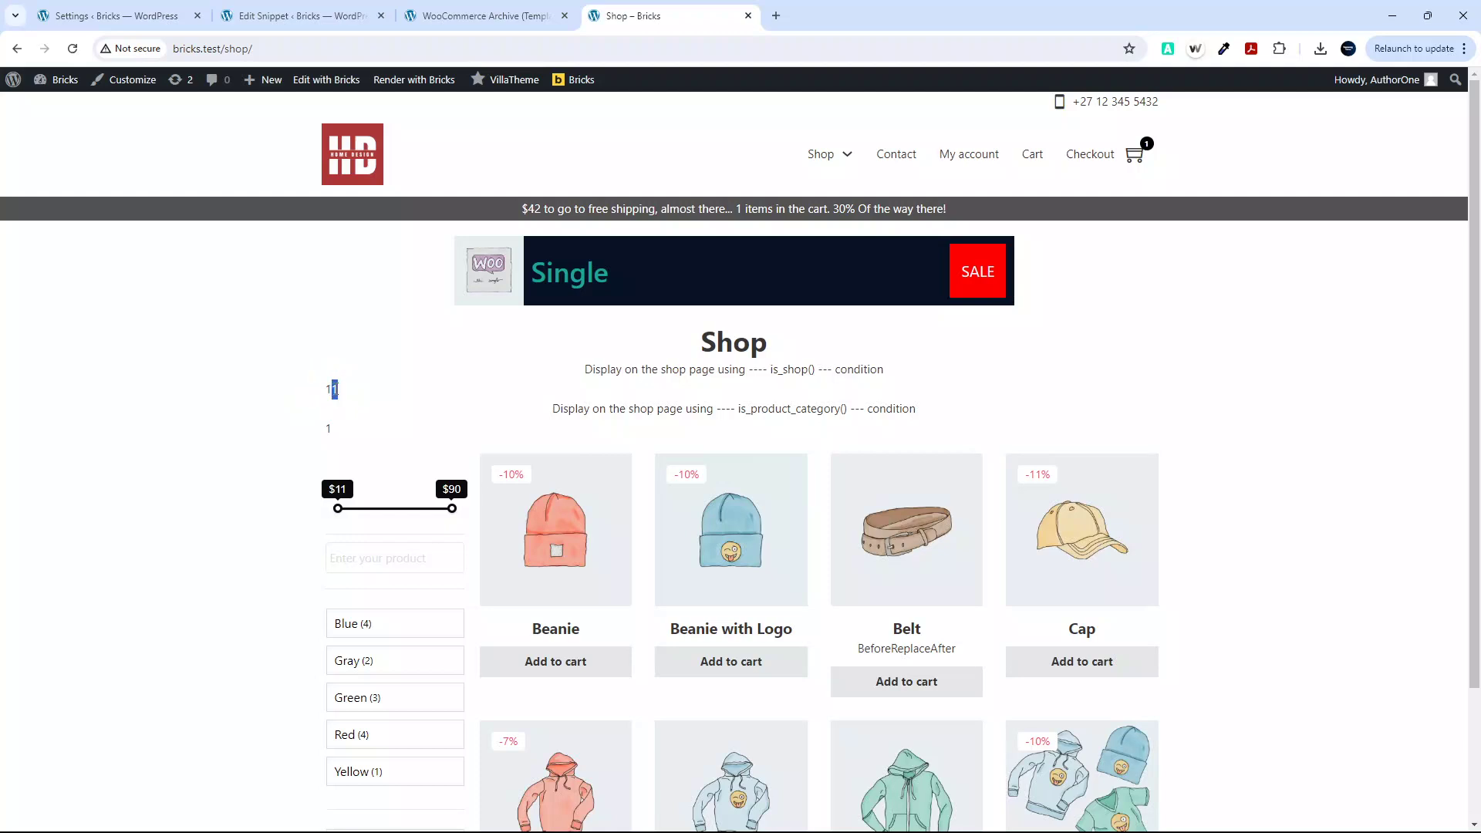
Examine the printed condition outputs on the Clothing category page and return to the Shop page
{"action": "left_click", "coordinate": [840, 190]}
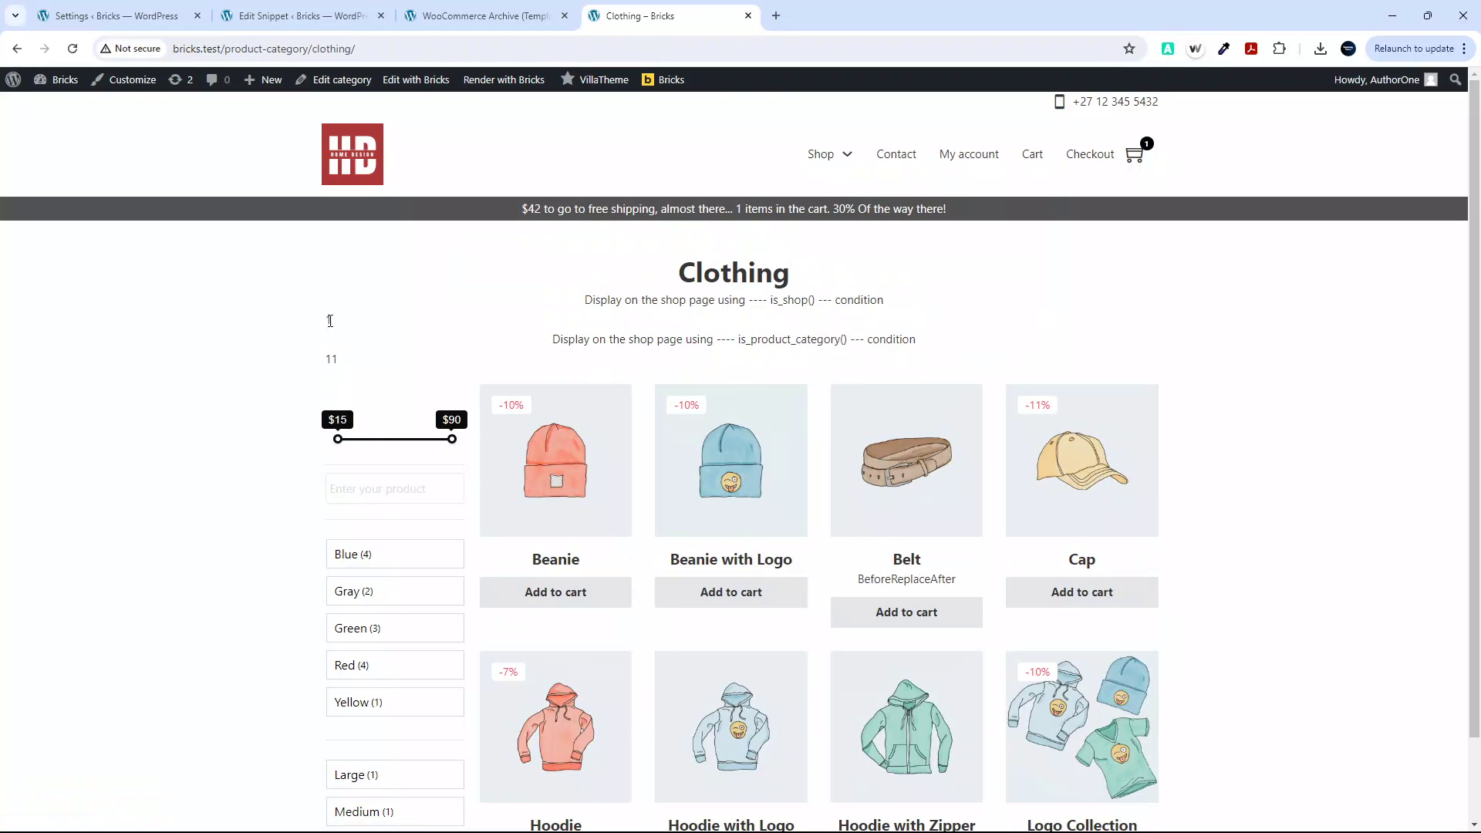
{"action": "left_click_drag", "start_coordinate": [331, 363], "coordinate": [339, 360]}
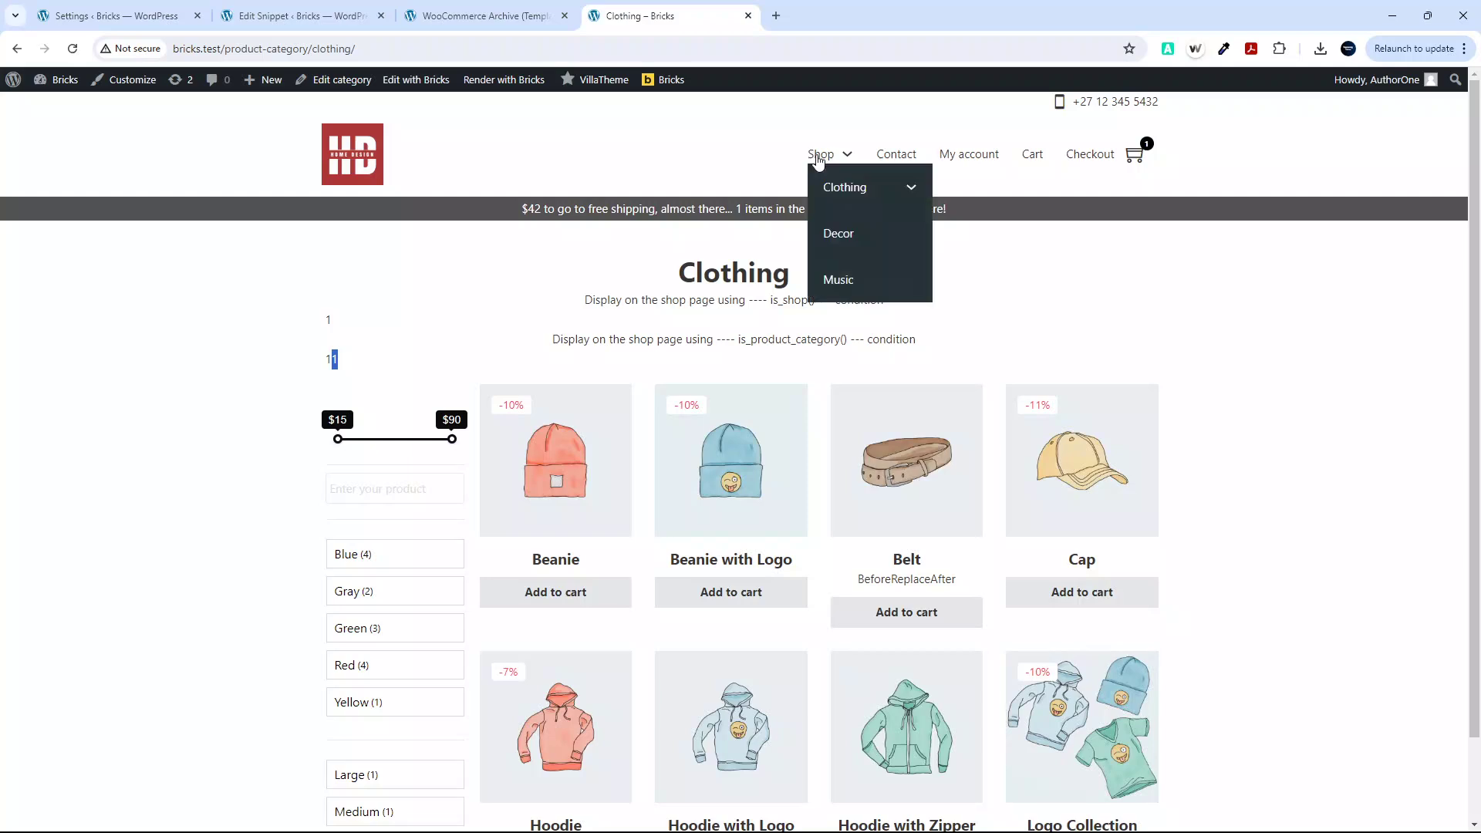
{"action": "left_click", "coordinate": [821, 155]}
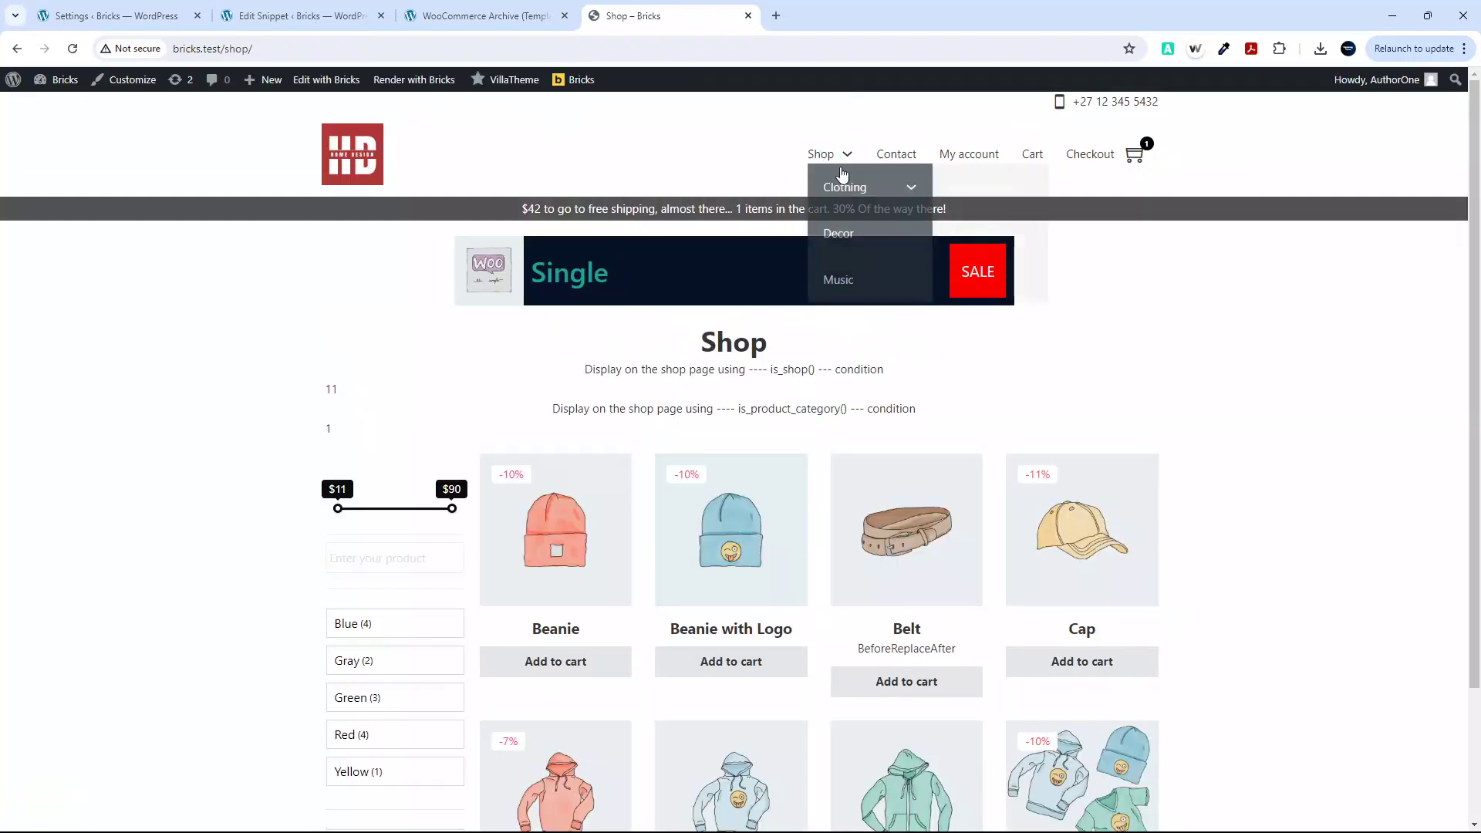
Return to the WooCommerce Archive template and delete both Code elements from the title container
{"action": "left_click", "coordinate": [486, 23]}
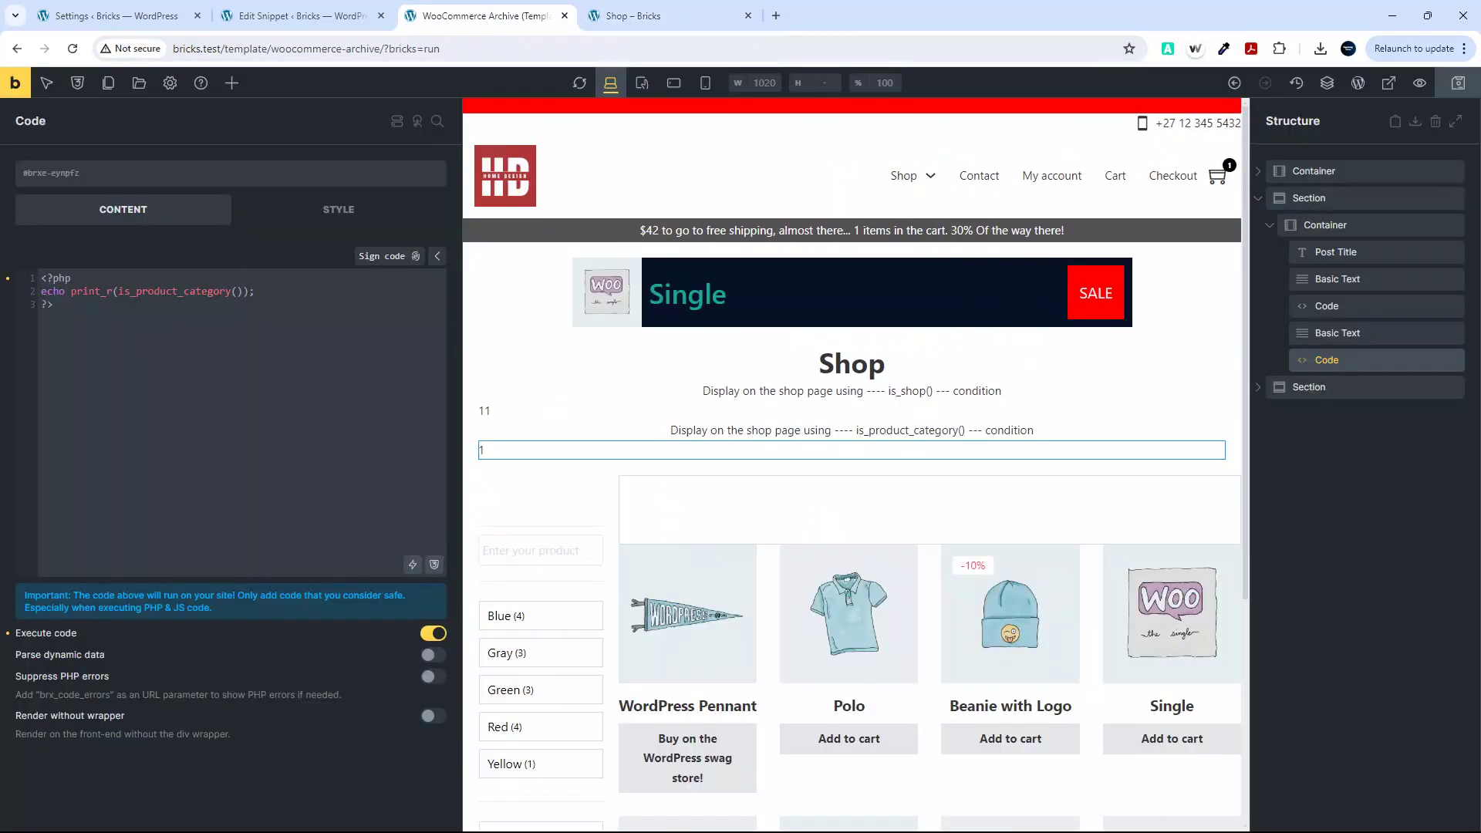
{"action": "right_click", "coordinate": [1365, 307]}
{"action": "left_click", "coordinate": [1335, 404]}
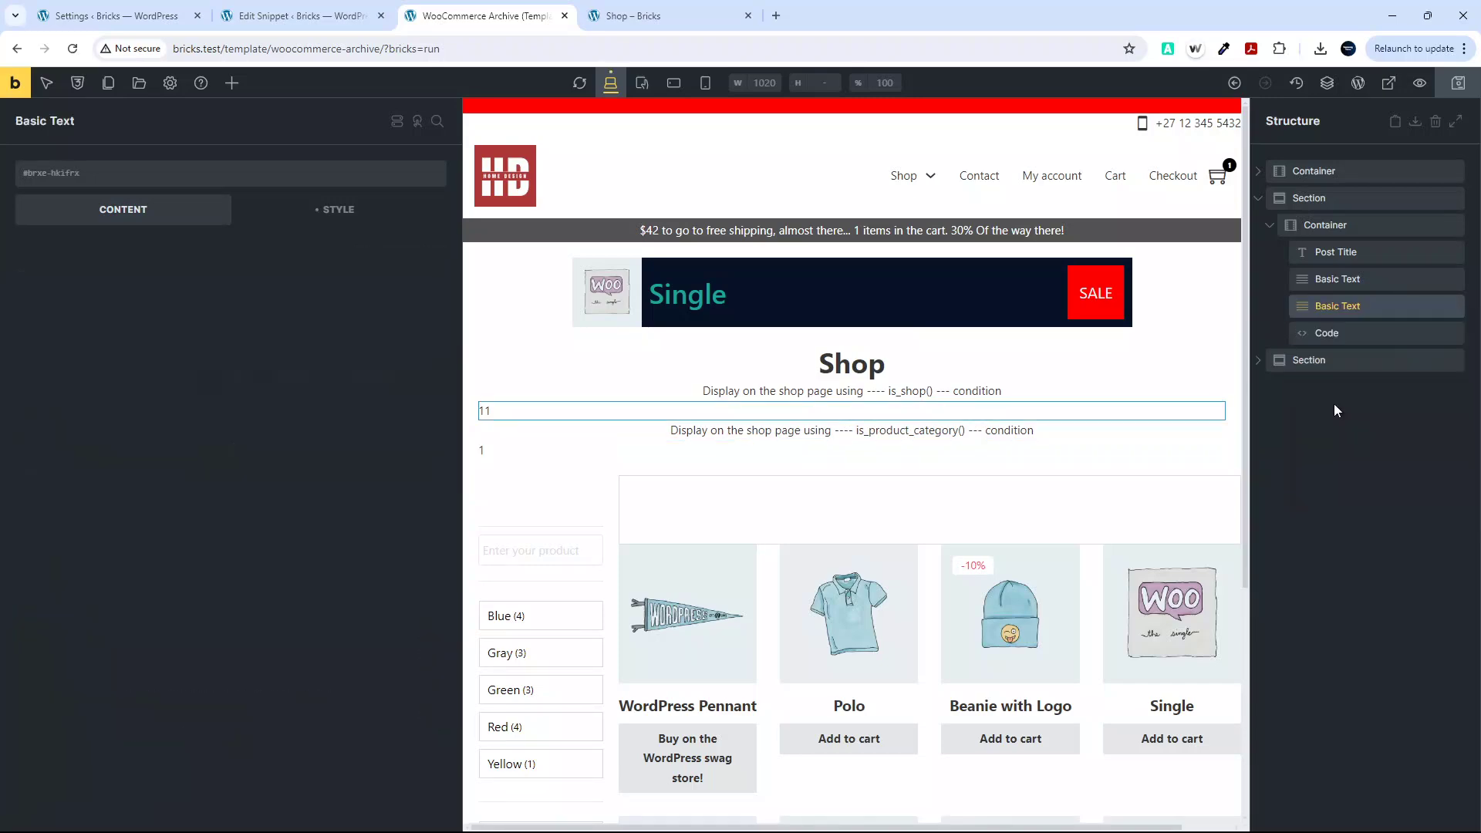
{"action": "right_click", "coordinate": [1331, 327]}
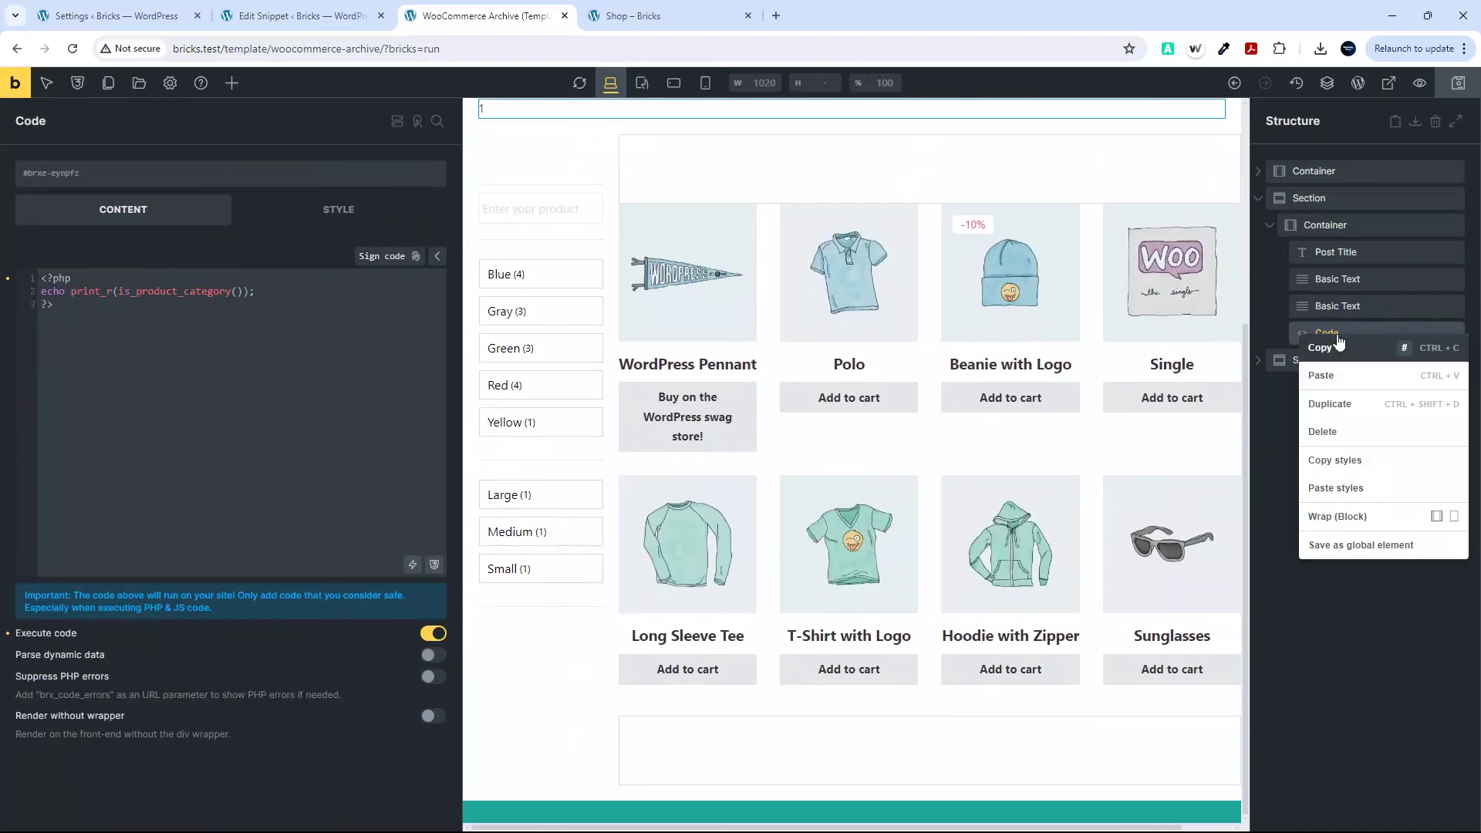
{"action": "left_click", "coordinate": [1344, 436]}
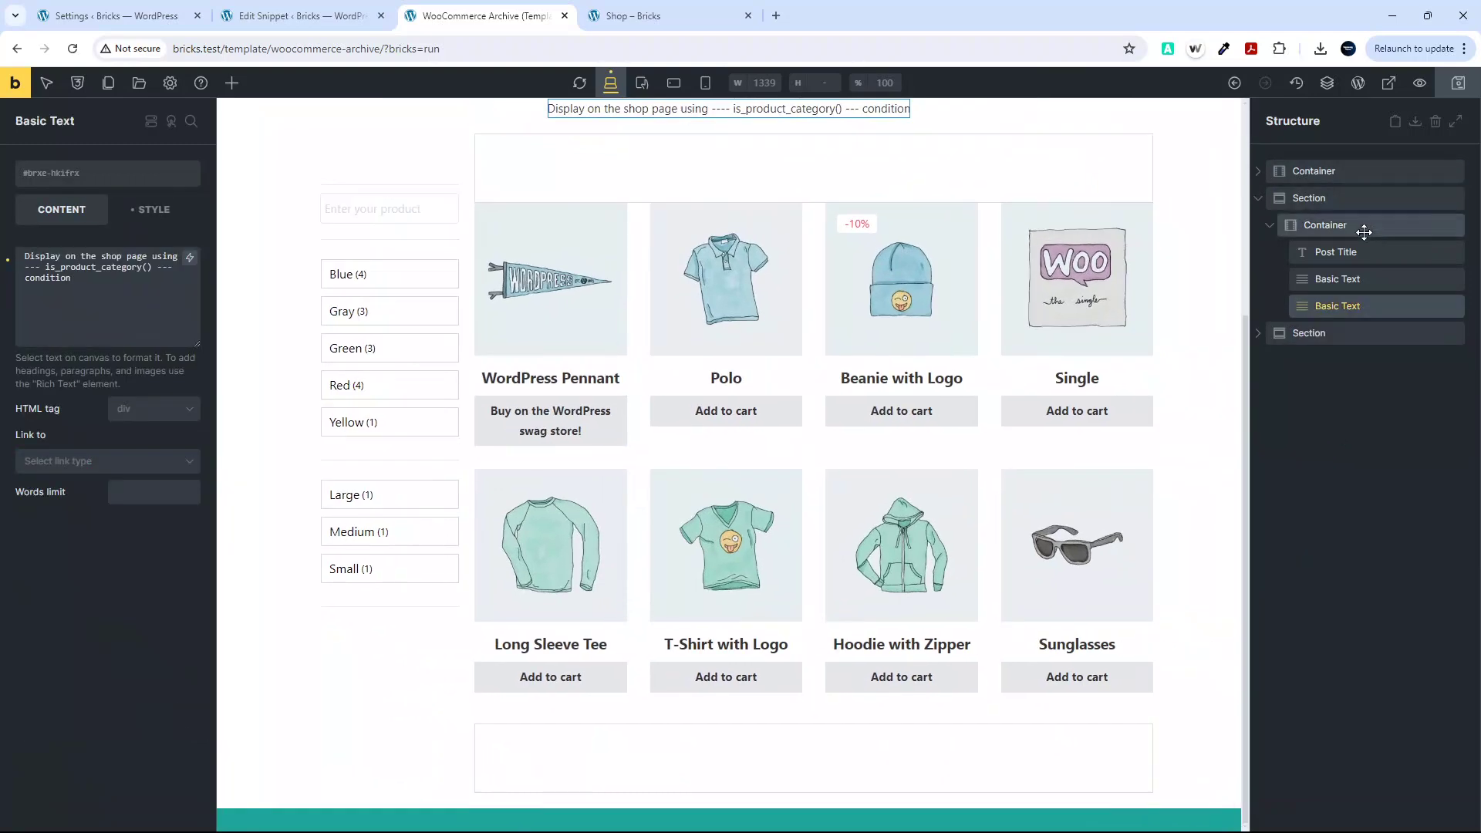
Add a Dynamic data condition to the Basic Text element that mentions is_shop()
{"action": "left_click", "coordinate": [1362, 277]}
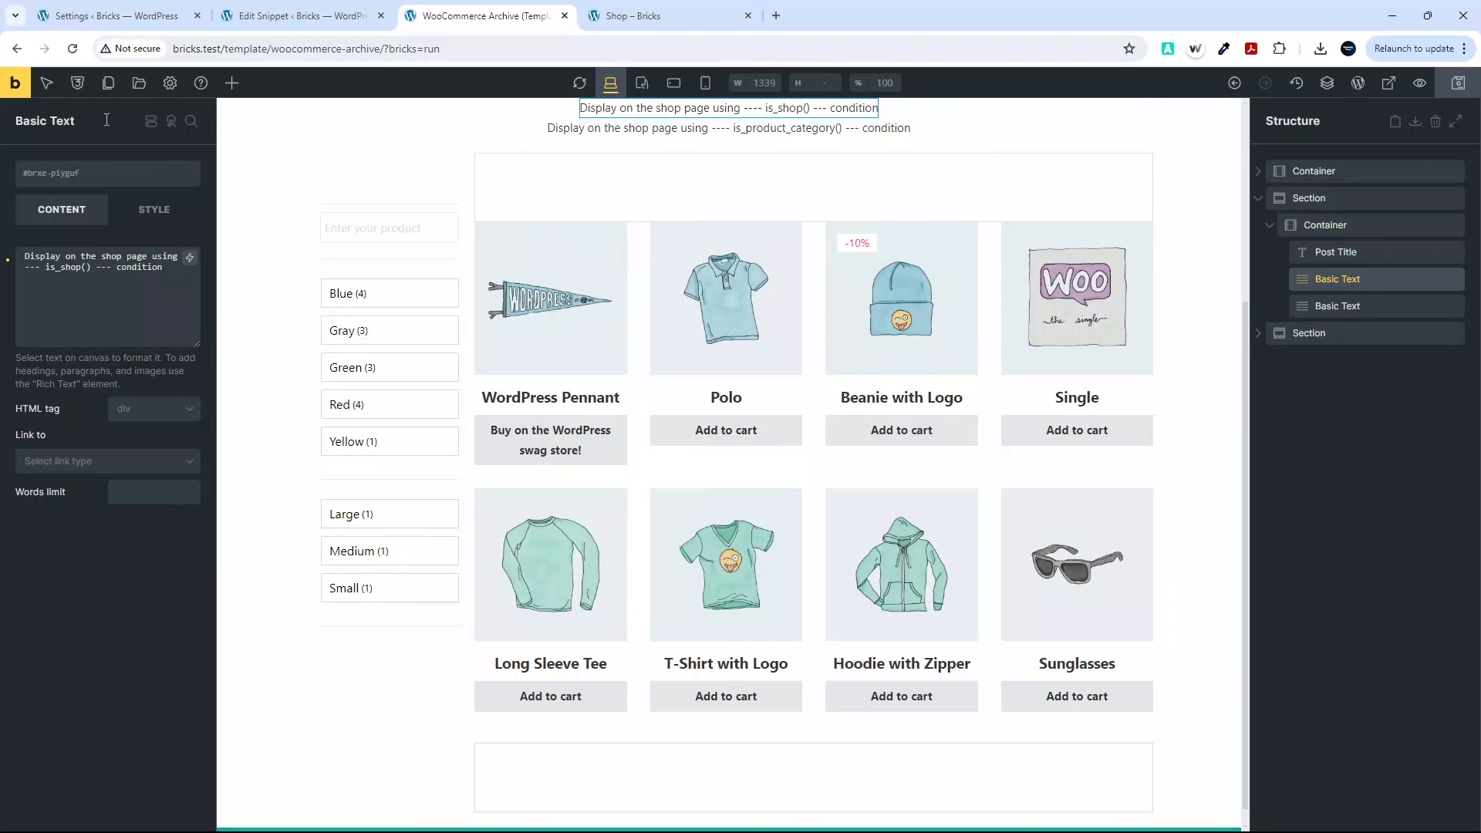
{"action": "left_click", "coordinate": [152, 121]}
{"action": "left_click", "coordinate": [175, 165]}
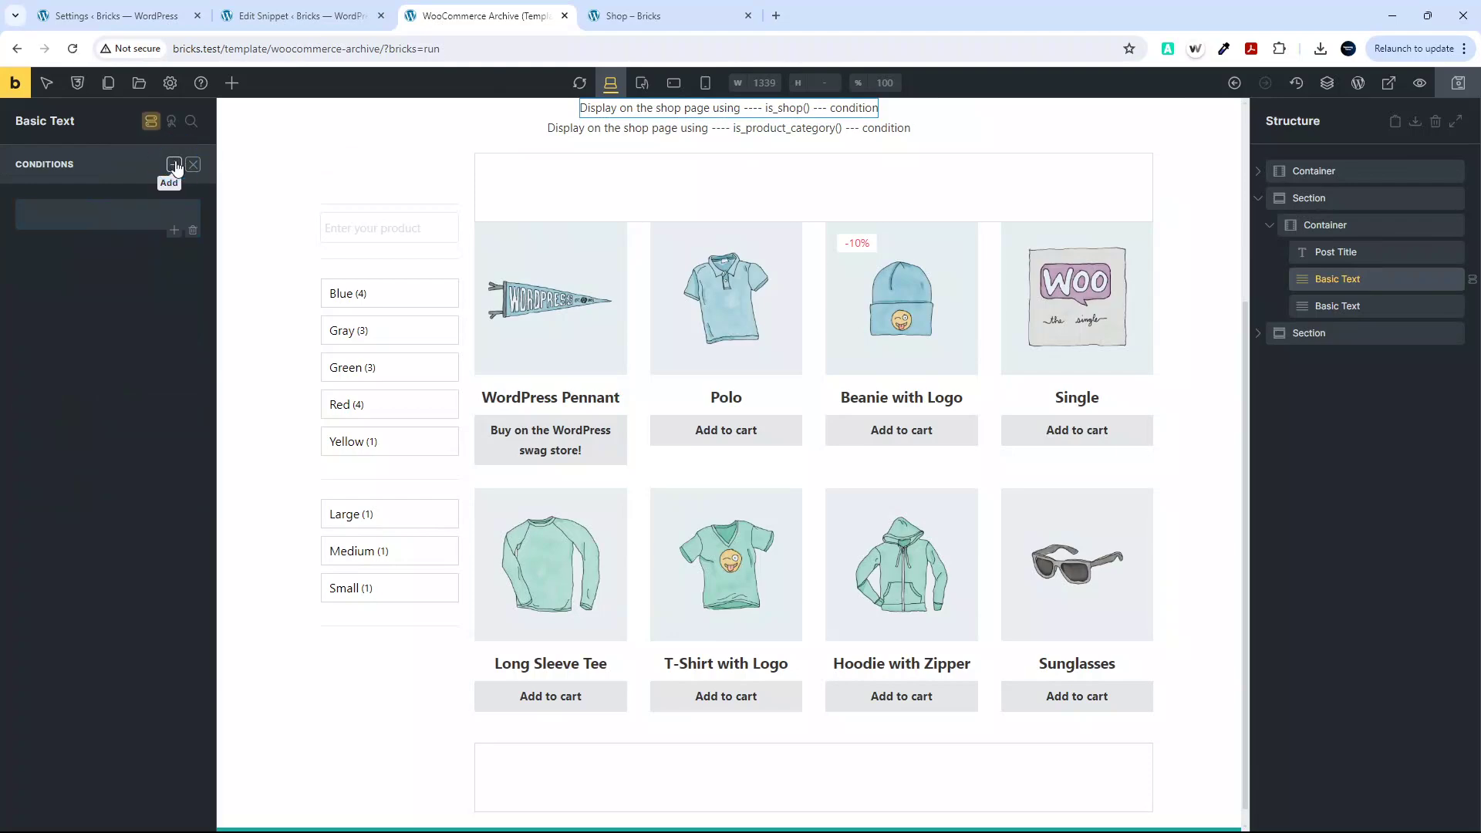
{"action": "left_click", "coordinate": [177, 228]}
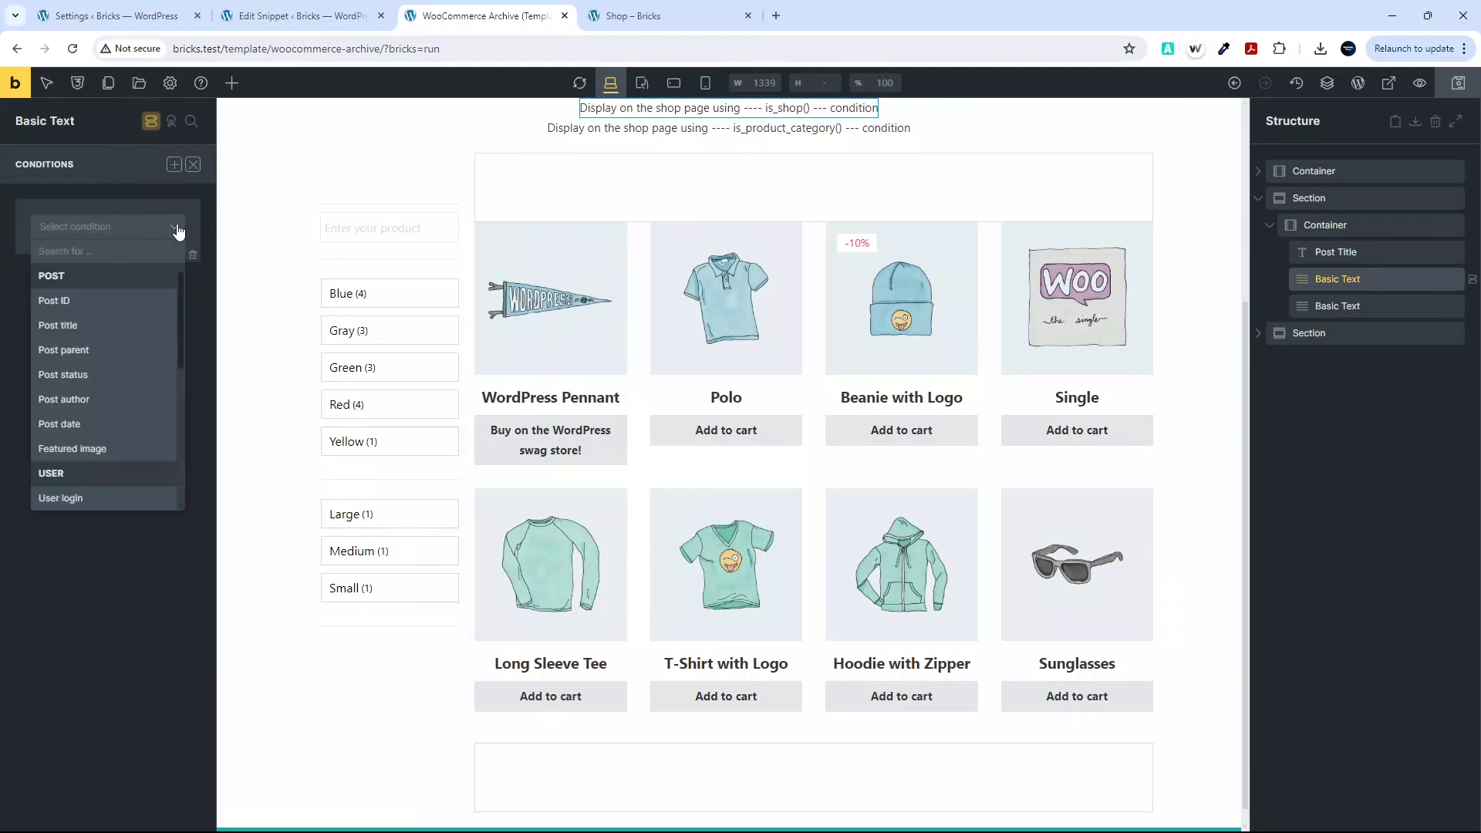
{"action": "type", "text": "dyn"}
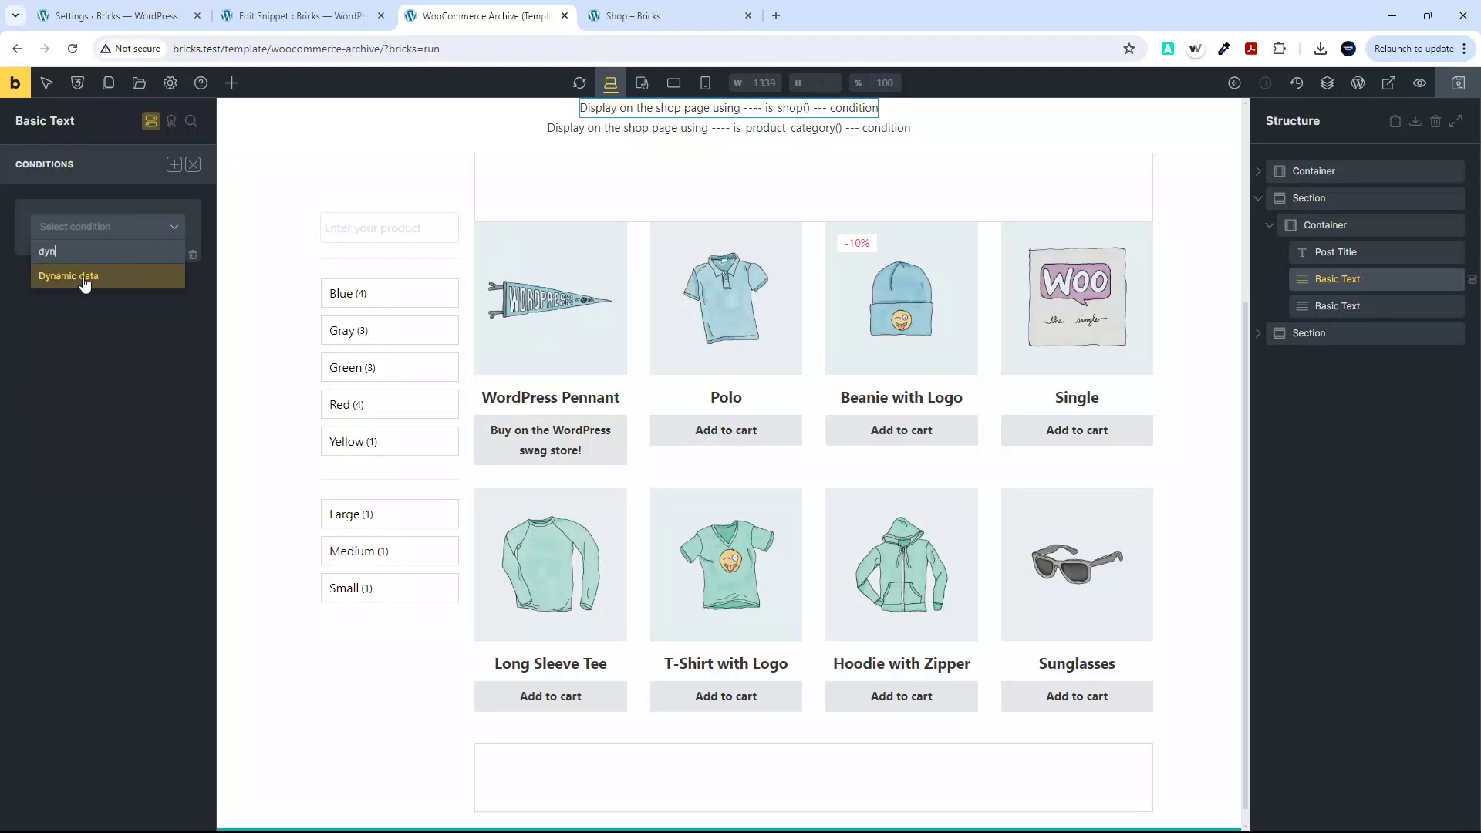
{"action": "left_click", "coordinate": [85, 283]}
Set the condition's dynamic data to the PHP function output {echo:is_shop} and its comparison value to 1
{"action": "left_click", "coordinate": [176, 257]}
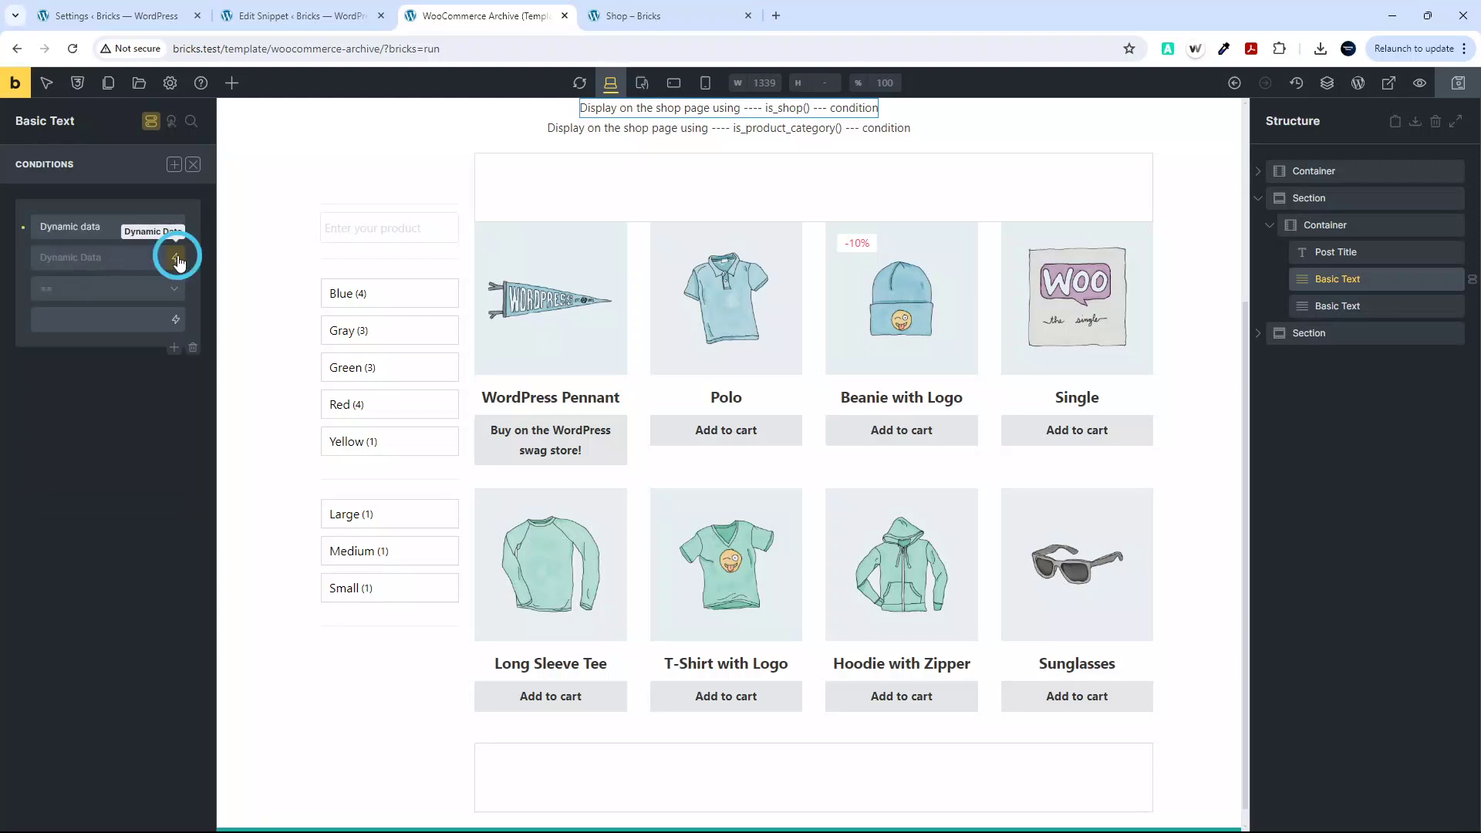
{"action": "type", "text": "php"}
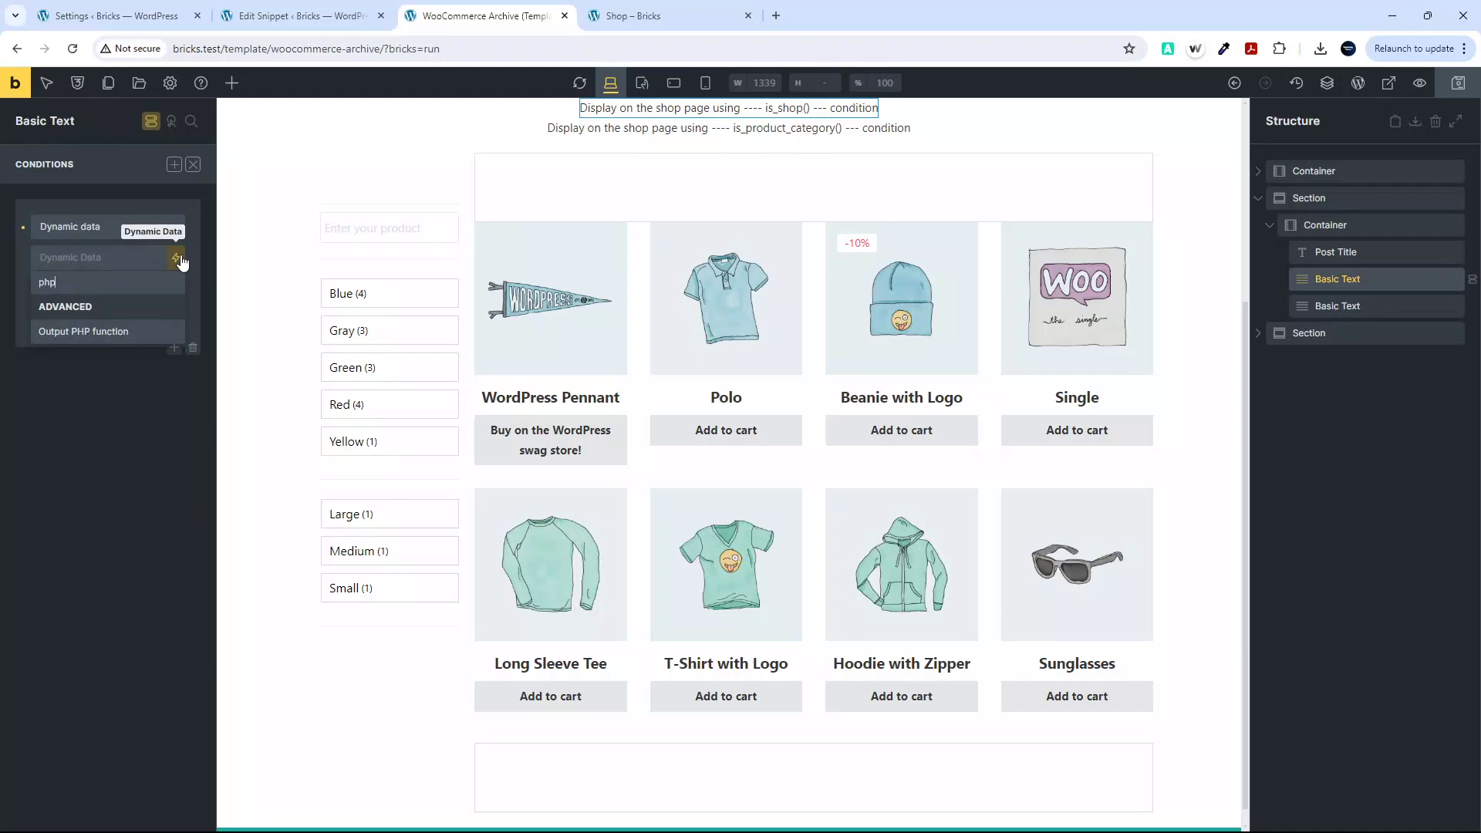
{"action": "left_click", "coordinate": [131, 333]}
{"action": "left_click", "coordinate": [69, 258]}
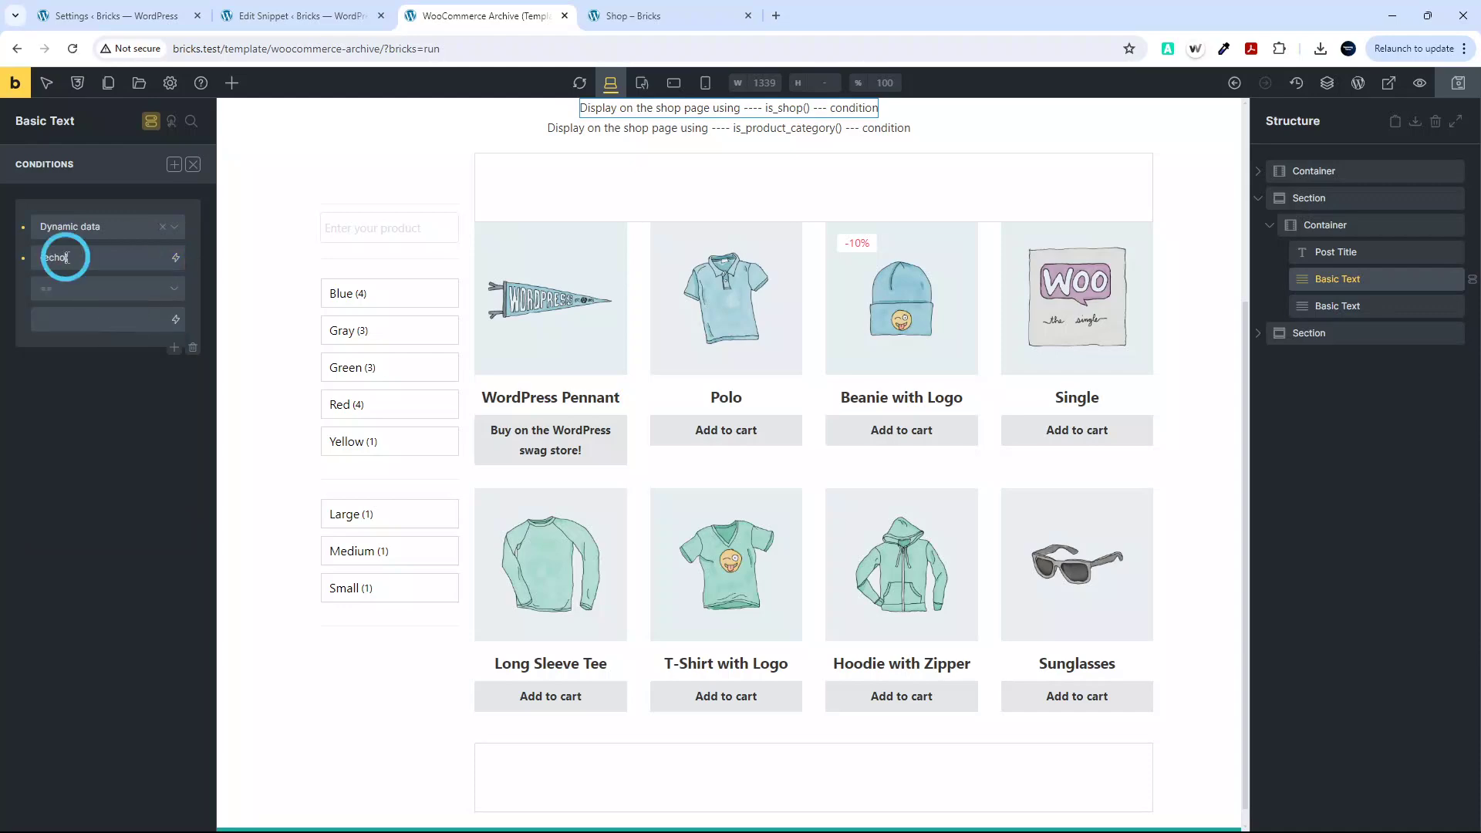
{"action": "type", "text": ":is_shop"}
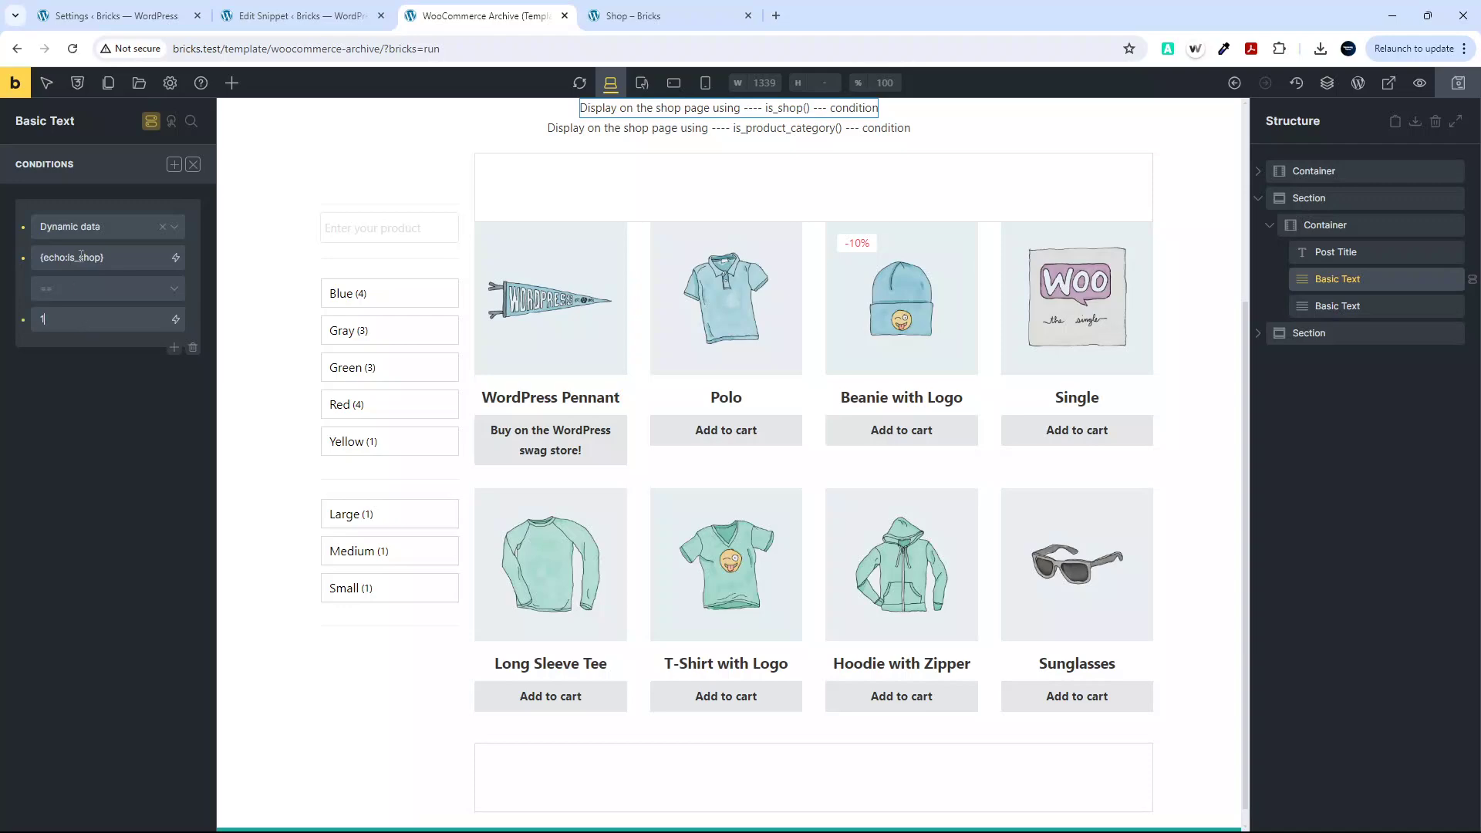
Copy the {echo:is_shop} expression and add a Dynamic data condition to the is_product_category() Basic Text element
{"action": "triple_click", "coordinate": [117, 258]}
{"action": "key", "text": "ctrl+c"}
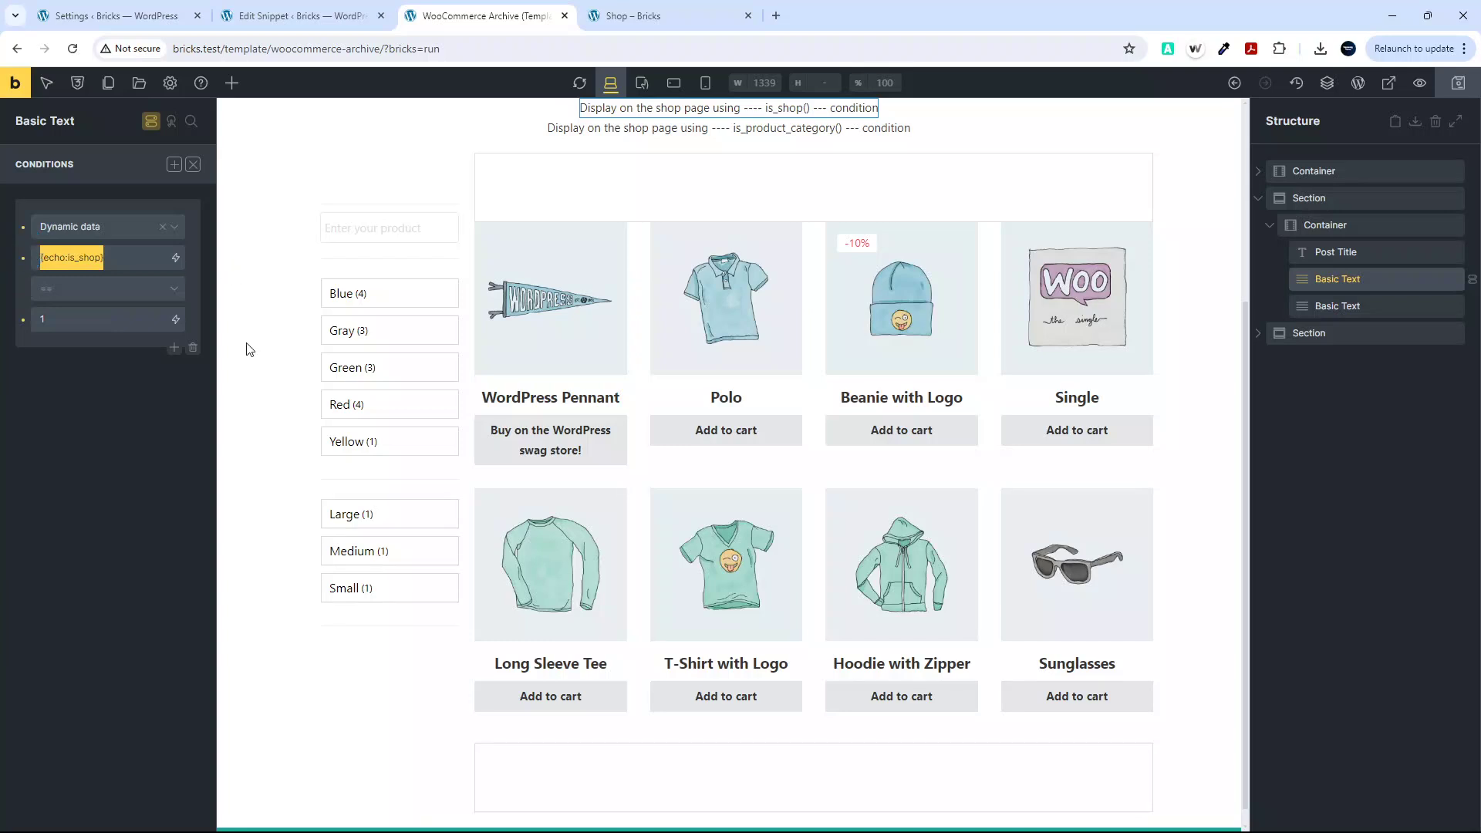
{"action": "left_click", "coordinate": [1358, 306]}
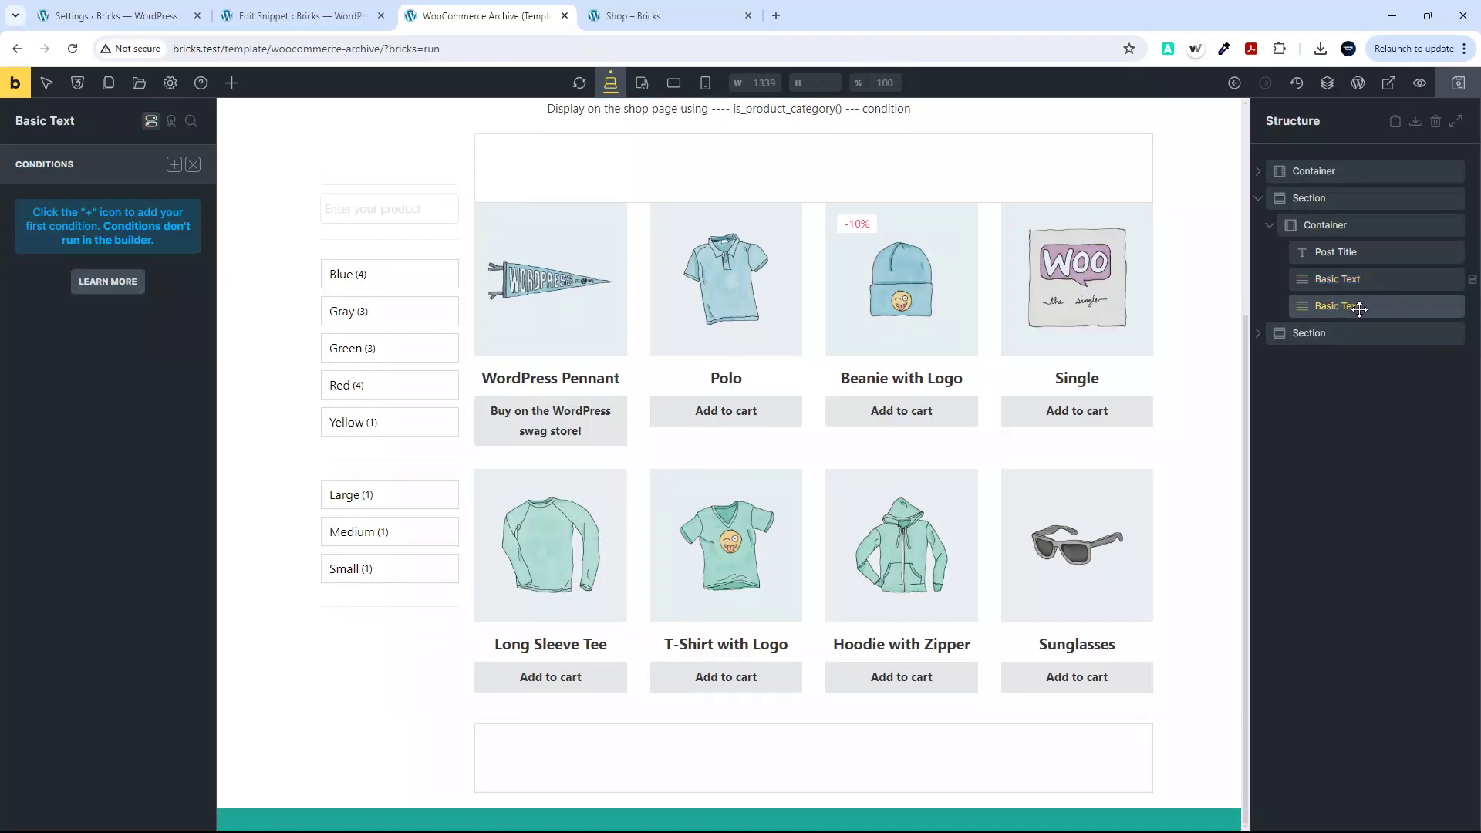
{"action": "left_click", "coordinate": [174, 165]}
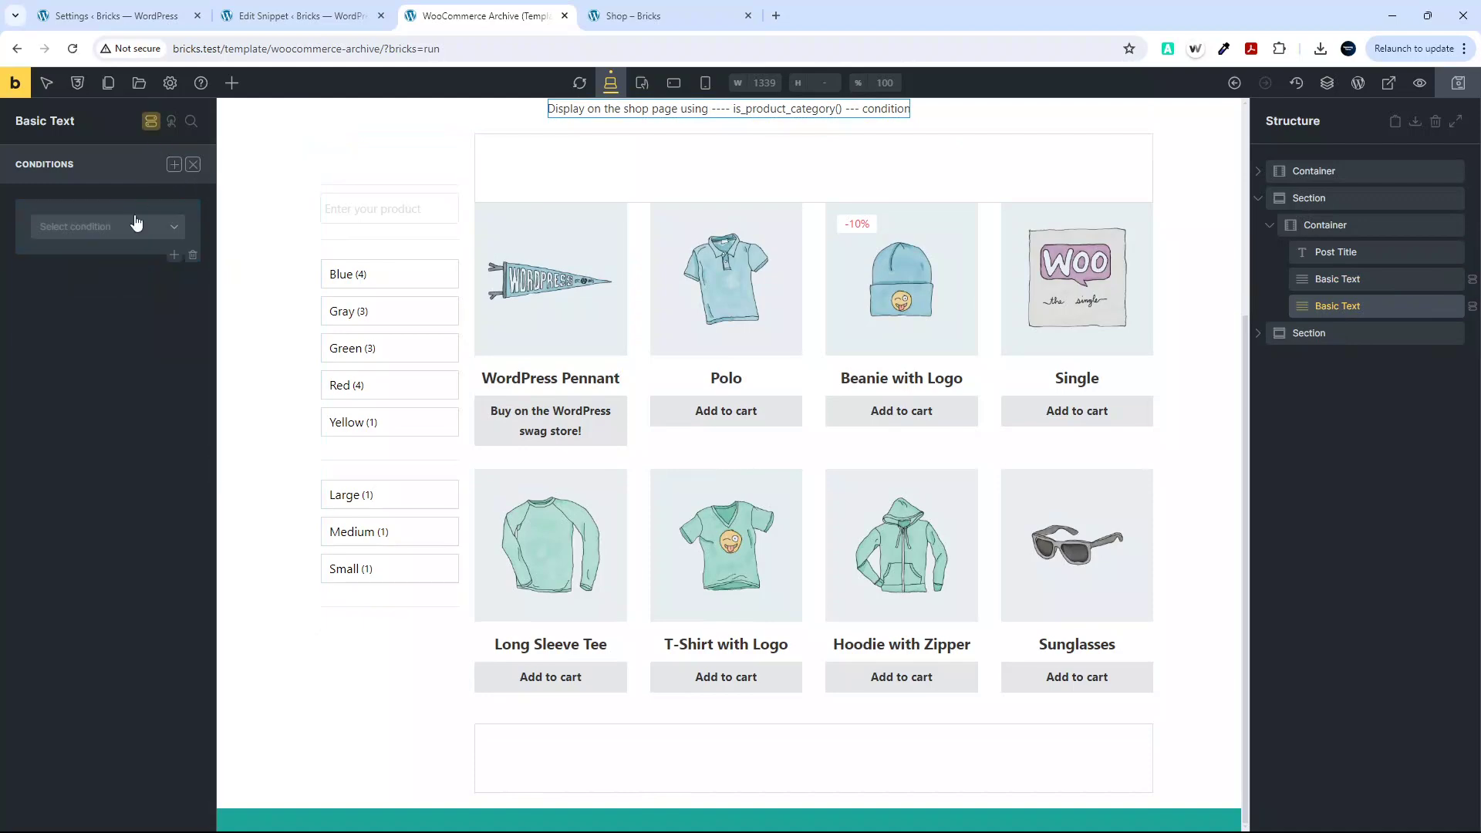
{"action": "left_click", "coordinate": [167, 231]}
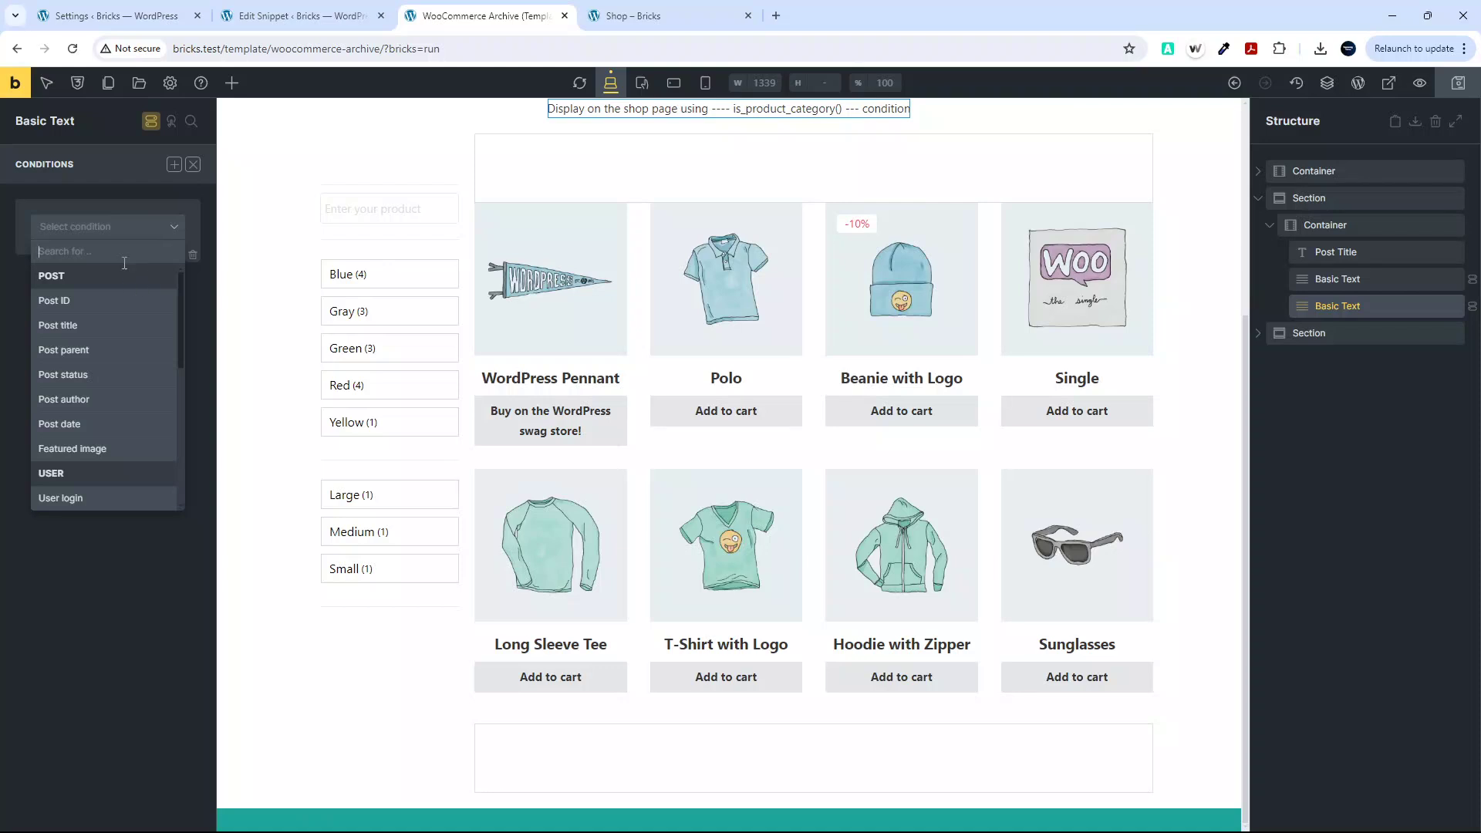
{"action": "type", "text": "dt+"}
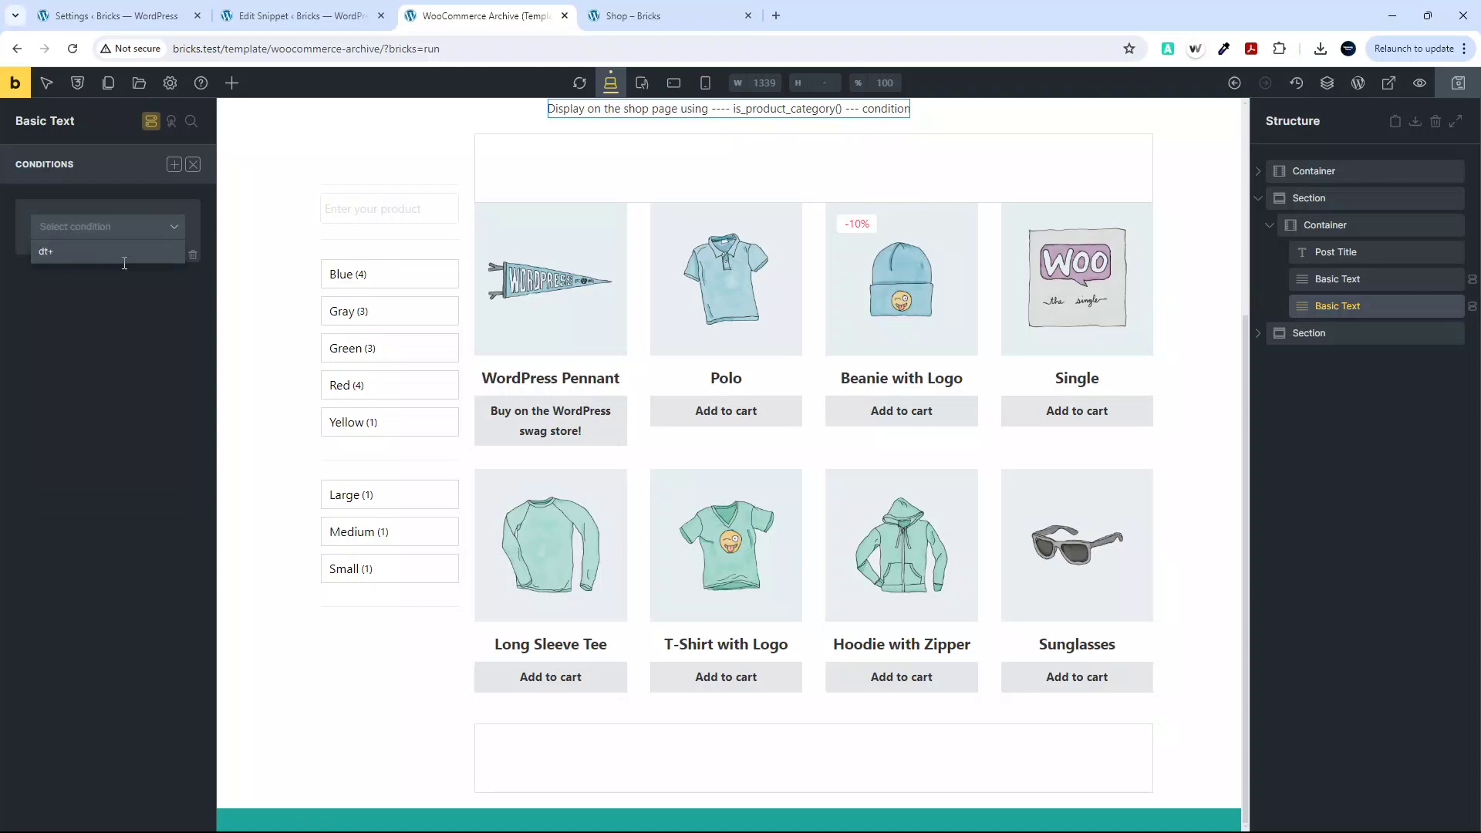
{"action": "key", "text": "BackSpace"}
{"action": "type", "text": "ymn"}
{"action": "key", "text": "BackSpace"}
{"action": "key", "text": "BackSpace"}
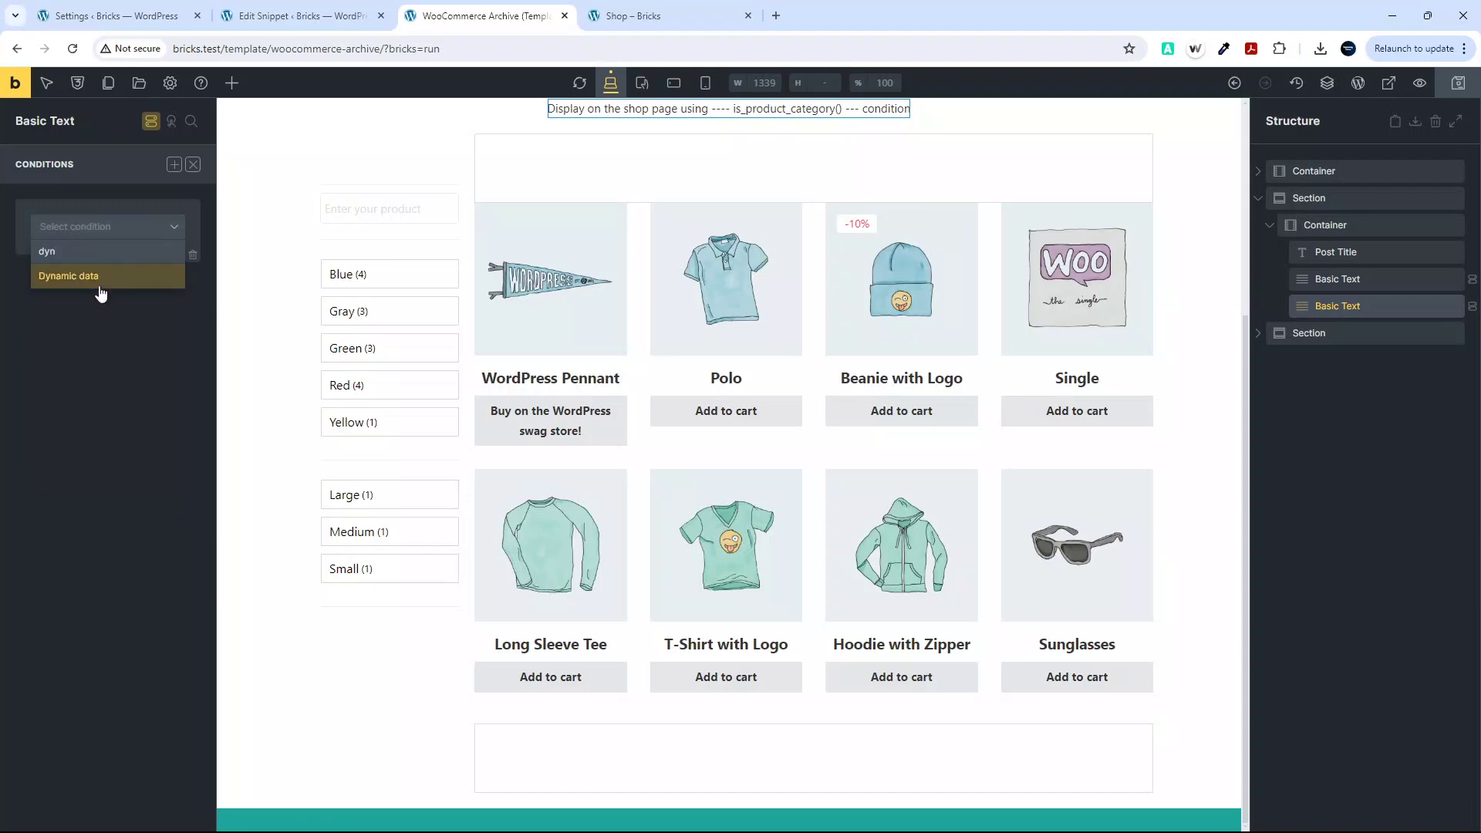
{"action": "left_click", "coordinate": [107, 278]}
Set the condition to compare {echo:is_product_category} with 1, reusing the copied expression, and save the template
{"action": "left_click", "coordinate": [112, 264]}
{"action": "key", "text": "ctrl+v"}
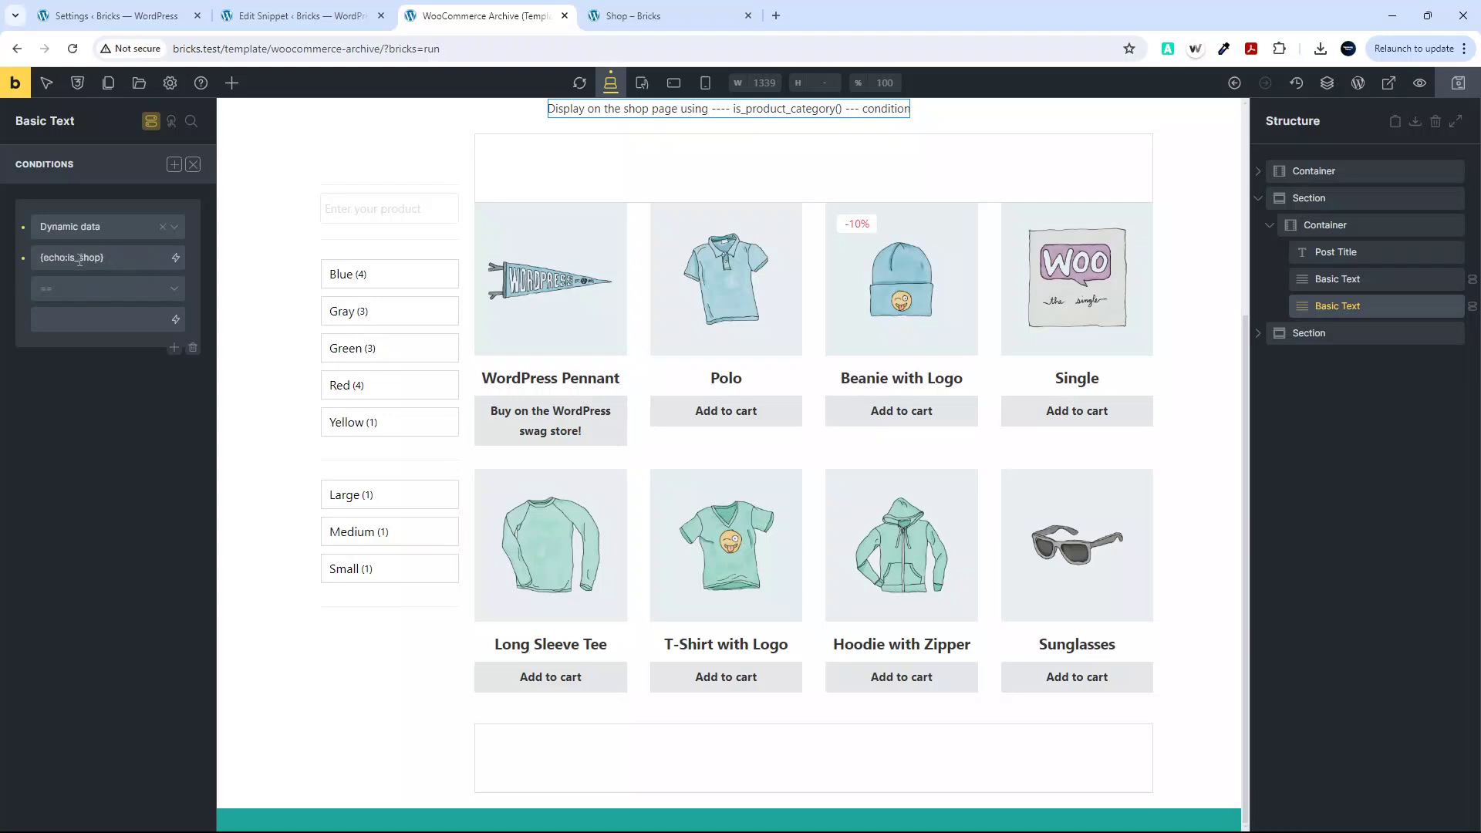
{"action": "left_click_drag", "start_coordinate": [80, 261], "coordinate": [101, 260]}
{"action": "type", "text": "product_cateogry"}
{"action": "left_click", "coordinate": [147, 259]}
{"action": "left_click", "coordinate": [99, 313]}
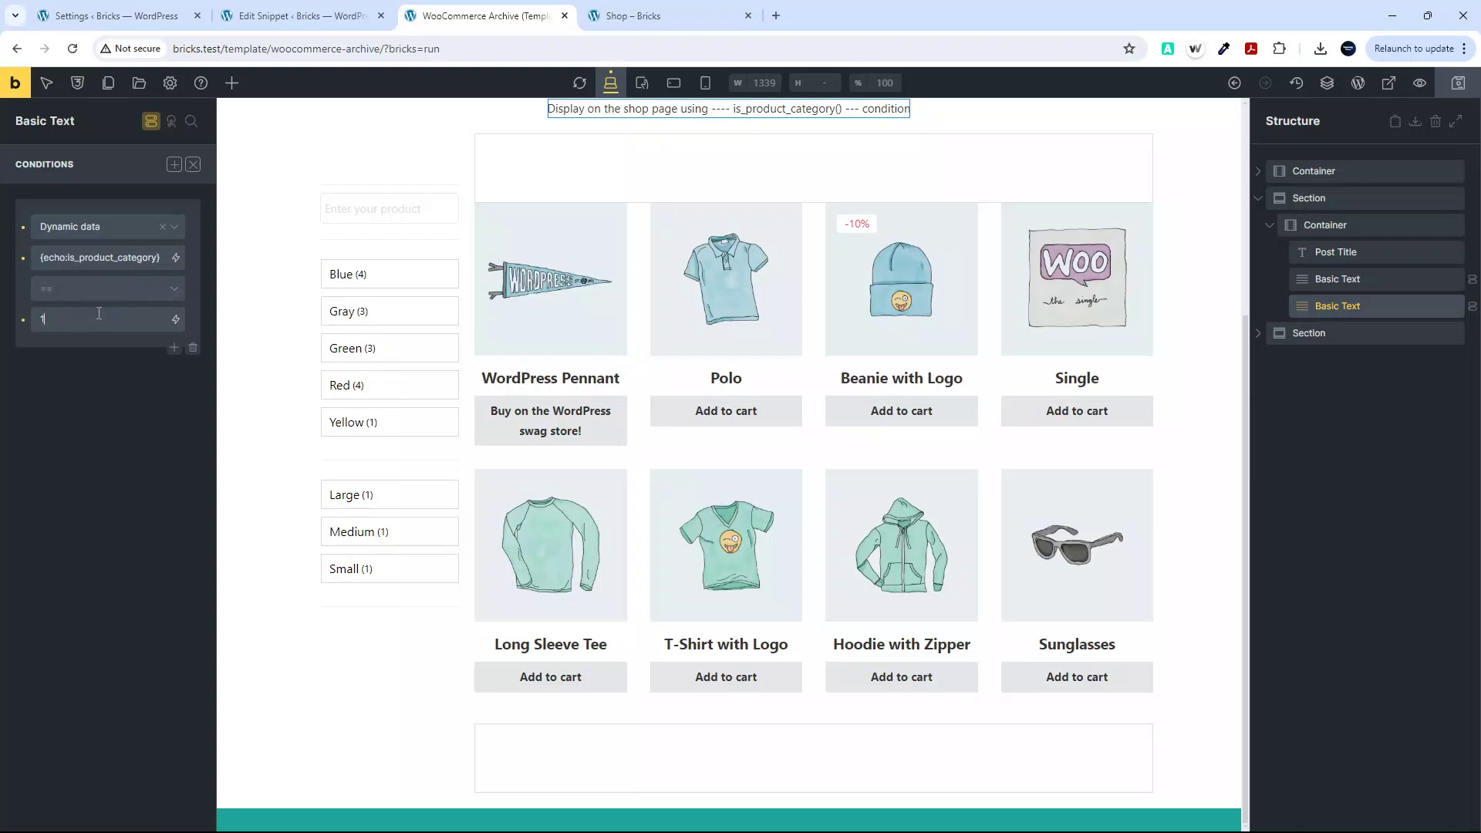
{"action": "left_click", "coordinate": [1459, 83]}
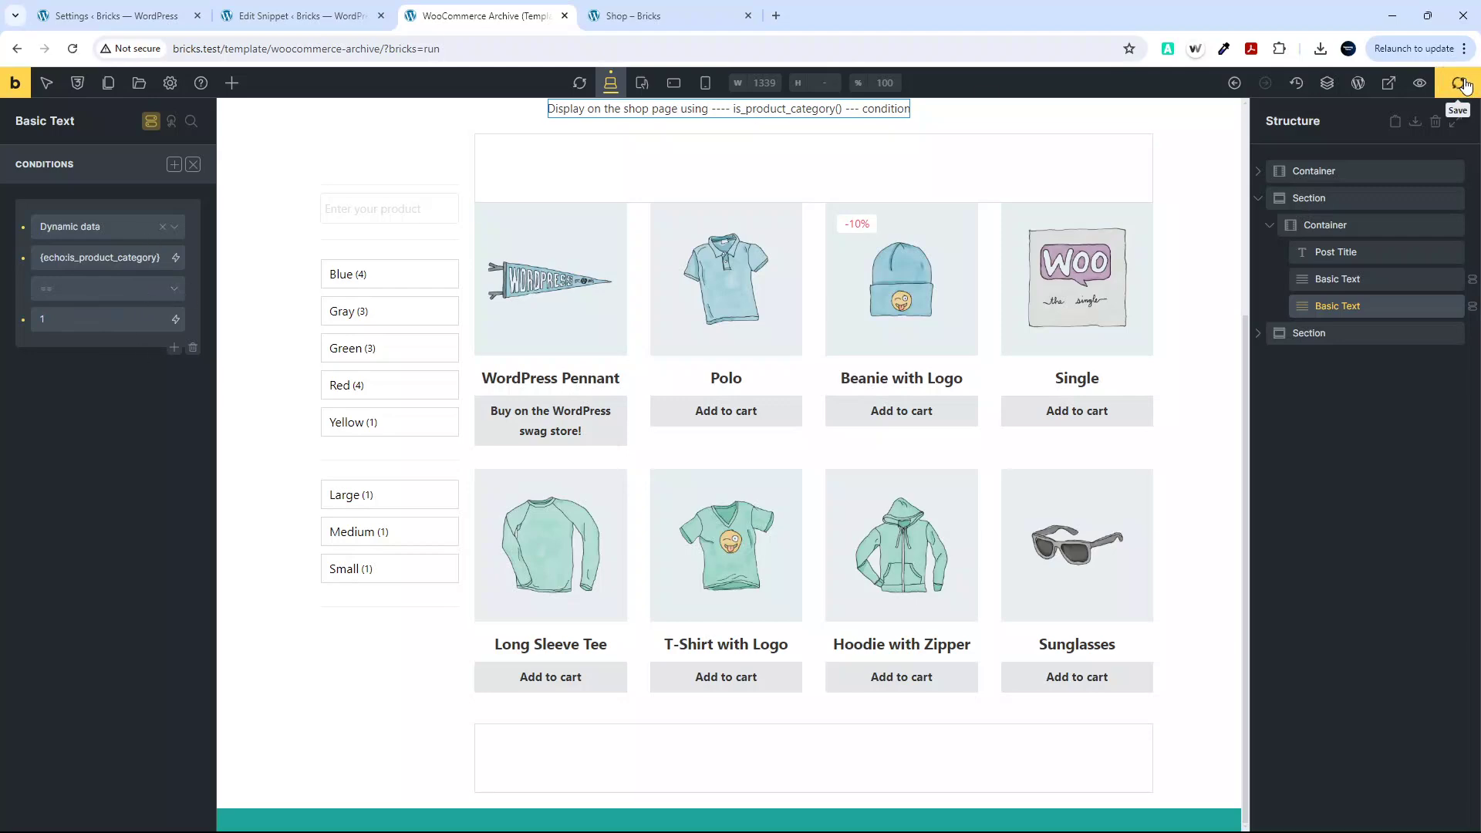
{"action": "scroll", "coordinate": [828, 333], "scroll_direction": "up", "scroll_amount": 4}
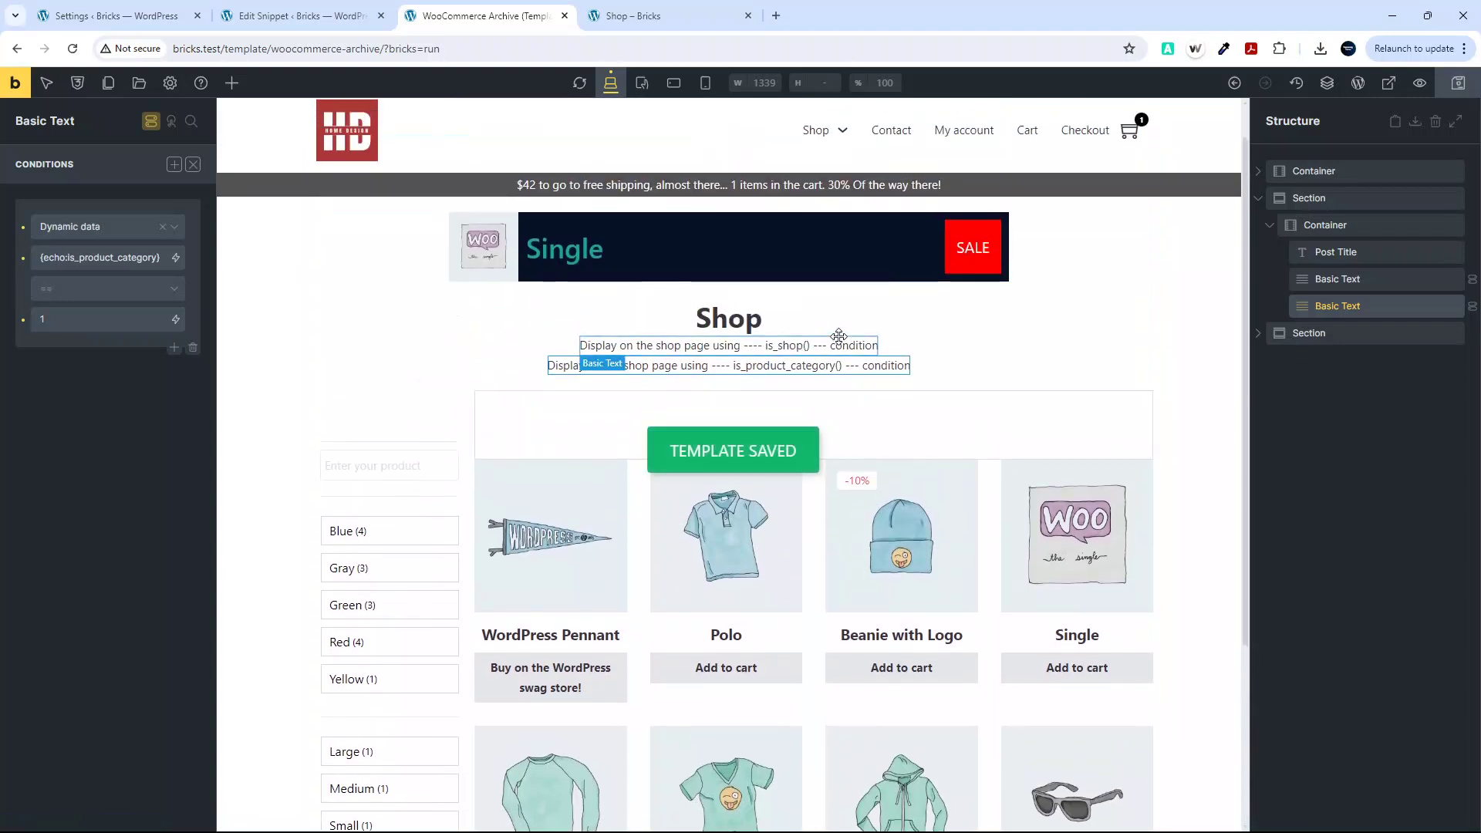
{"action": "left_click", "coordinate": [151, 126]}
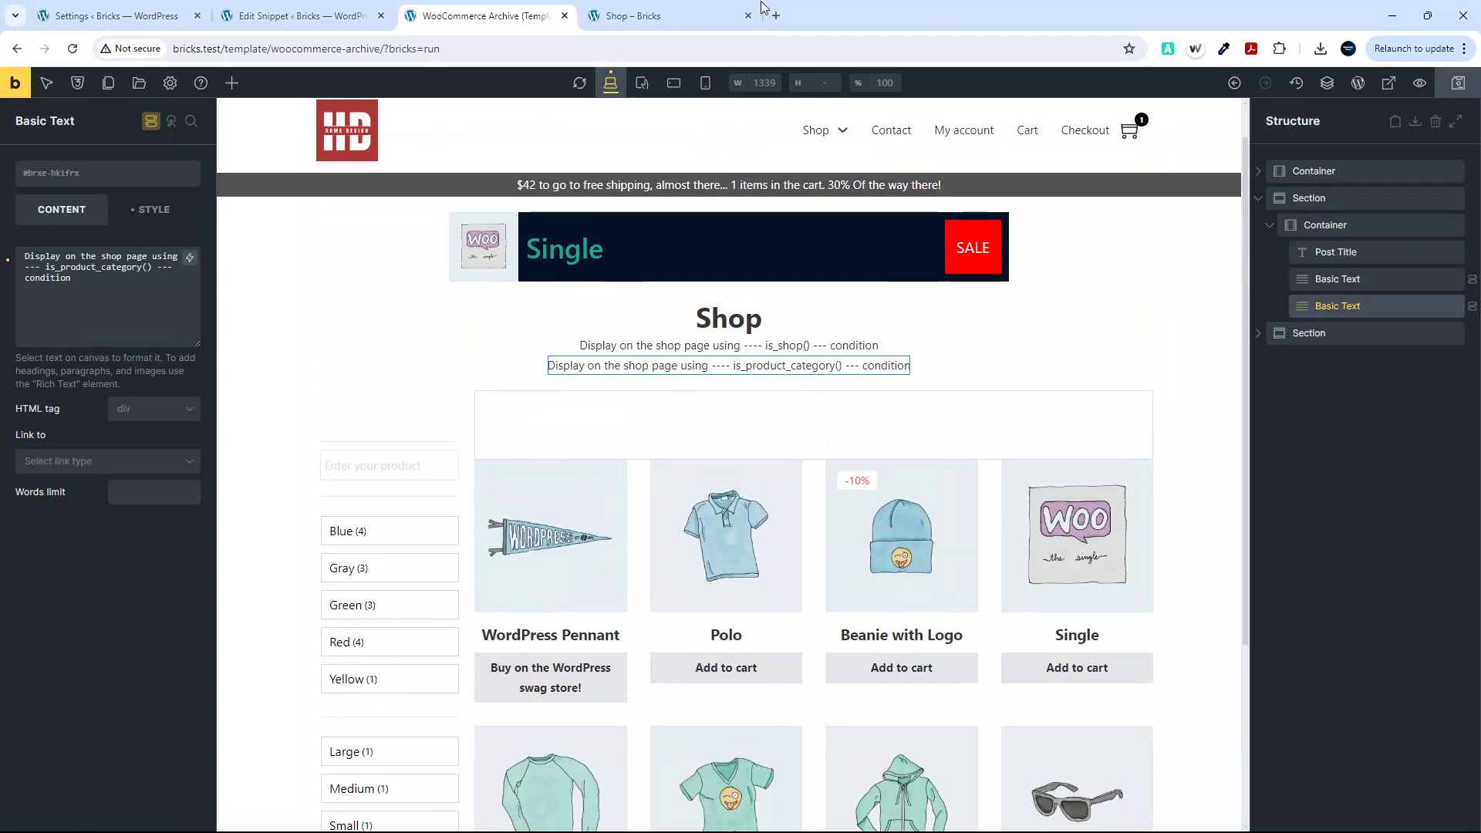
Reload the Shop page and check the conditional texts there and on the Clothing category page
{"action": "left_click", "coordinate": [664, 16]}
{"action": "left_click", "coordinate": [75, 49]}
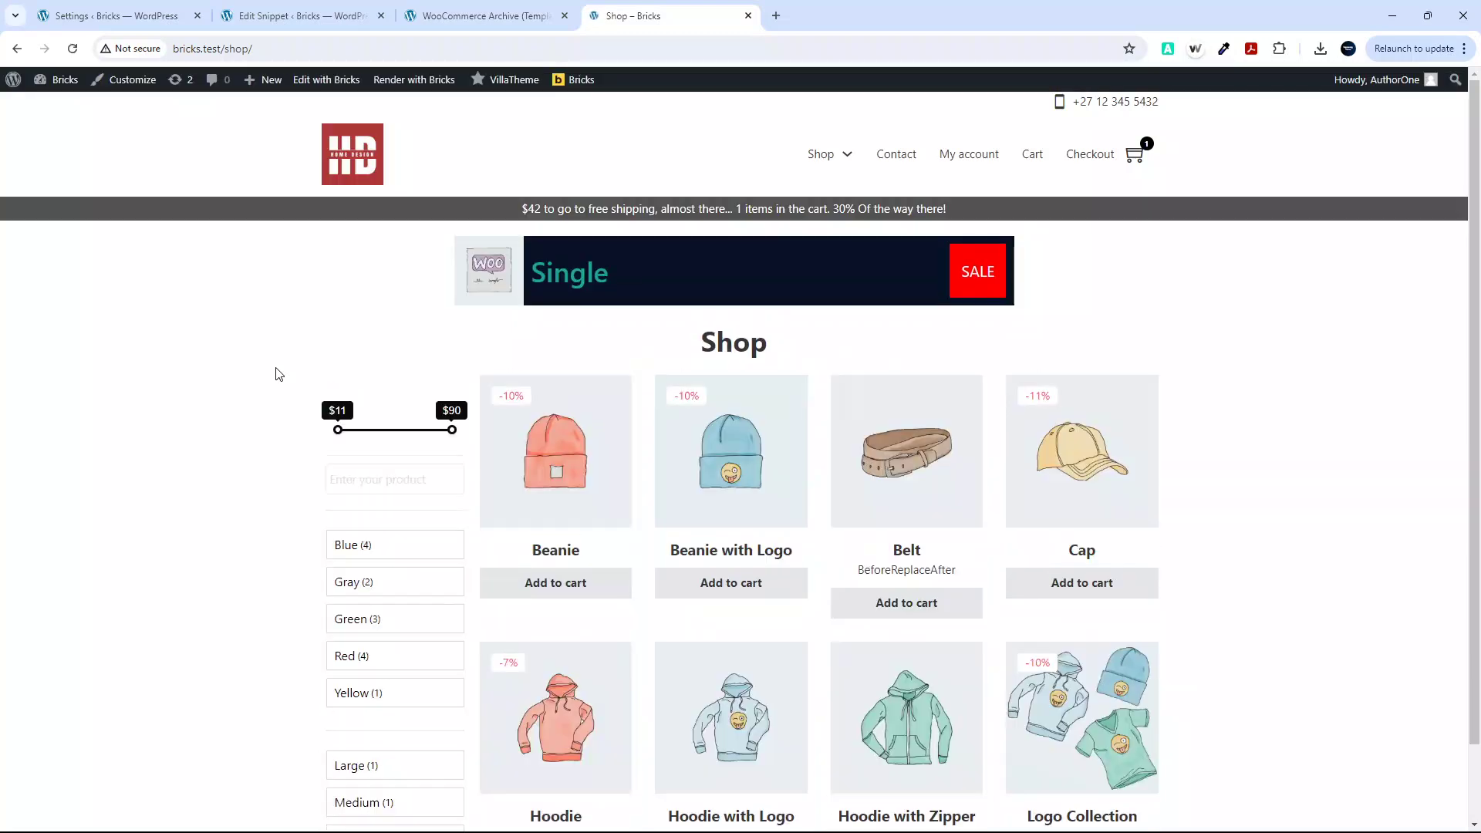
{"action": "mouse_move", "coordinate": [829, 146]}
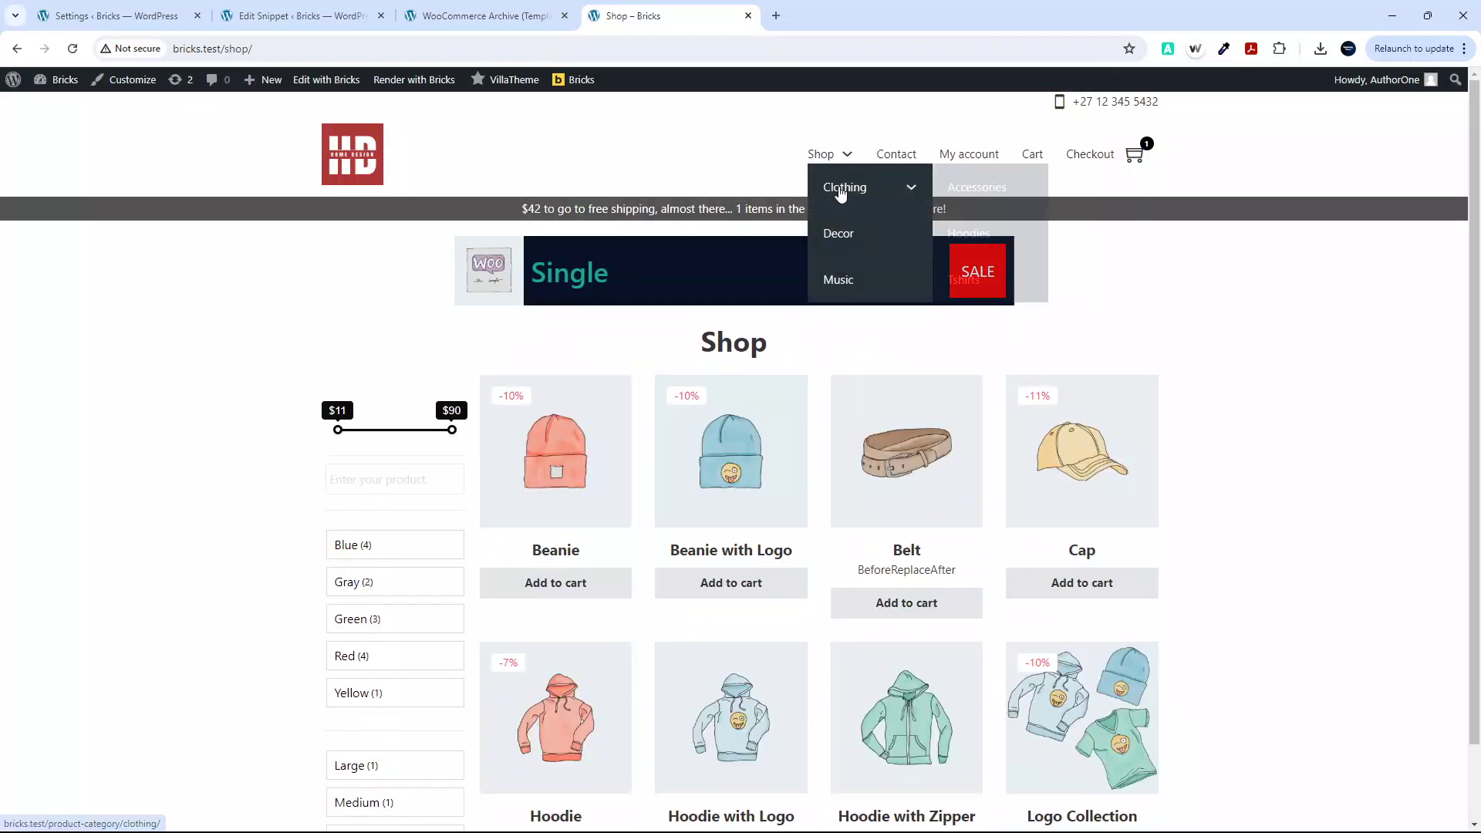
{"action": "left_click", "coordinate": [843, 190]}
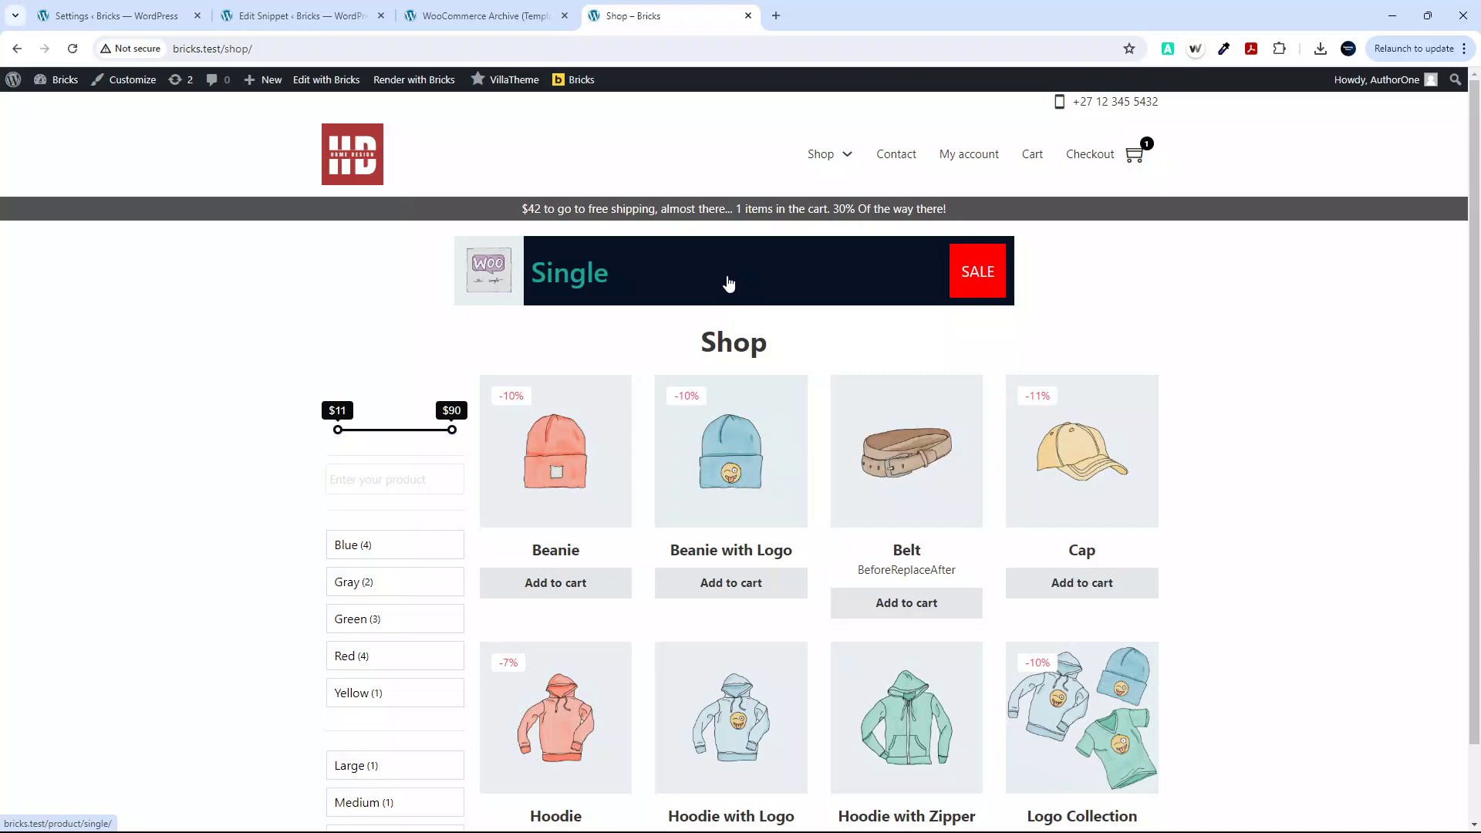
Reload the Bricks custom code settings and examine the is_product_category and is_shop entries under the echo function names
{"action": "left_click", "coordinate": [77, 6]}
{"action": "scroll", "coordinate": [315, 291], "scroll_direction": "up", "scroll_amount": 3}
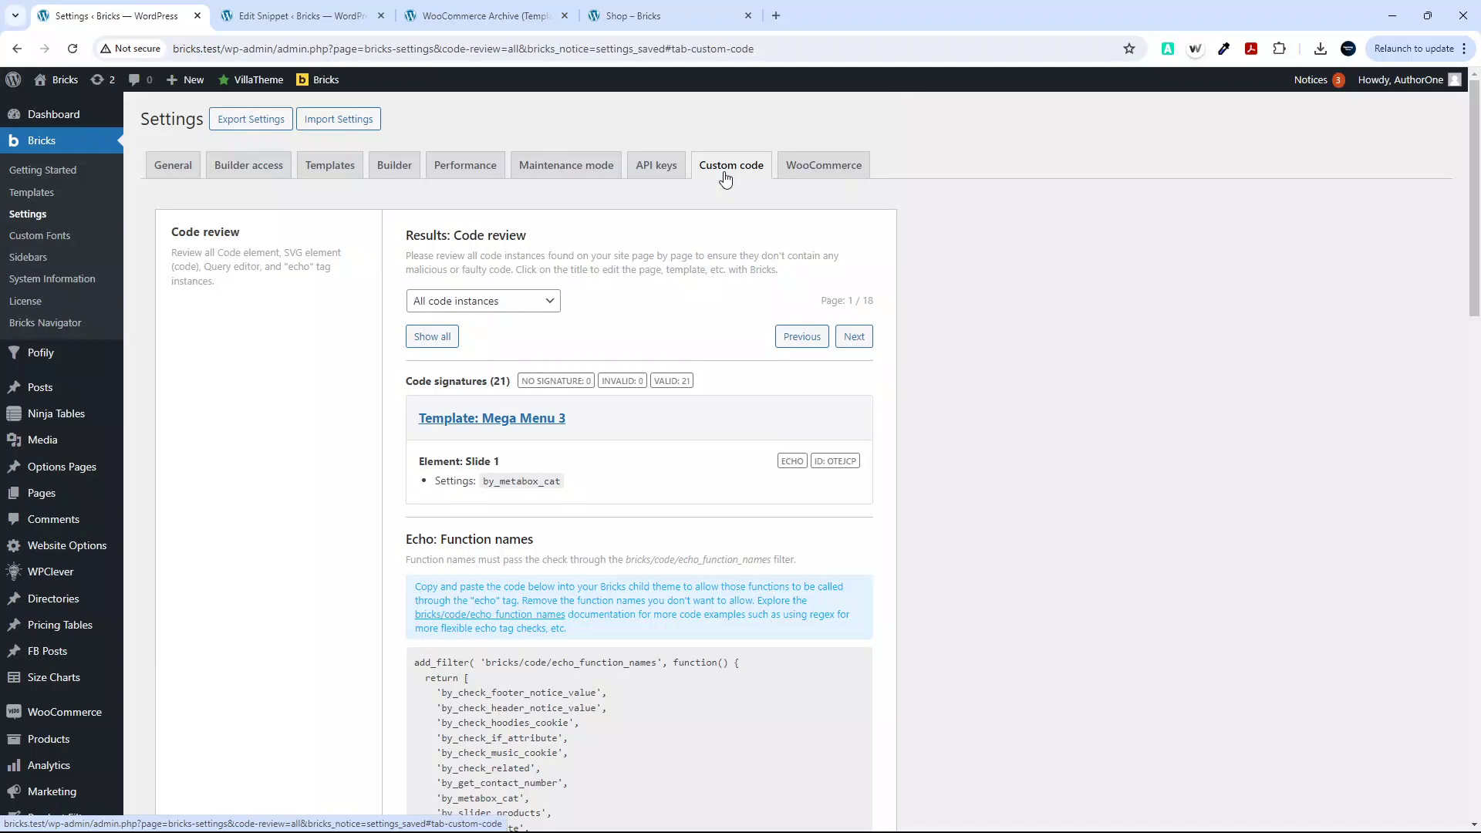
{"action": "left_click", "coordinate": [73, 49]}
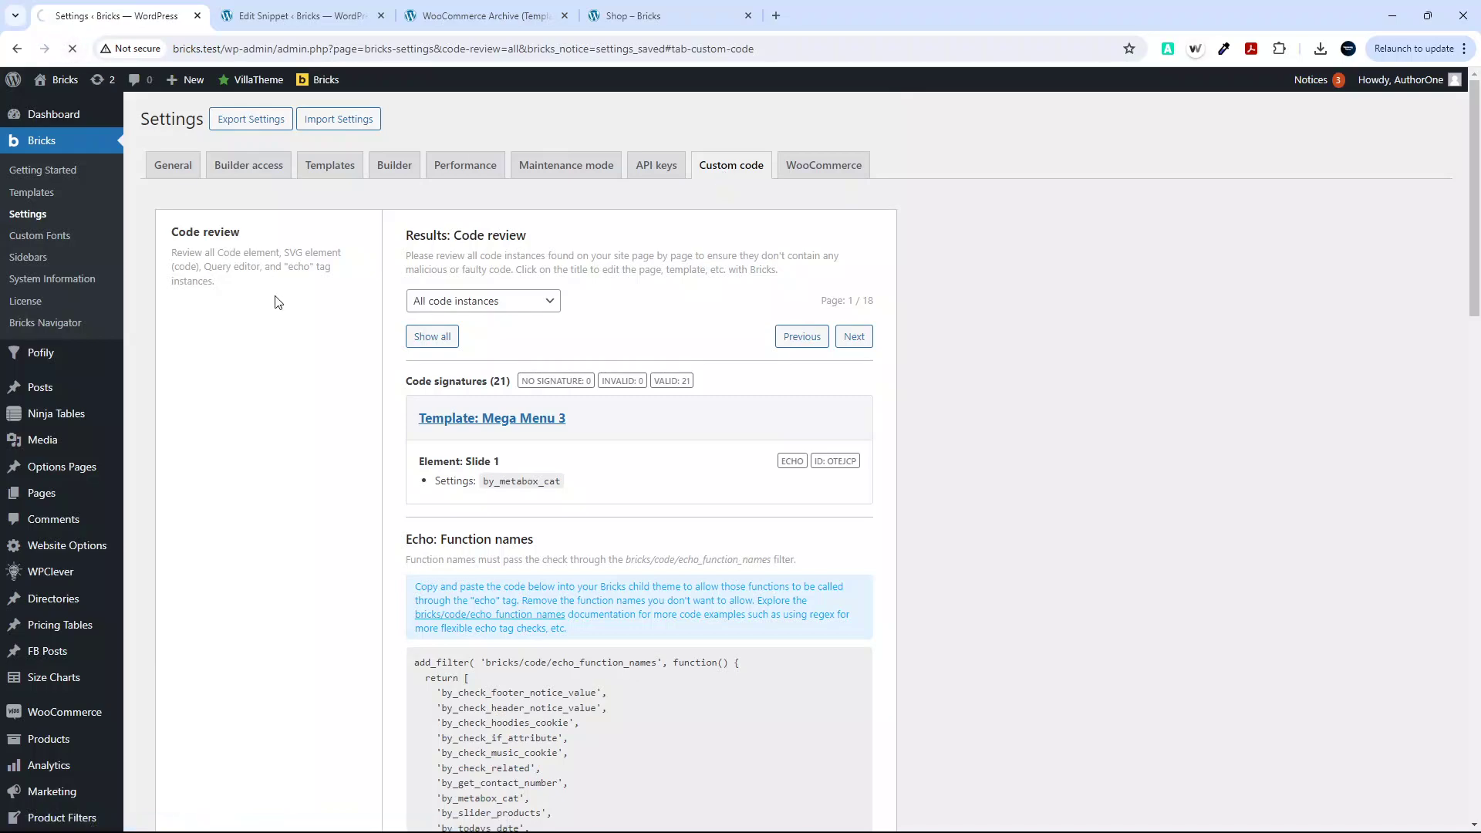
{"action": "scroll", "coordinate": [347, 347], "scroll_direction": "down", "scroll_amount": 5}
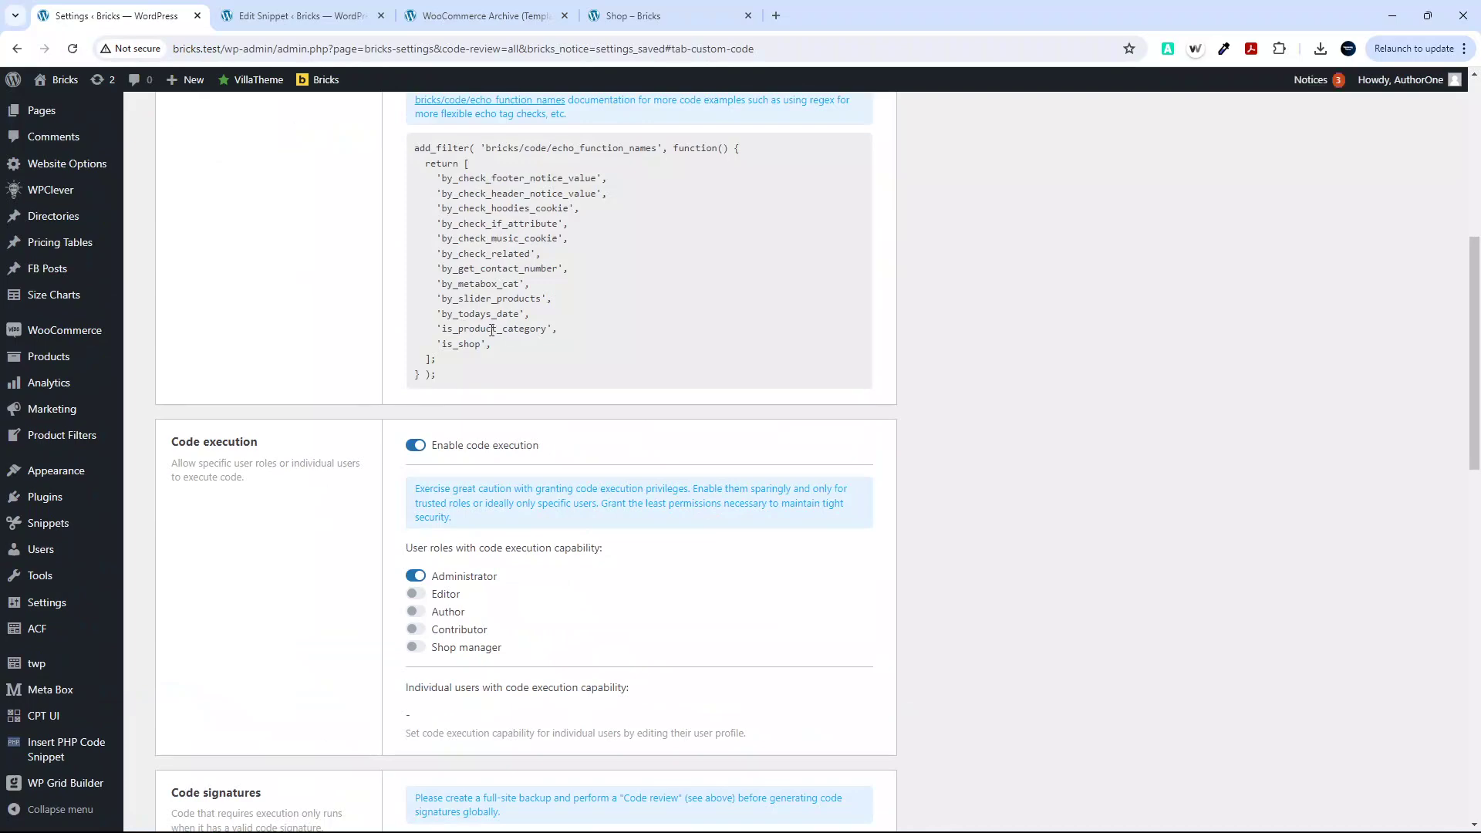
{"action": "left_click_drag", "start_coordinate": [439, 331], "coordinate": [580, 328]}
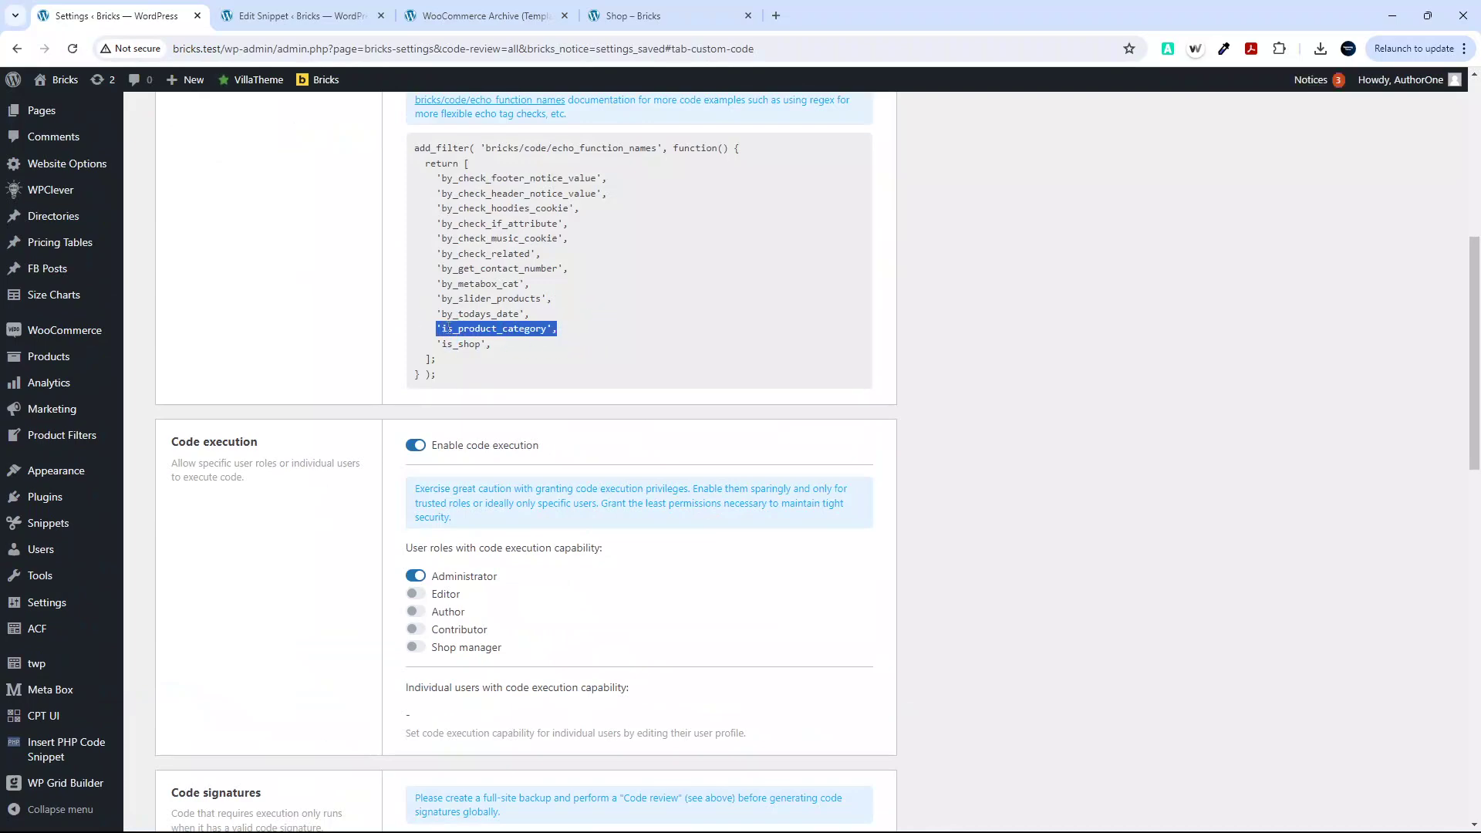
{"action": "left_click_drag", "start_coordinate": [435, 345], "coordinate": [497, 348]}
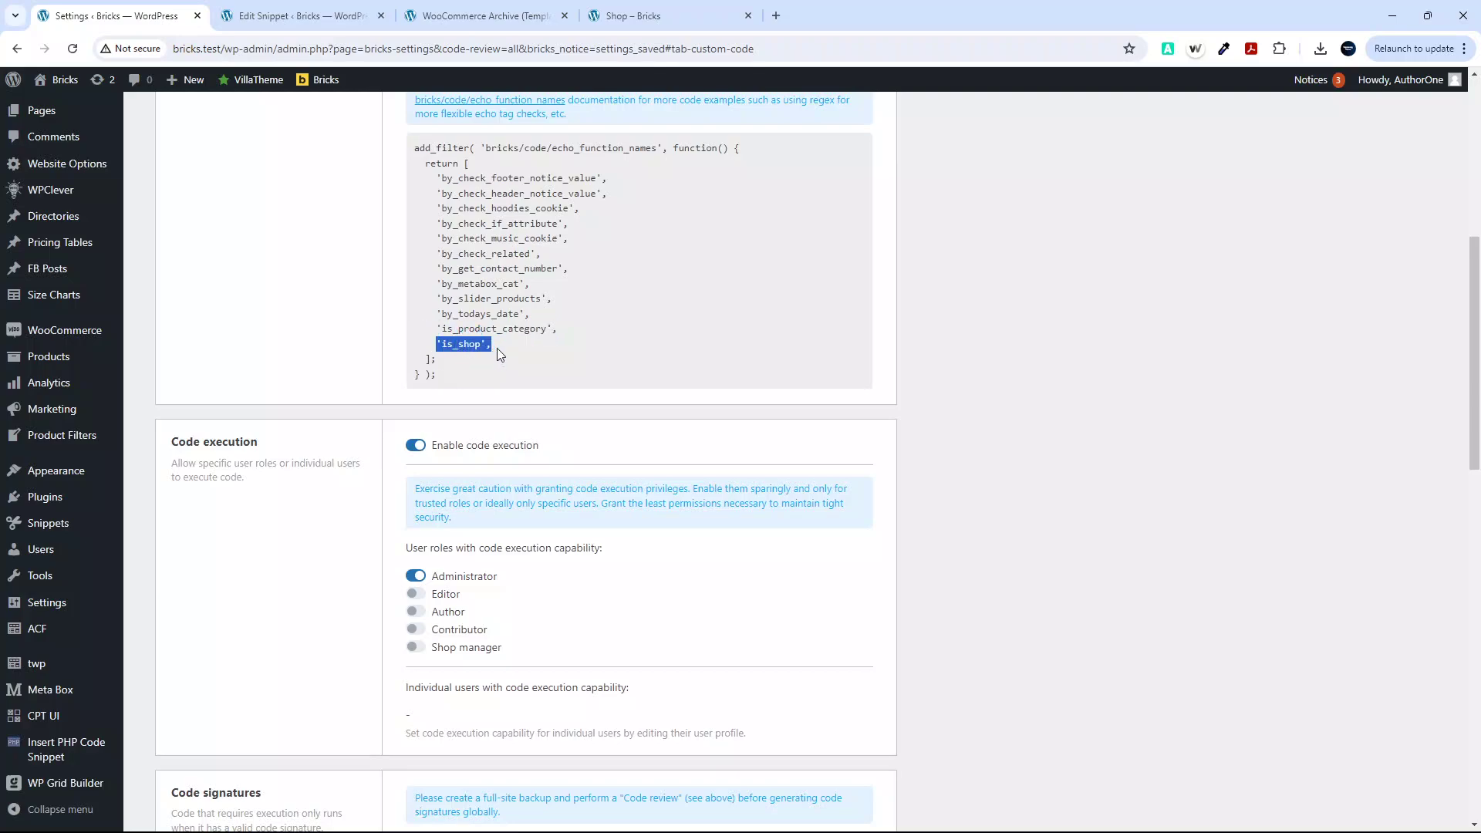
Review the full add_filter code for bricks/code/echo_function_names in the code review results
{"action": "scroll", "coordinate": [572, 350], "scroll_direction": "up", "scroll_amount": 1}
{"action": "scroll", "coordinate": [574, 355], "scroll_direction": "up", "scroll_amount": 3}
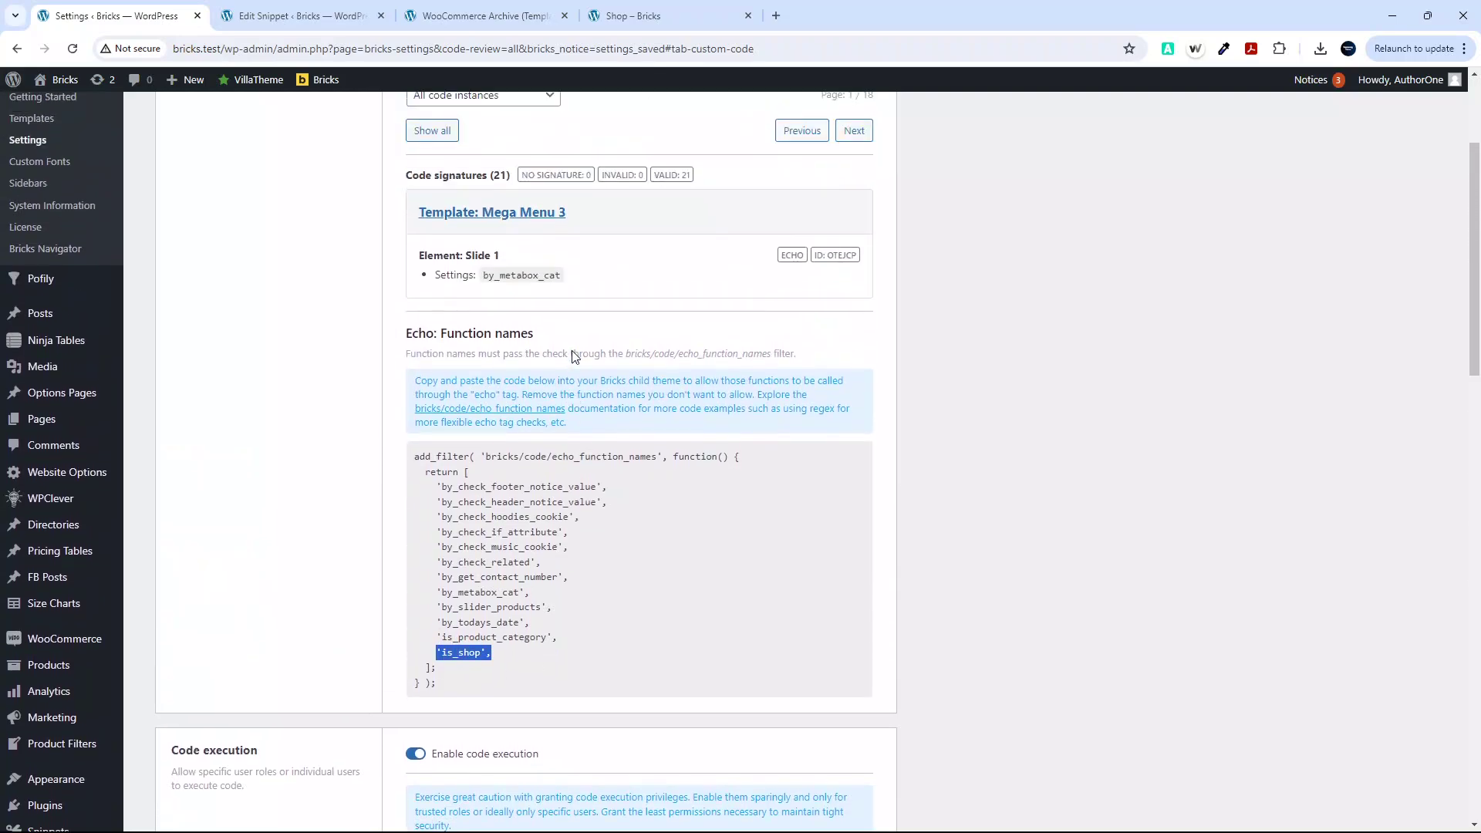
{"action": "scroll", "coordinate": [574, 351], "scroll_direction": "up", "scroll_amount": 1}
{"action": "scroll", "coordinate": [572, 357], "scroll_direction": "down", "scroll_amount": 3}
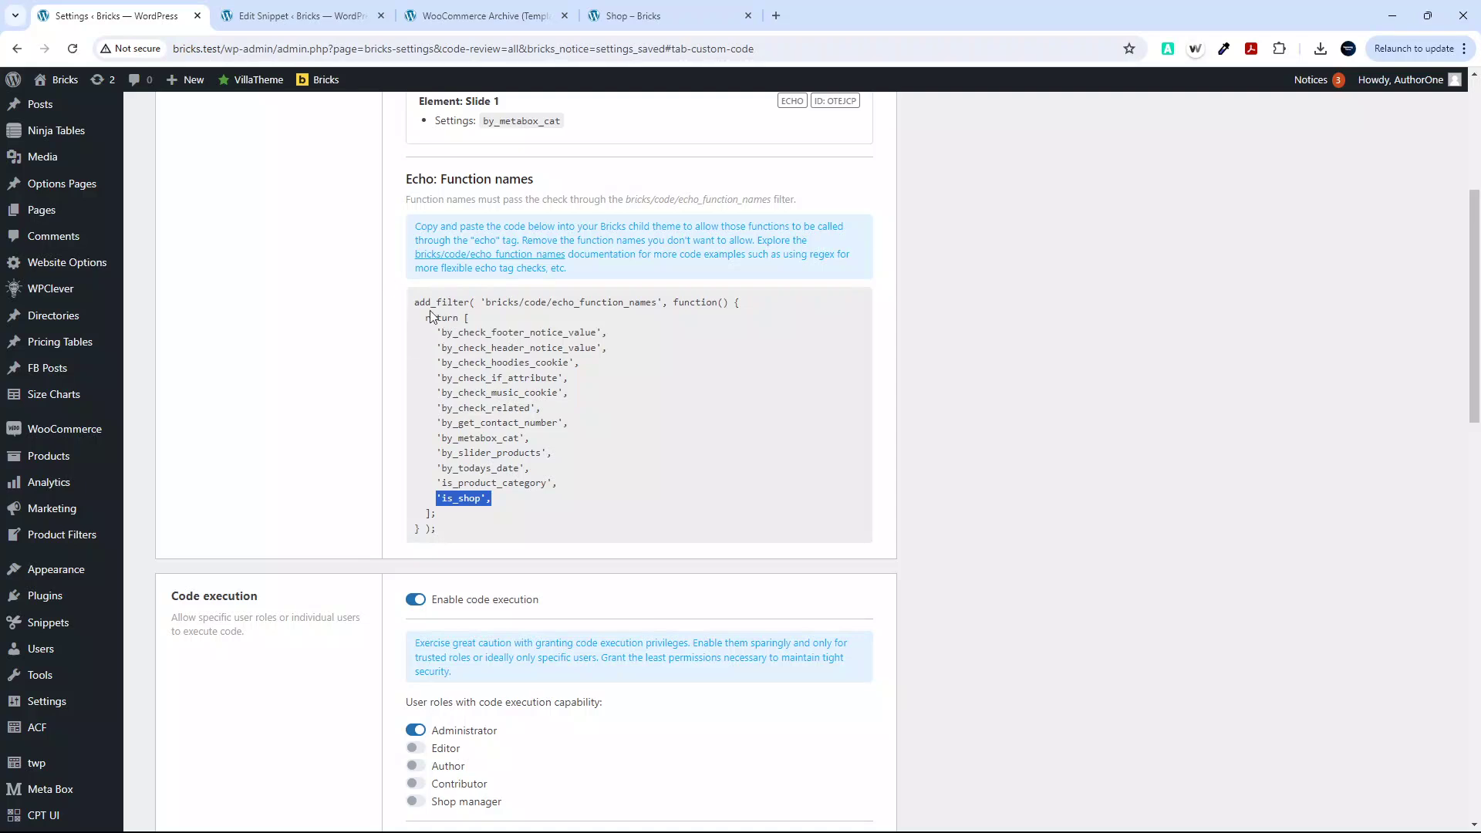
{"action": "left_click_drag", "start_coordinate": [414, 302], "coordinate": [560, 524]}
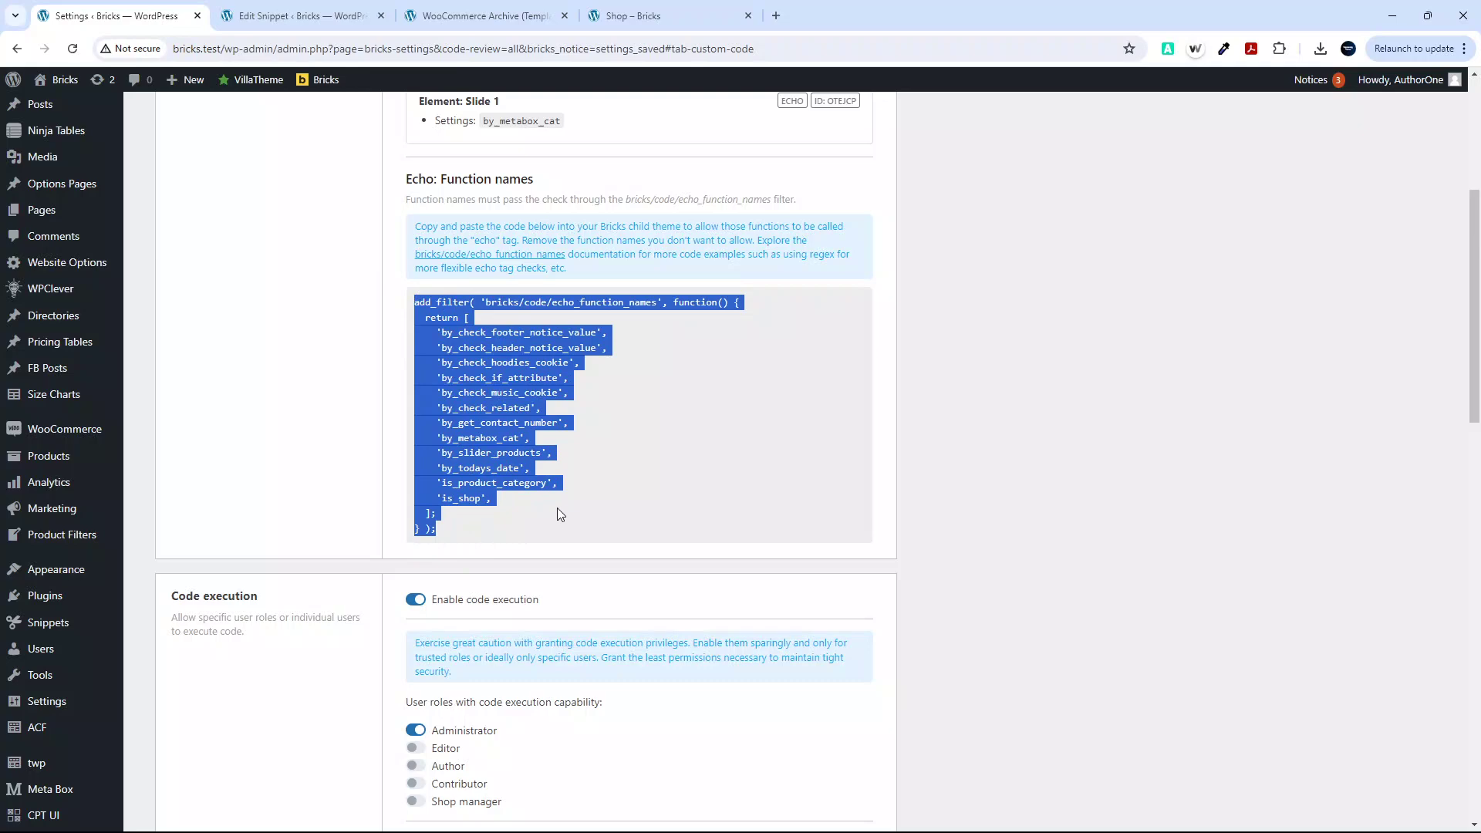
{"action": "left_click", "coordinate": [611, 507]}
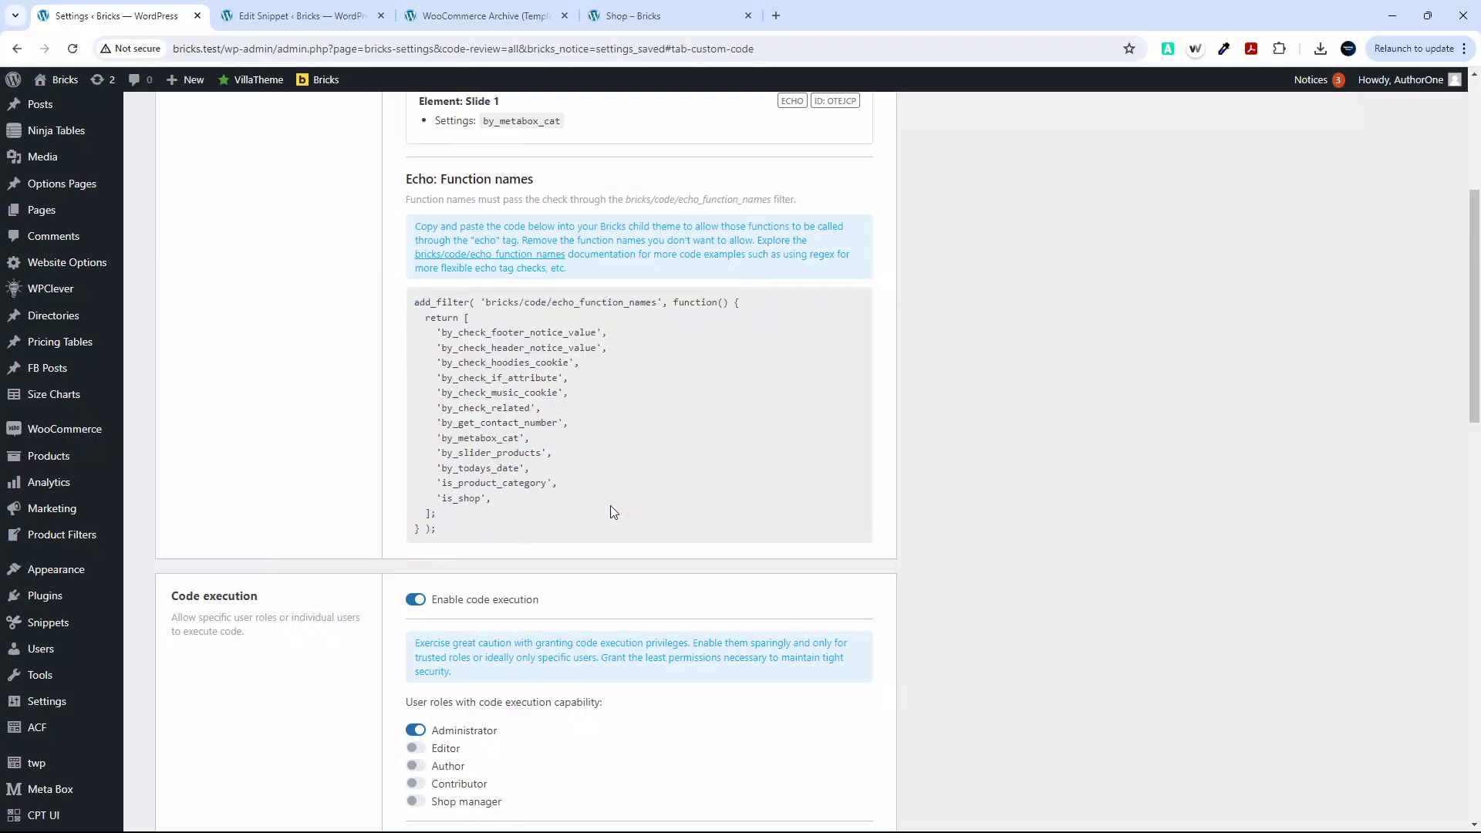
Replace the code of the "Bricks echo php functions" snippet with the full add_filter code from the echo function names review and save it
{"action": "left_click_drag", "start_coordinate": [463, 537], "coordinate": [405, 294]}
{"action": "key", "text": "ctrl+c"}
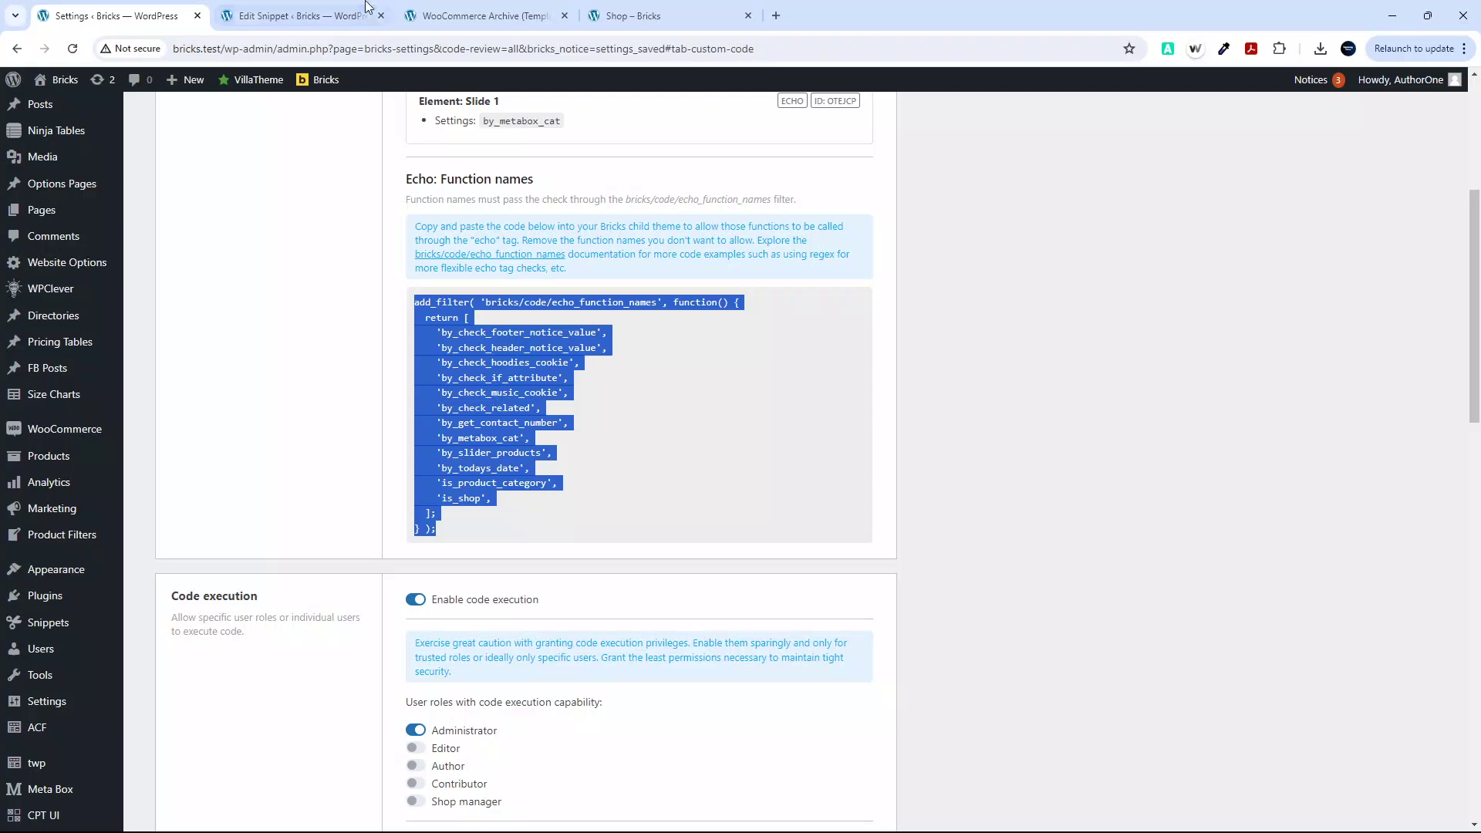
{"action": "left_click", "coordinate": [486, 16]}
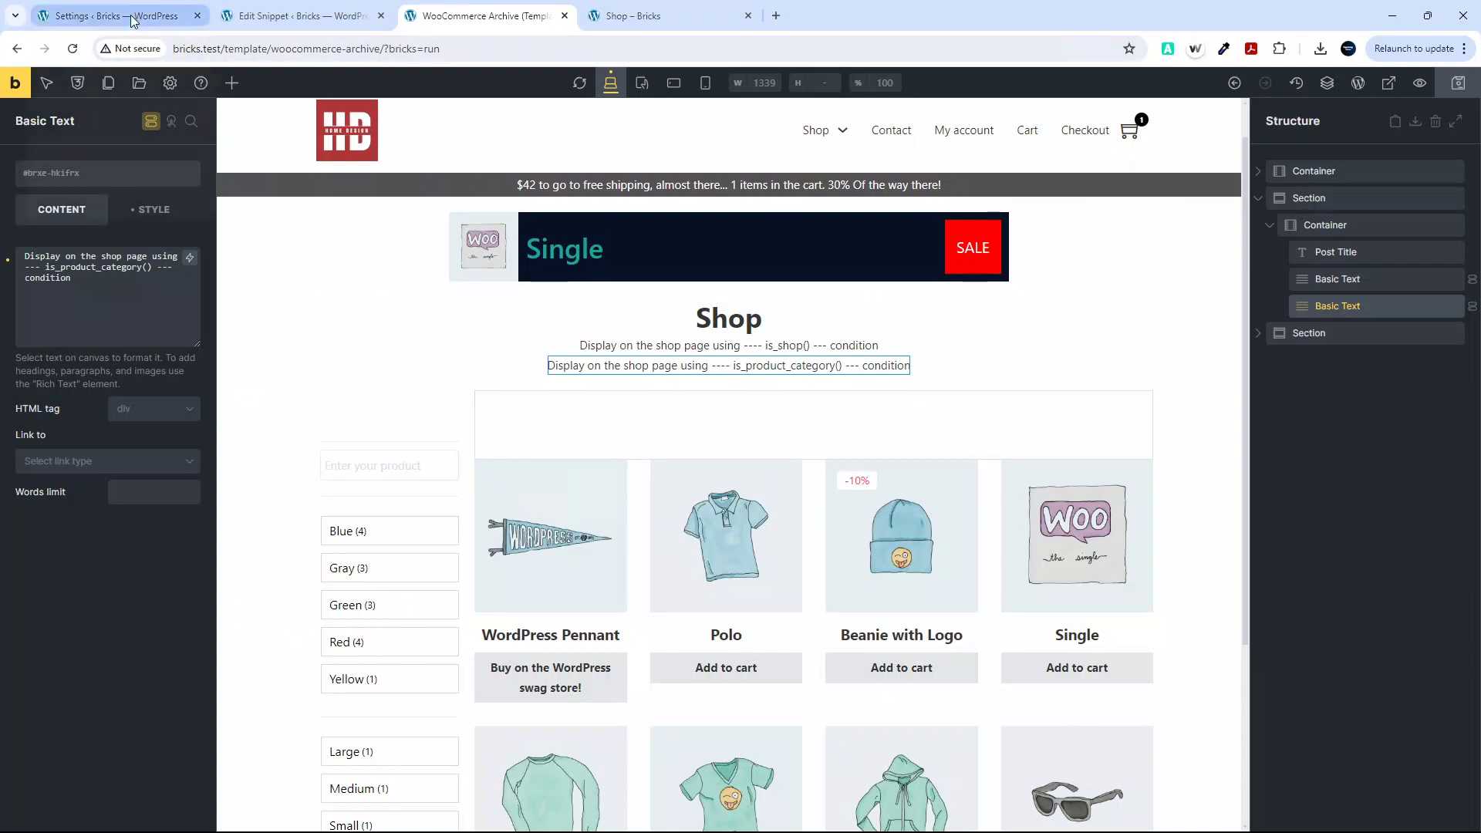
{"action": "left_click", "coordinate": [301, 15]}
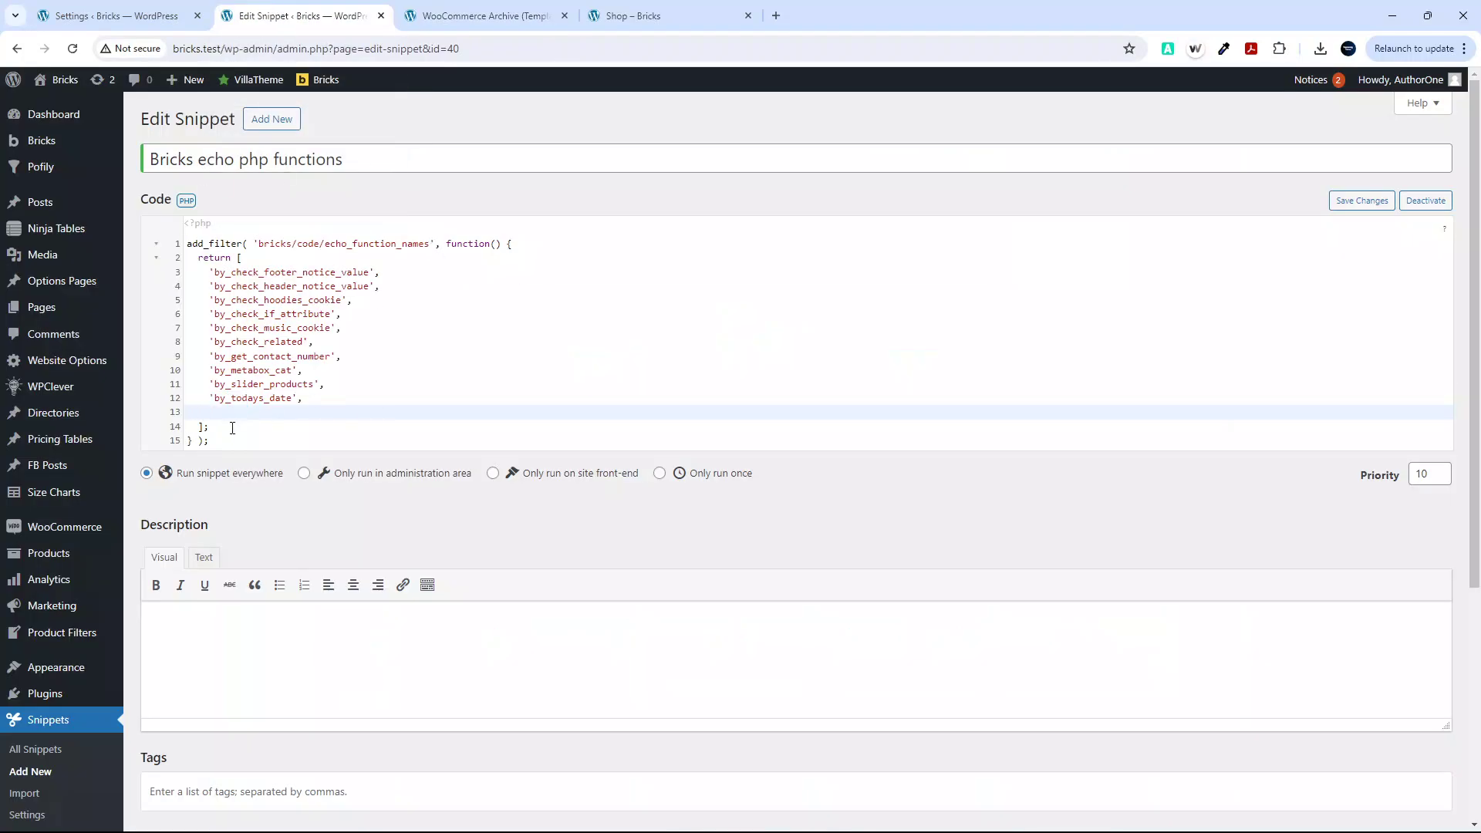
{"action": "left_click_drag", "start_coordinate": [186, 243], "coordinate": [279, 438]}
{"action": "key", "text": "ctrl+v"}
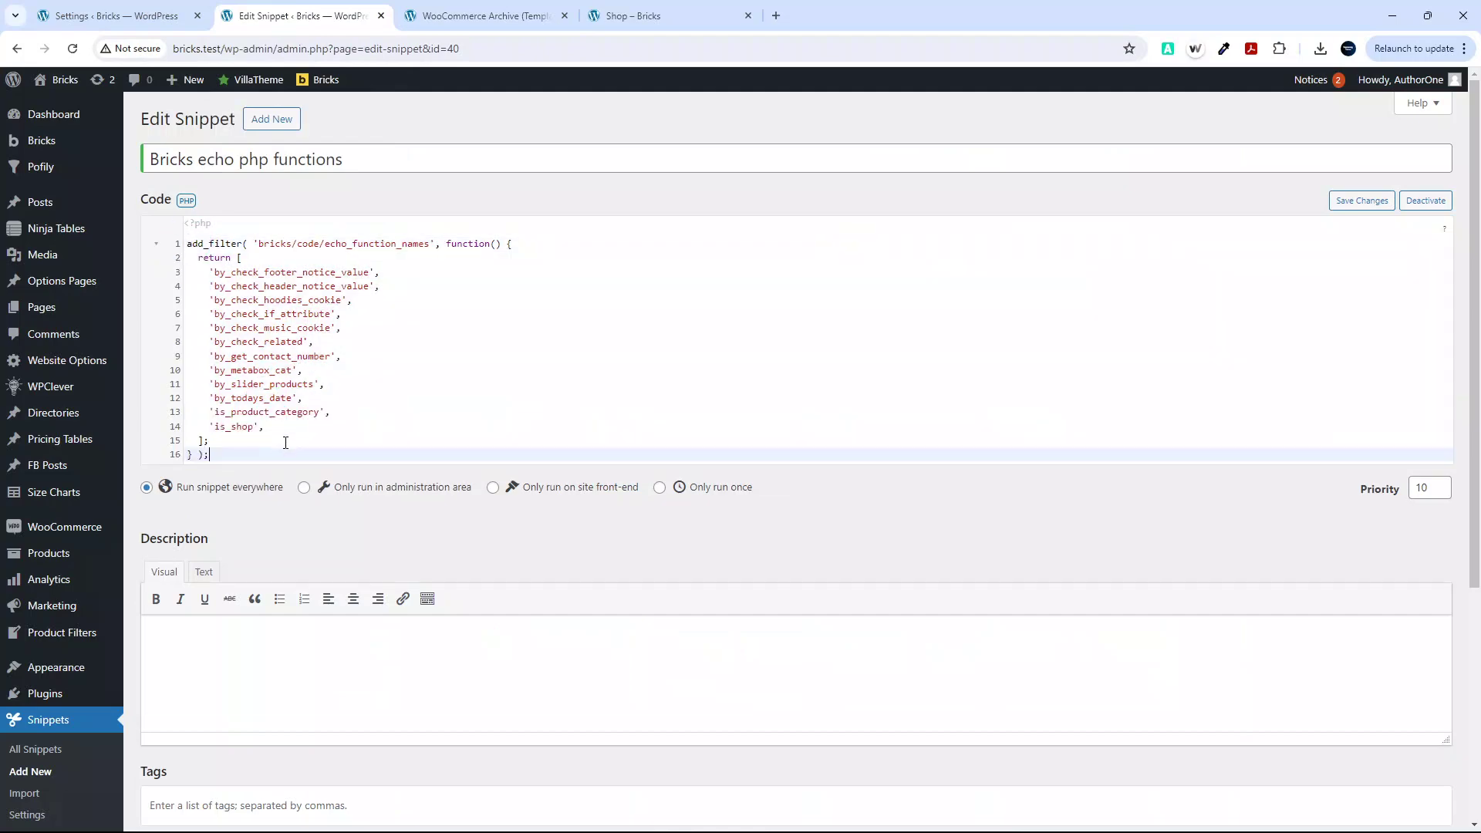
{"action": "scroll", "coordinate": [322, 411], "scroll_direction": "down", "scroll_amount": 1}
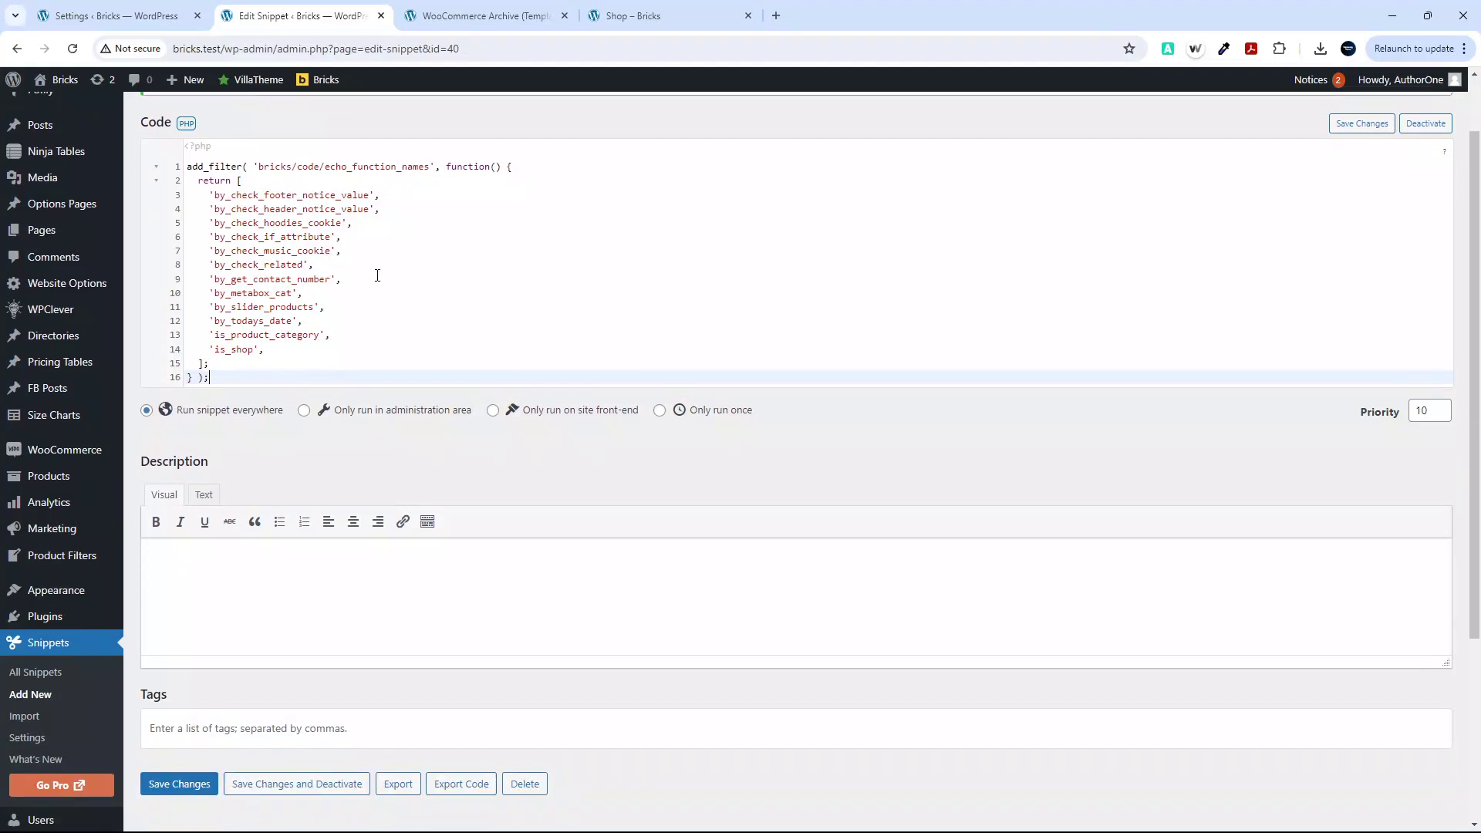
{"action": "scroll", "coordinate": [343, 281], "scroll_direction": "down", "scroll_amount": 1}
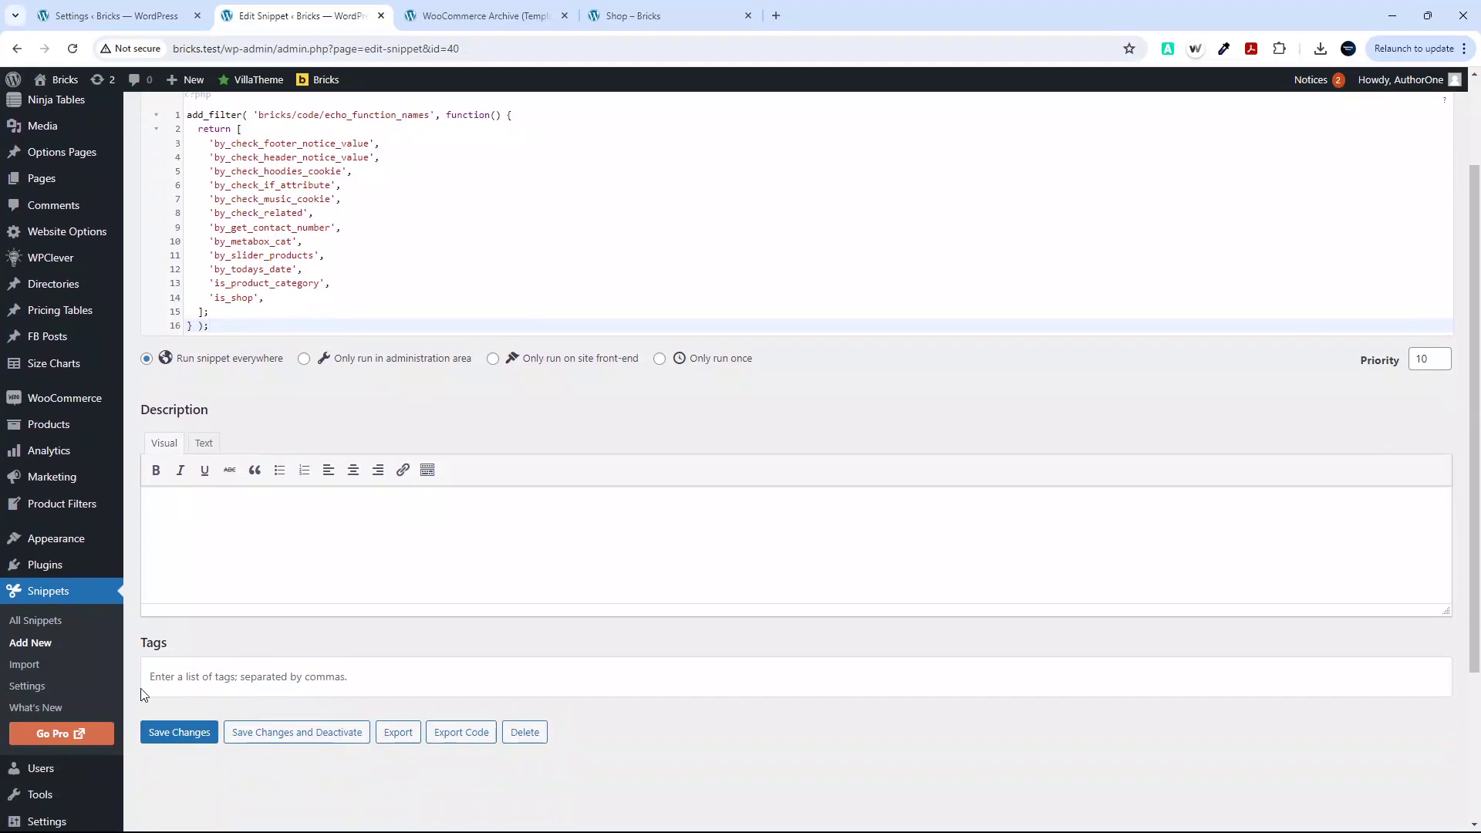
{"action": "left_click", "coordinate": [163, 732]}
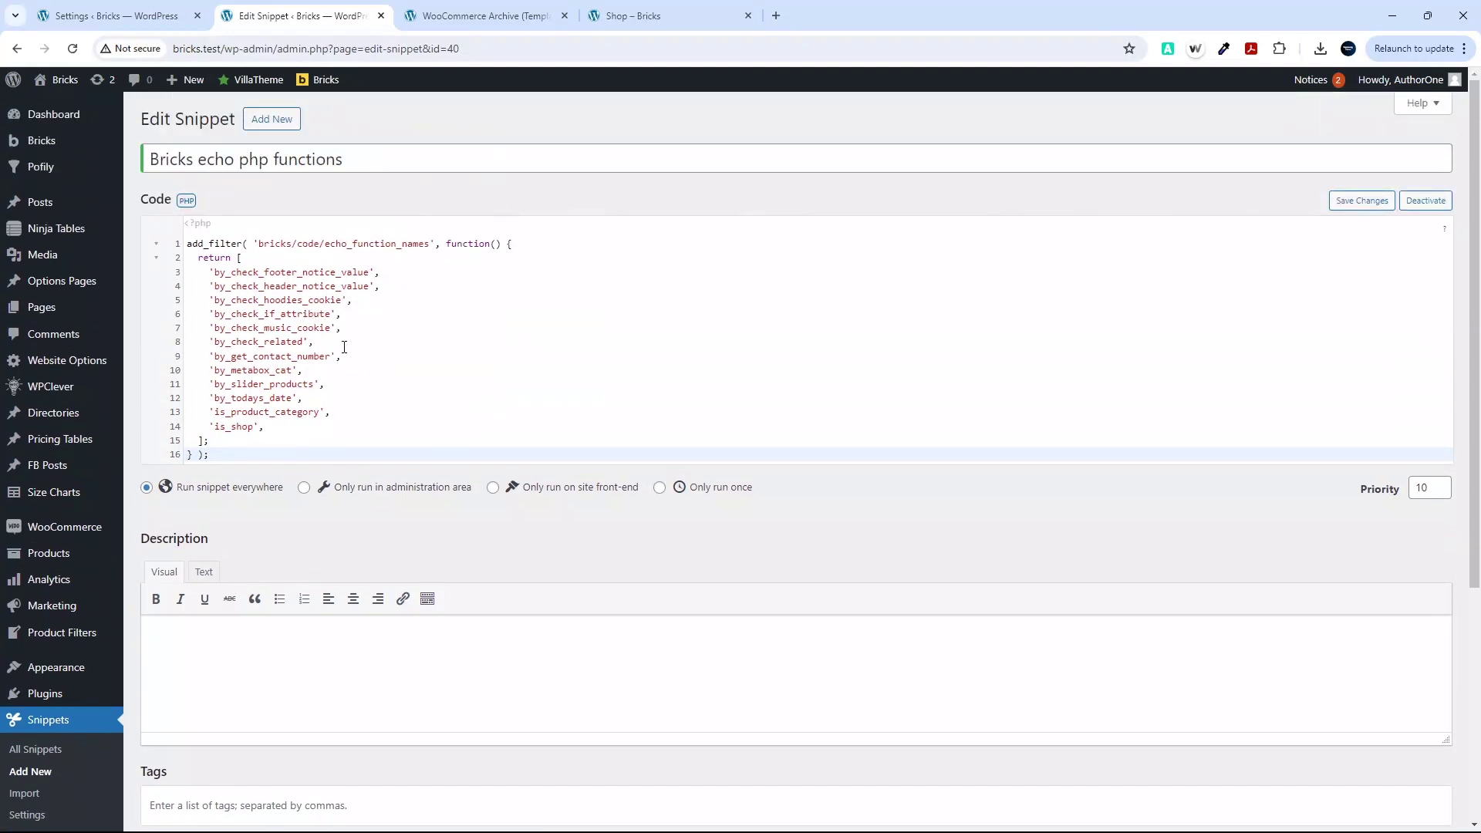
Examine the is_product_category and is_shop entries in the saved snippet's list of function names
{"action": "left_click_drag", "start_coordinate": [221, 411], "coordinate": [331, 410]}
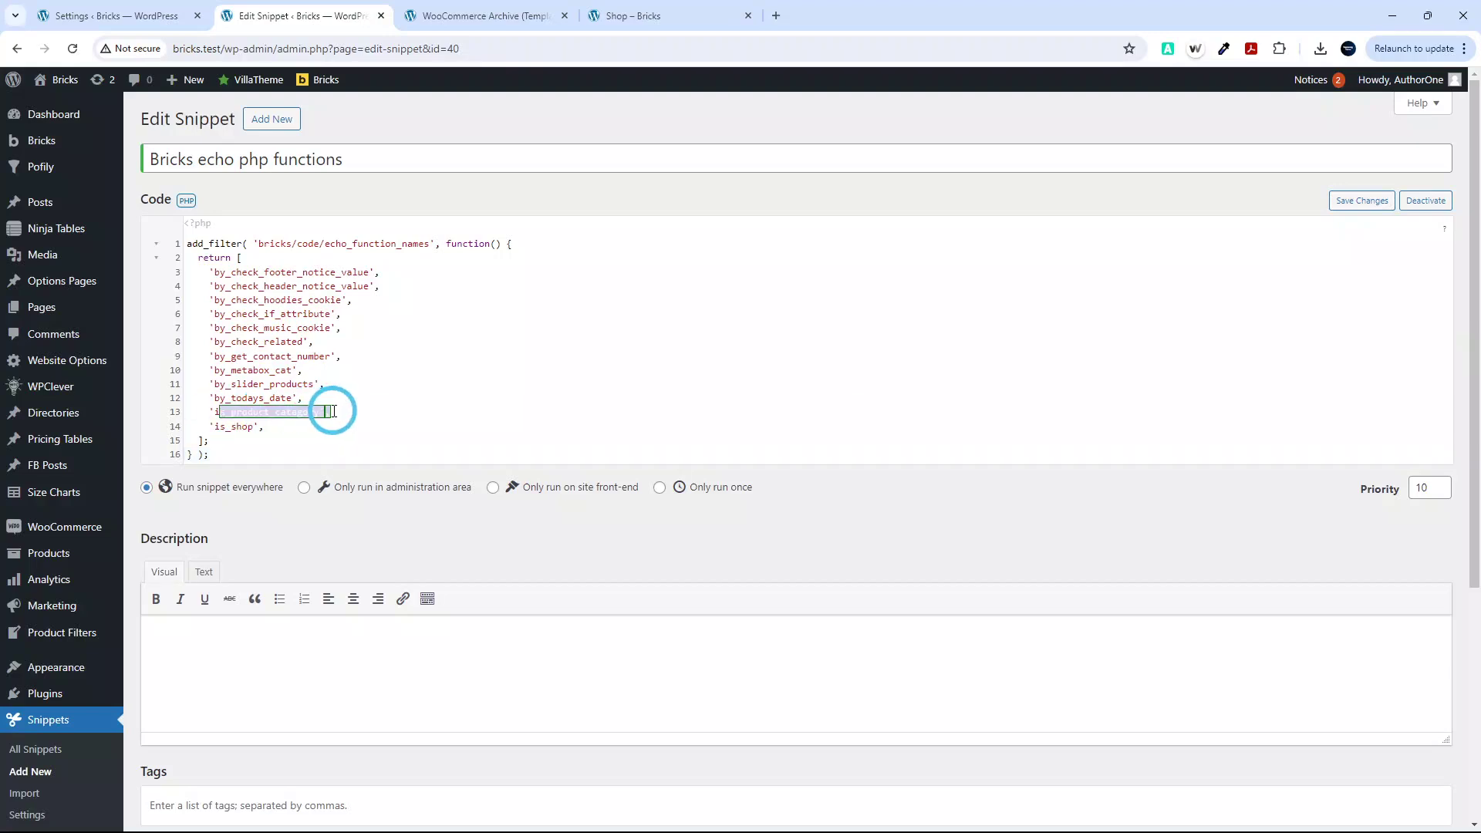
{"action": "left_click", "coordinate": [209, 427]}
{"action": "left_click", "coordinate": [211, 427]}
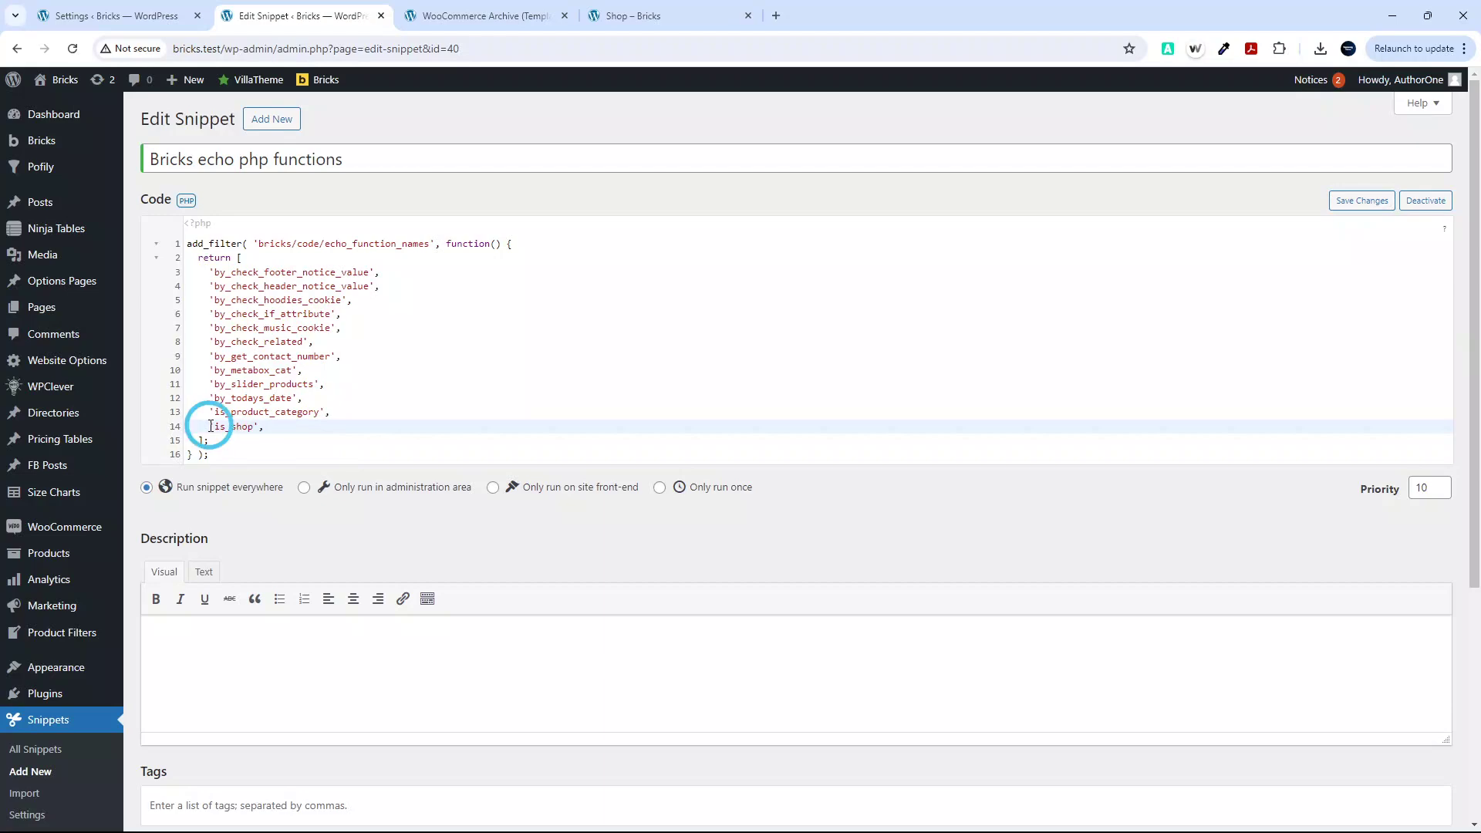
{"action": "left_click_drag", "start_coordinate": [211, 427], "coordinate": [321, 413]}
{"action": "left_click", "coordinate": [291, 432]}
{"action": "left_click", "coordinate": [254, 426]}
{"action": "left_click", "coordinate": [393, 370]}
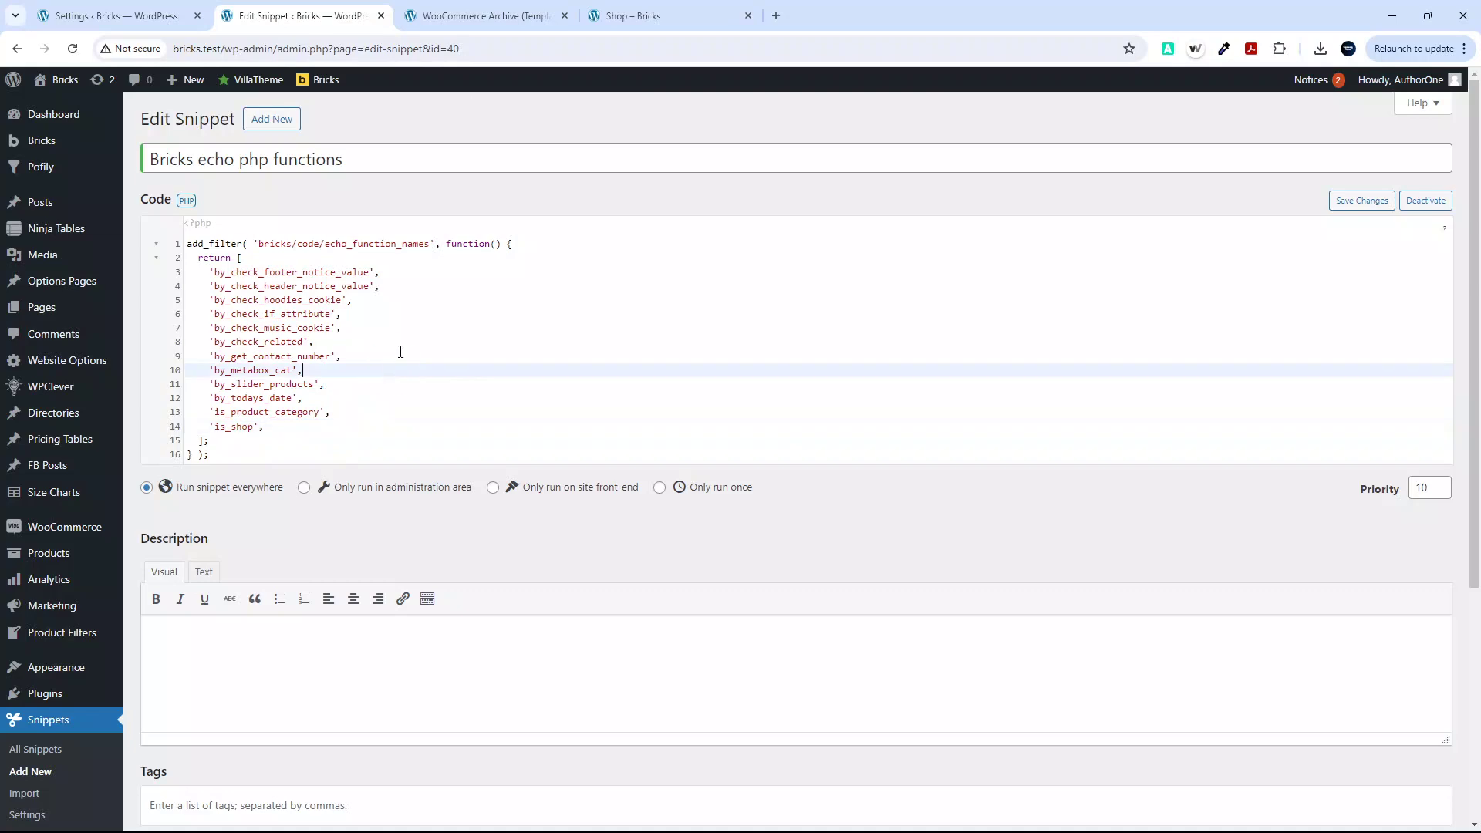
Check the is_shop text on the reloaded Shop page and the is_product_category text on the Clothing category page, and return to the archive template
{"action": "left_click", "coordinate": [474, 12]}
{"action": "left_click", "coordinate": [628, 17]}
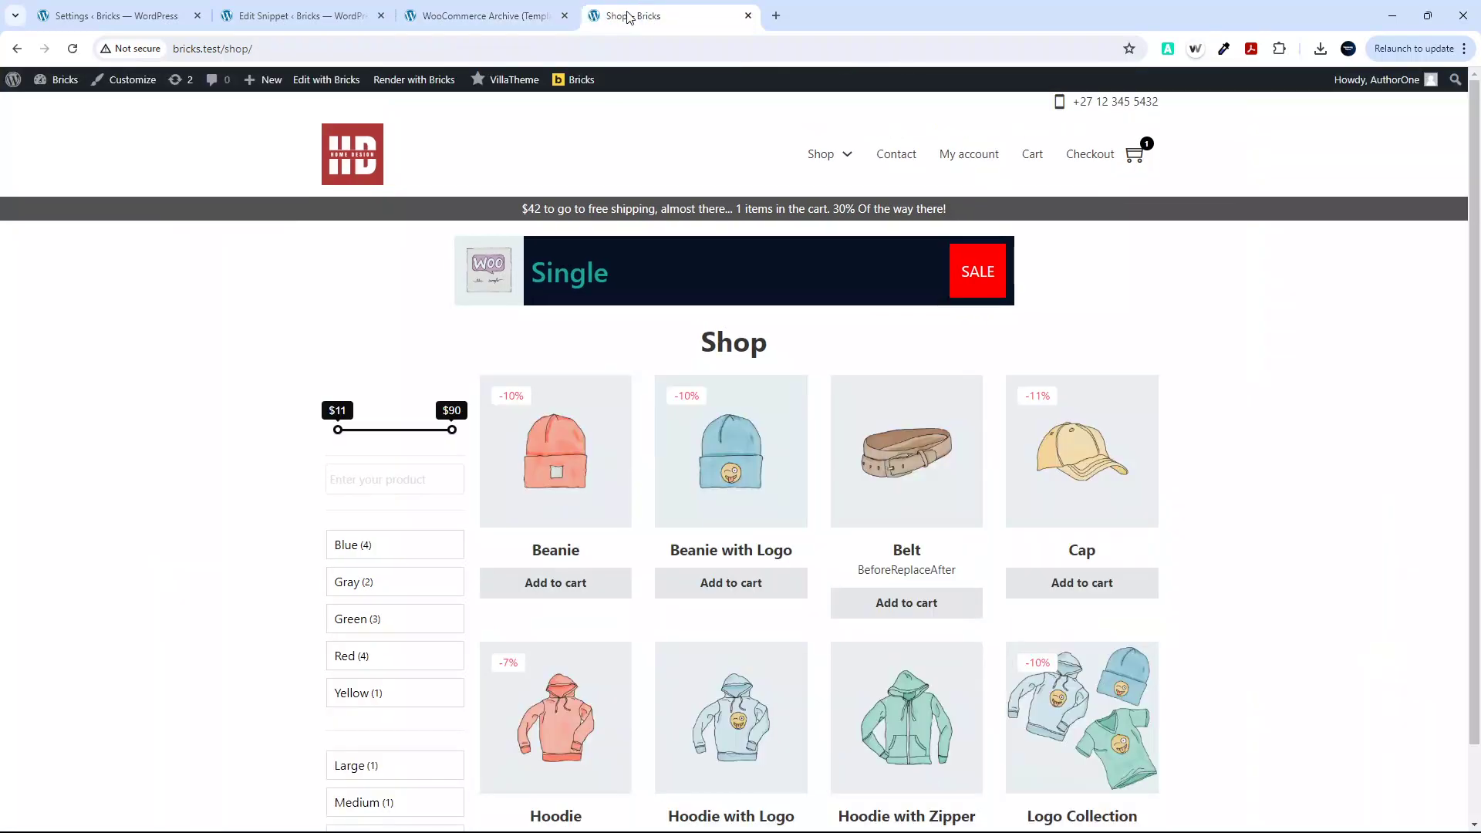
{"action": "left_click", "coordinate": [72, 49]}
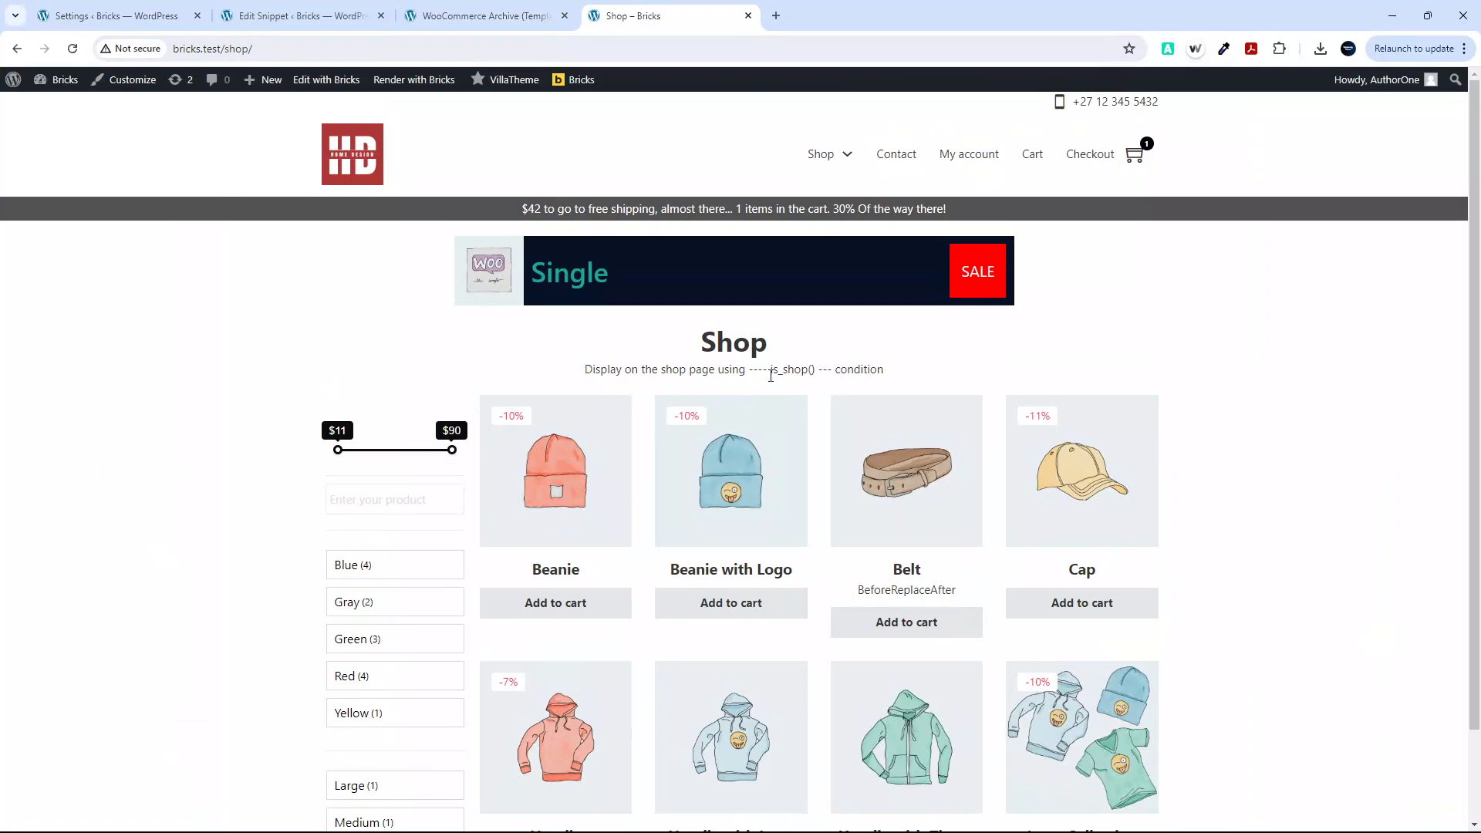
{"action": "left_click_drag", "start_coordinate": [771, 371], "coordinate": [822, 370]}
{"action": "mouse_move", "coordinate": [826, 158]}
{"action": "left_click", "coordinate": [838, 190]}
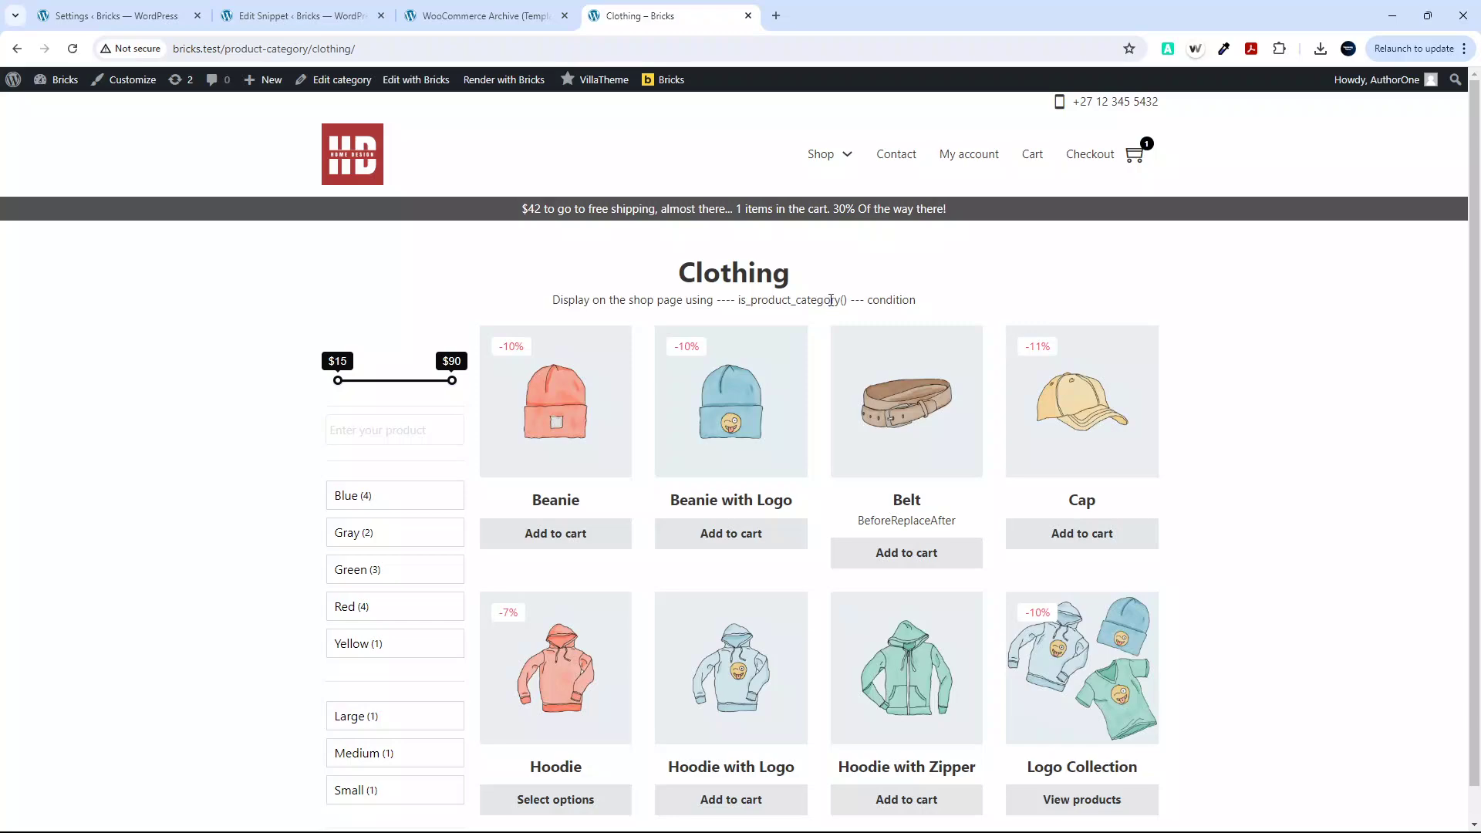
{"action": "left_click", "coordinate": [474, 11]}
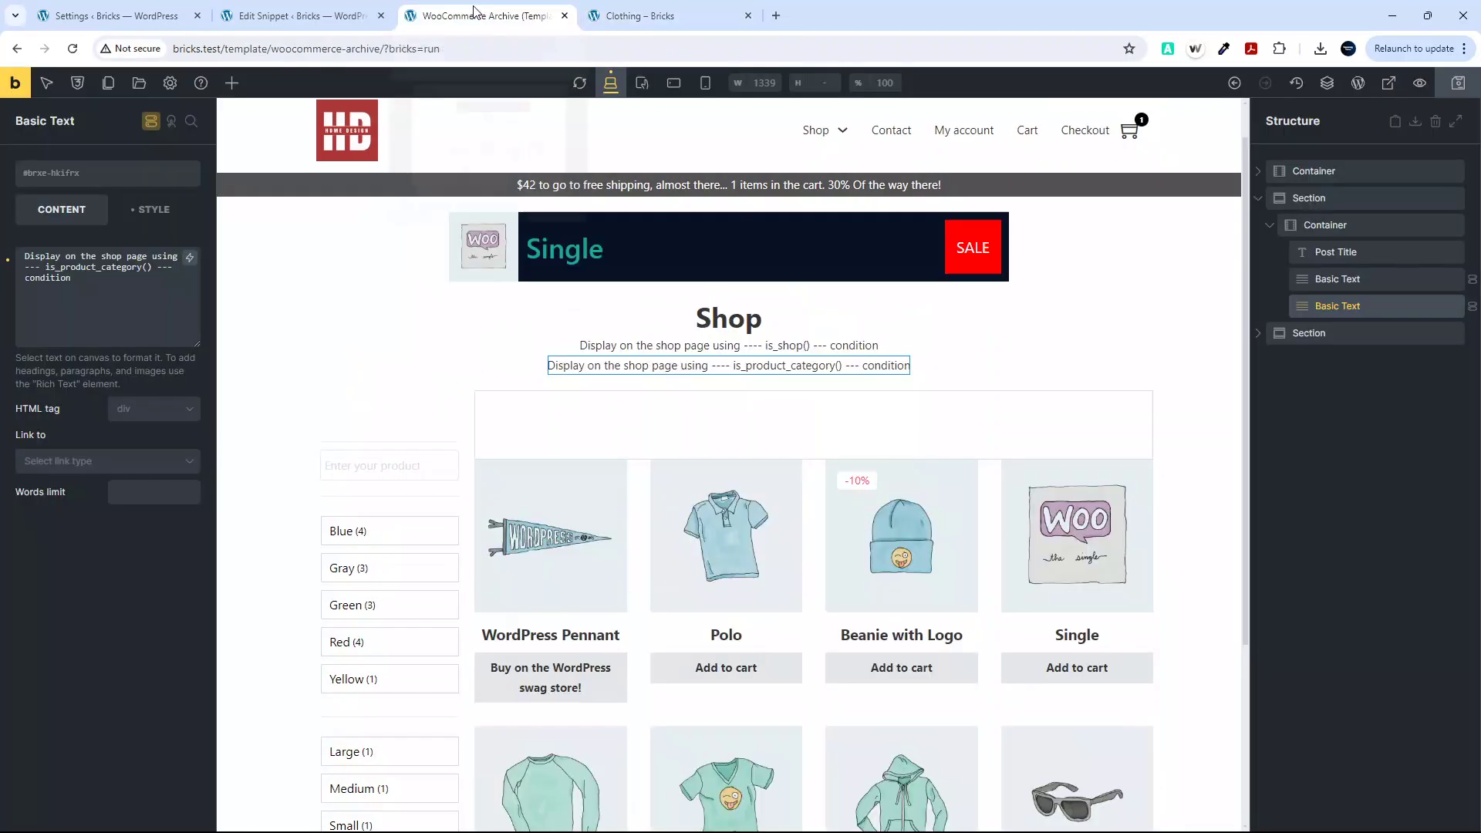